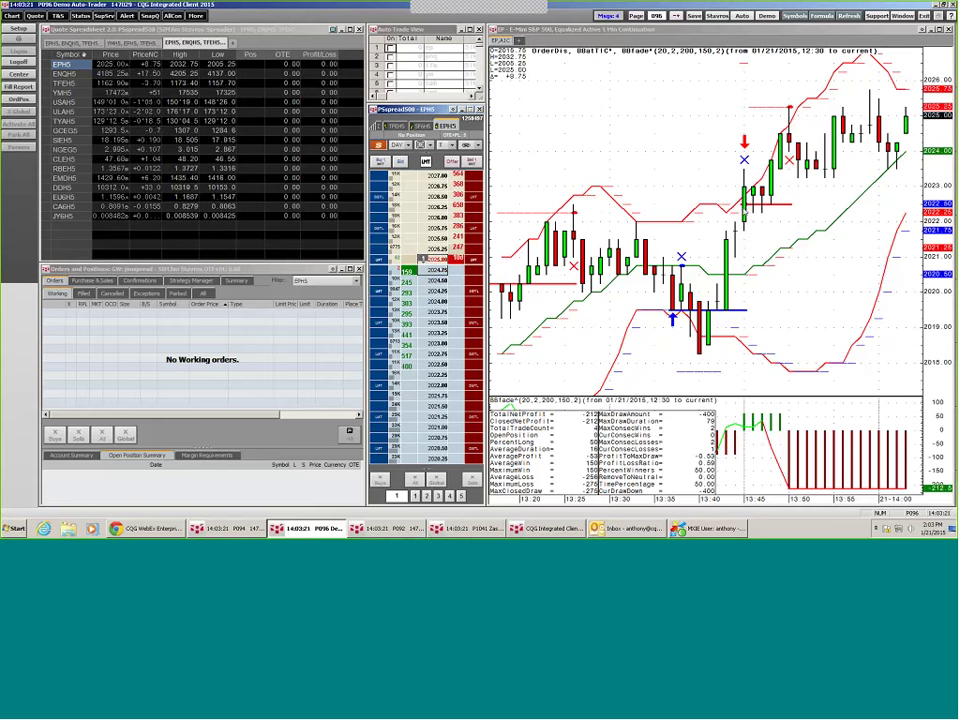
Open the Formula Builder and show the BBfade trade system's Buy entry signal formula, moving the dialog to uncover the recent chart bars.
mouse_move(770, 261)
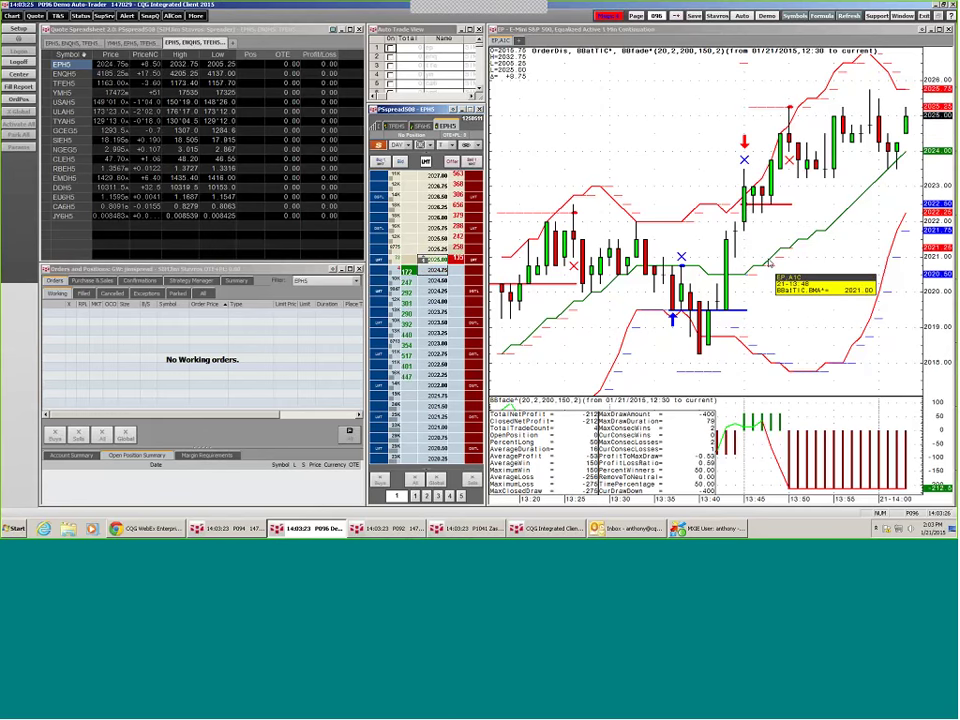
mouse_move(783, 366)
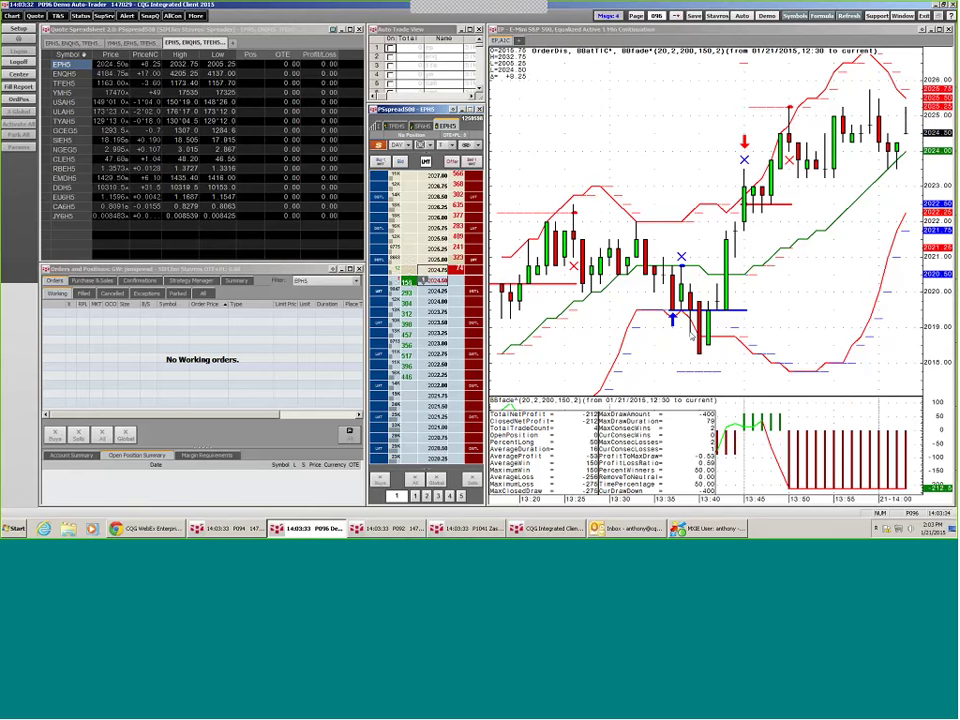
mouse_move(680, 325)
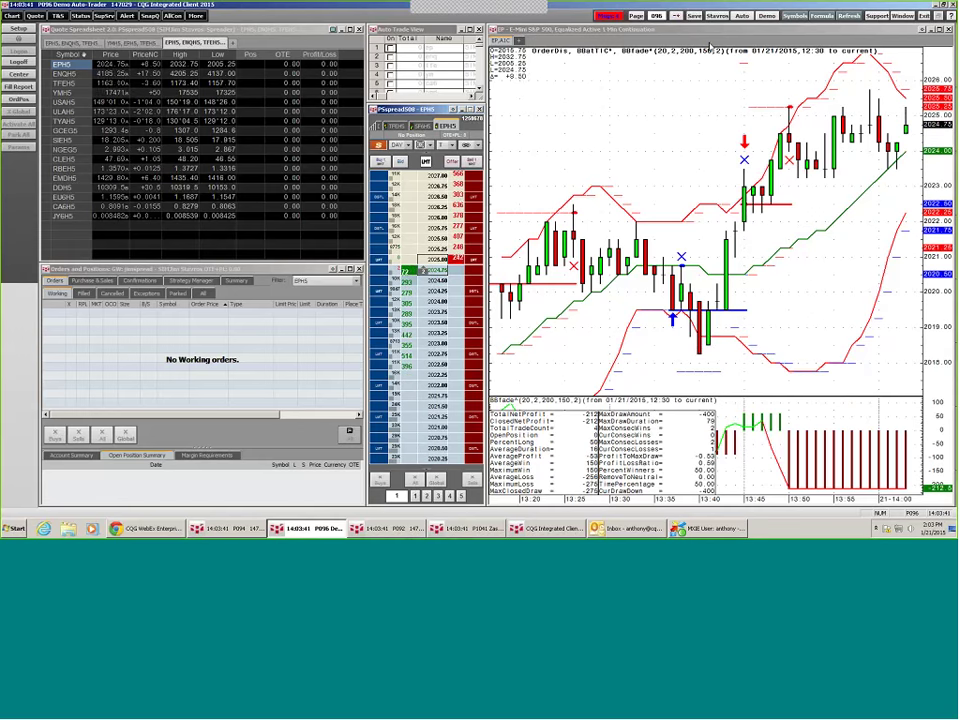
click(820, 18)
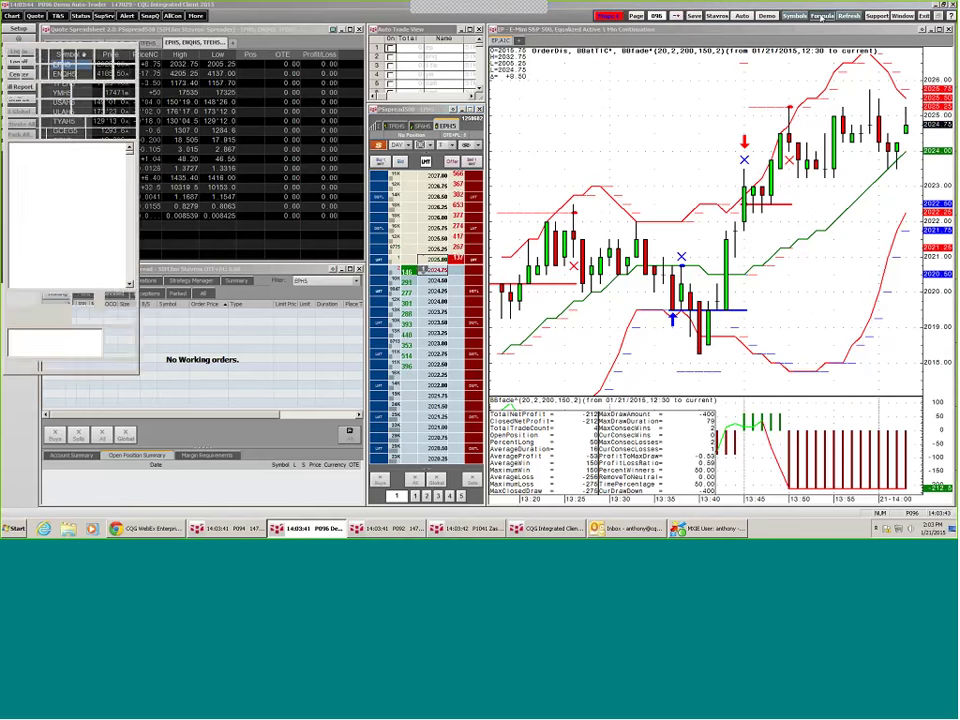
drag(408, 35, 595, 73)
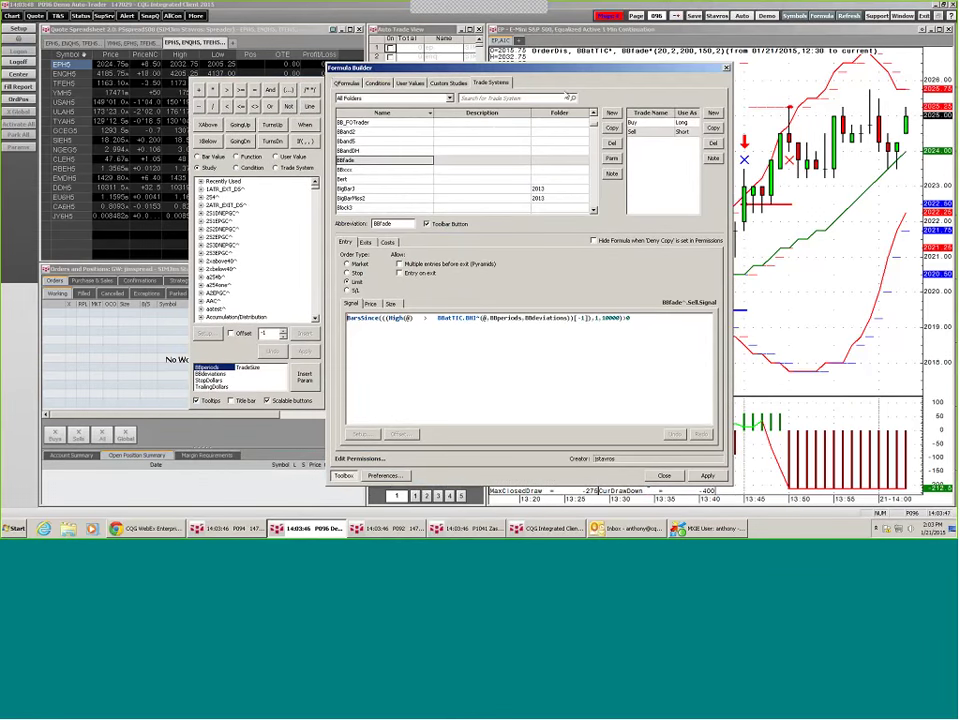
click(640, 122)
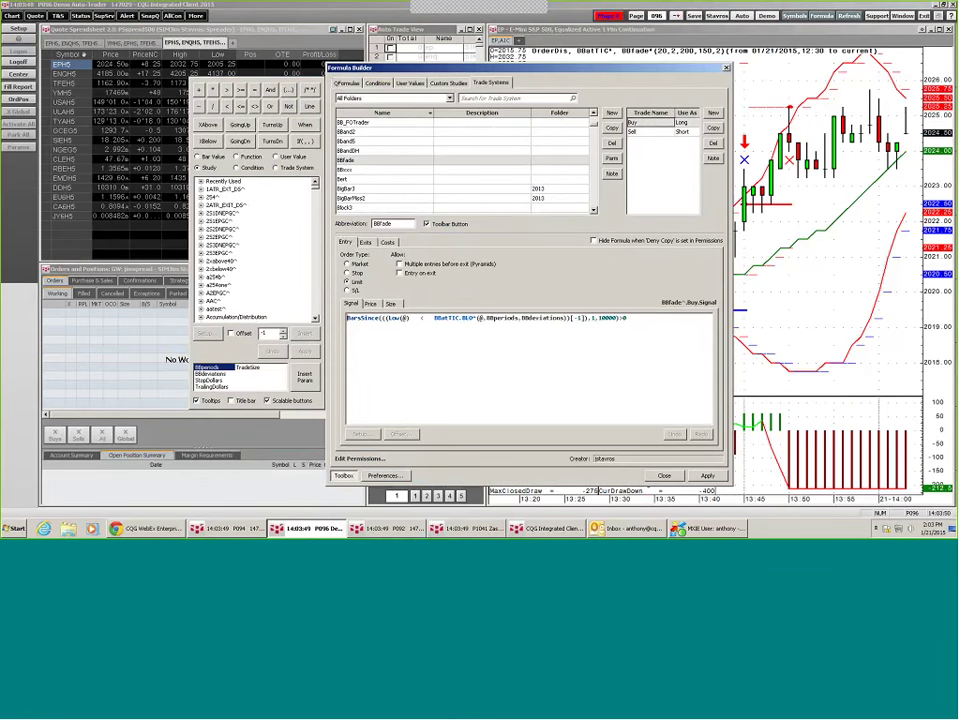
drag(400, 66, 369, 60)
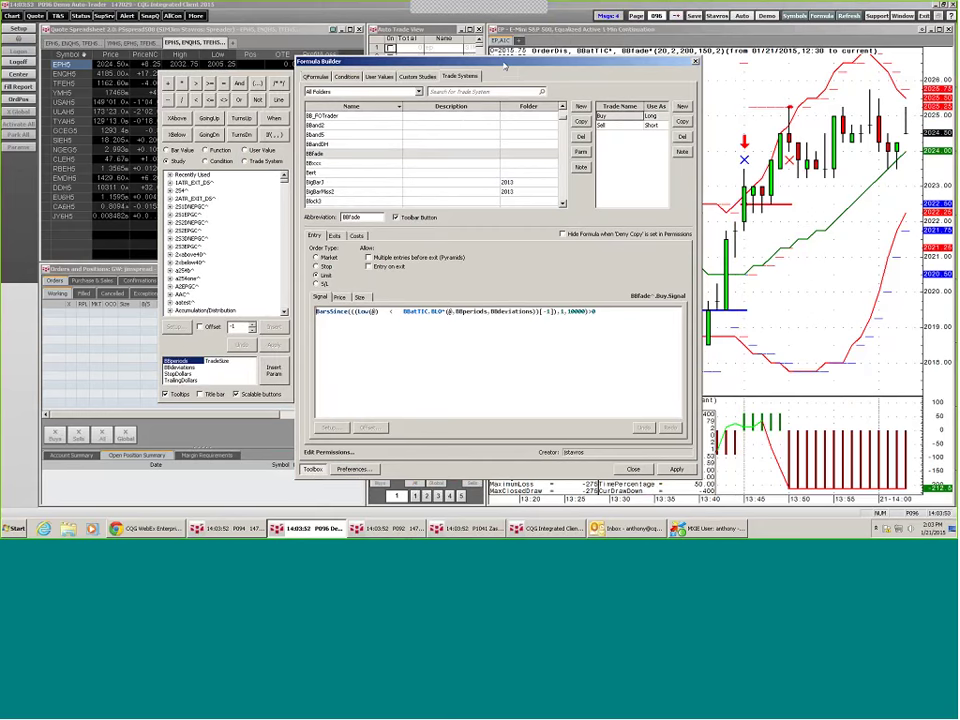
drag(369, 61, 340, 75)
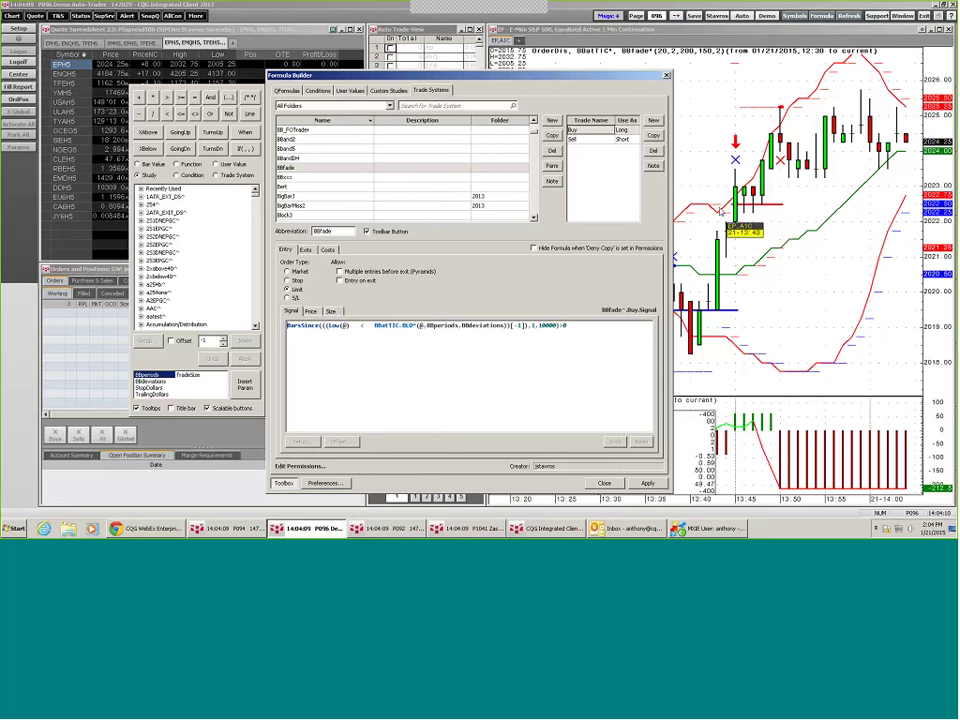
Examine the limit price formula of the BBfade Buy entry, including its study reference and bar offset.
mouse_move(727, 212)
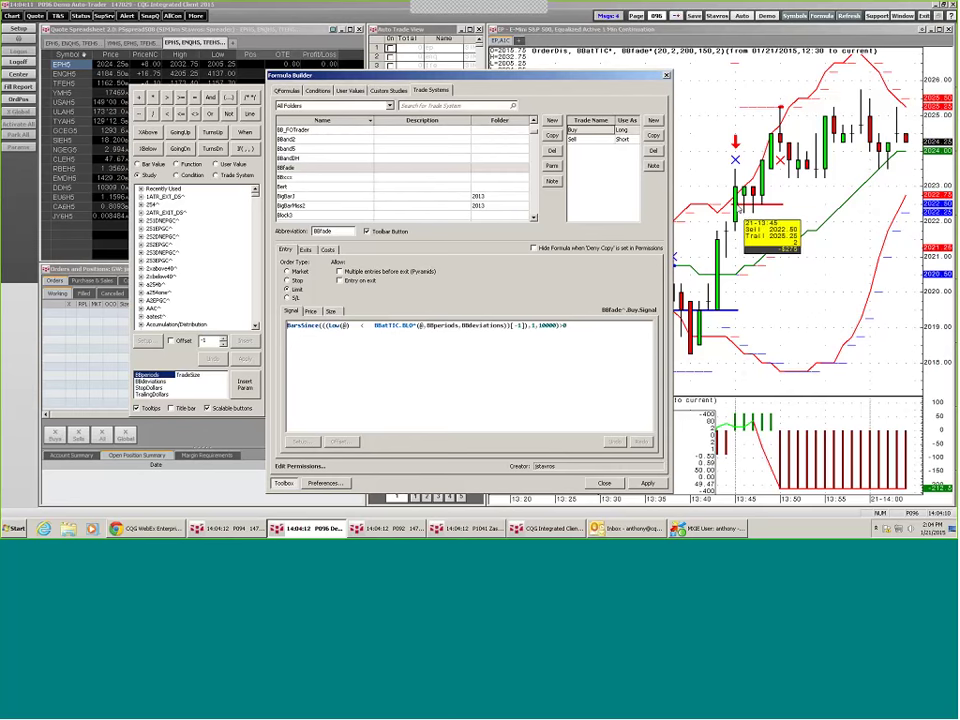
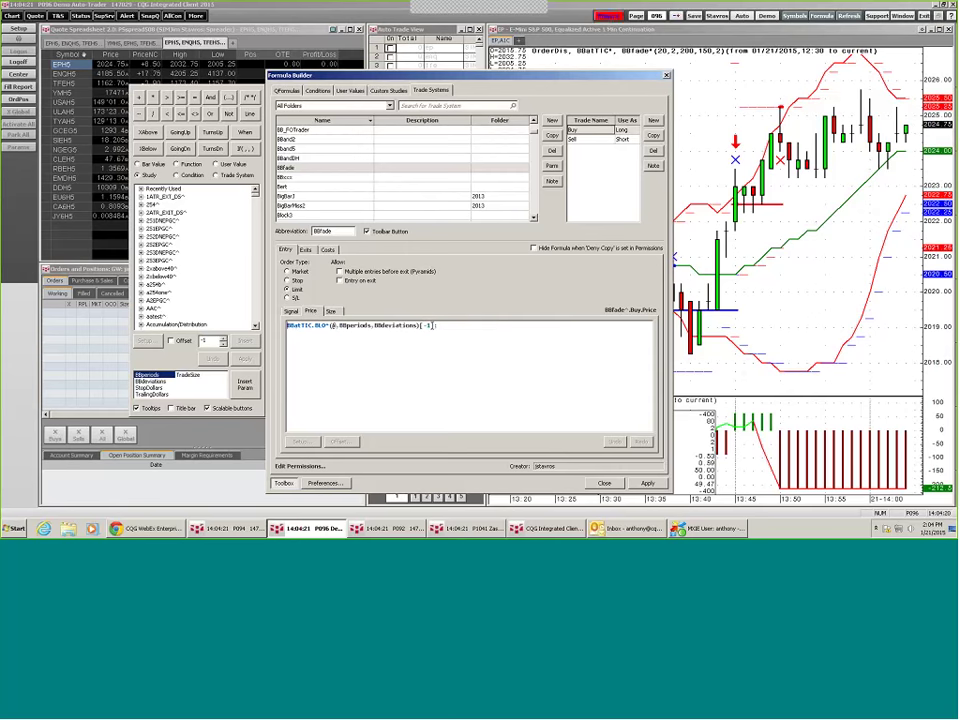
double_click(427, 325)
double_click(312, 326)
double_click(425, 326)
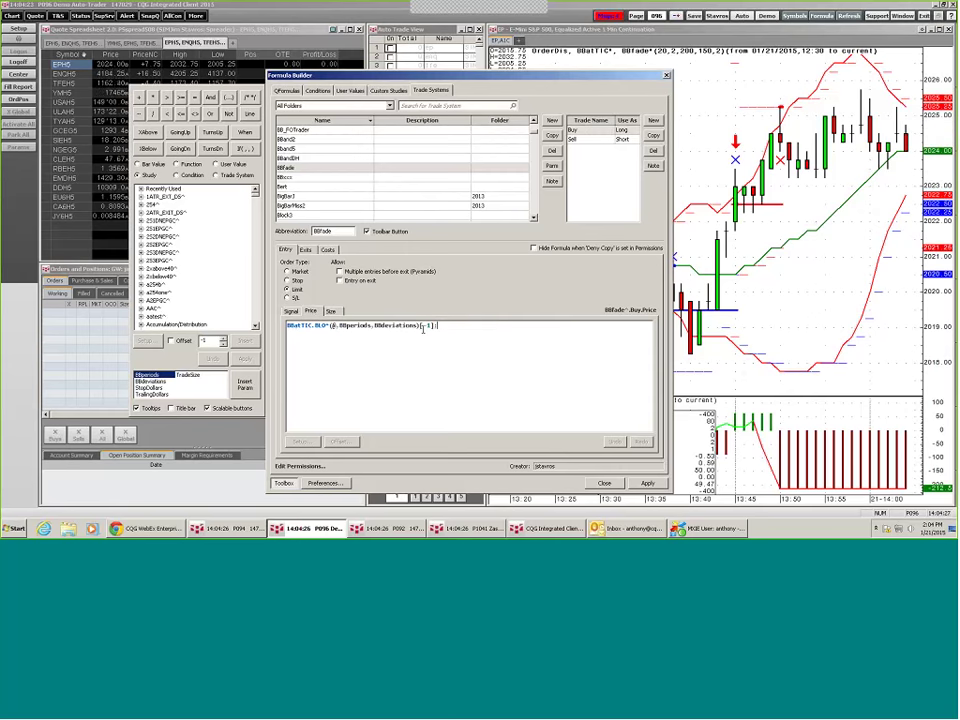
Find the BBatTIC custom study and review the formulas of its BHI and BLO curves.
click(391, 92)
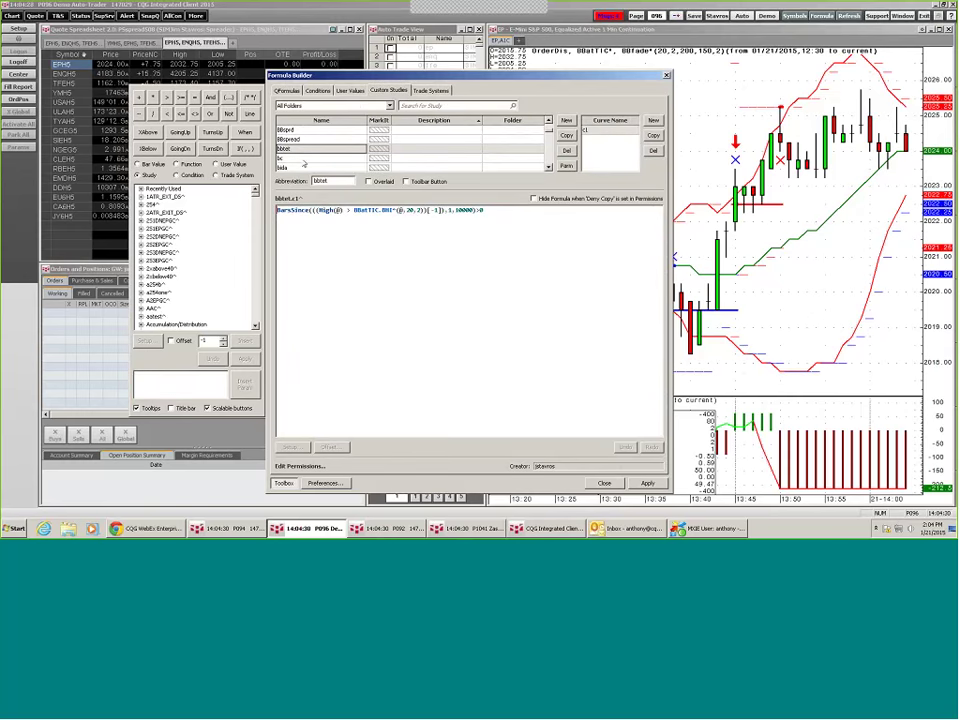
click(547, 167)
scroll(547, 167, down, 3)
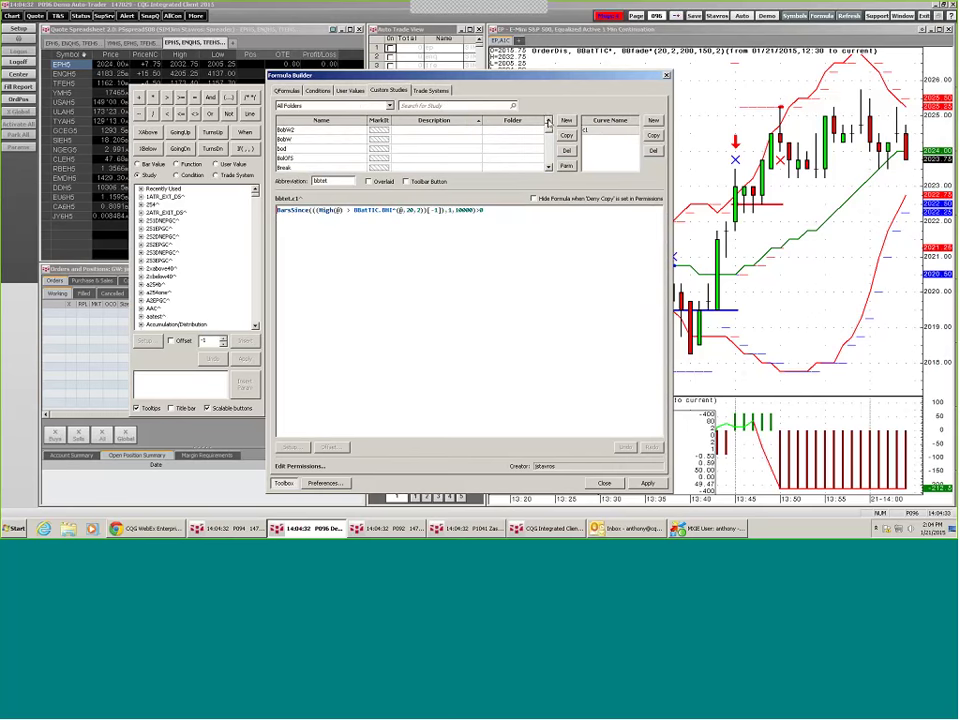
scroll(548, 128, up, 4)
scroll(548, 128, up, 2)
click(293, 150)
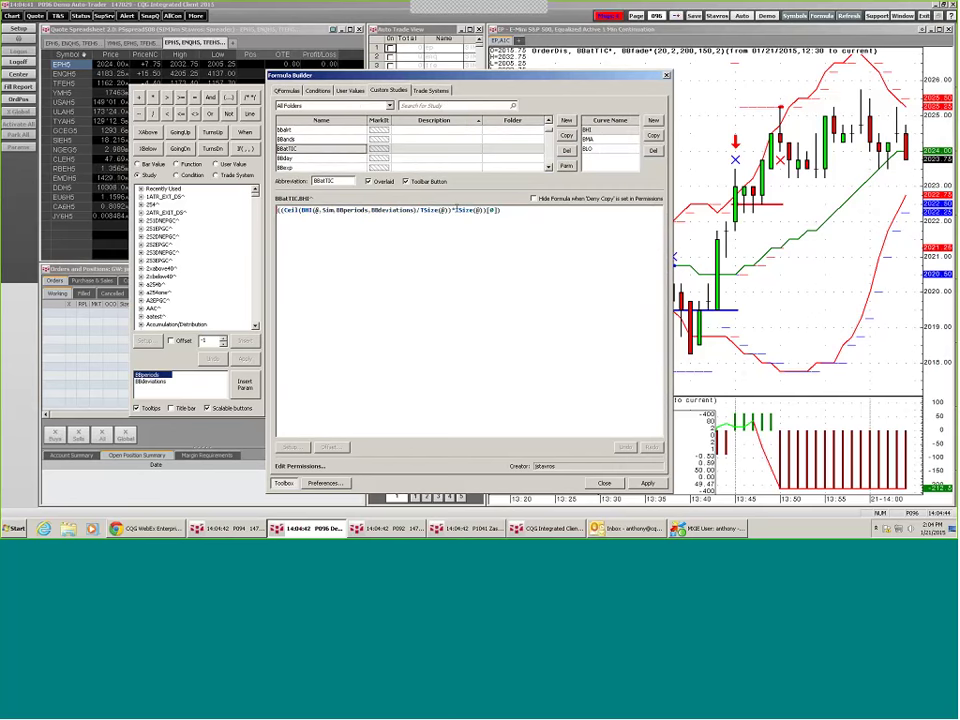
click(600, 148)
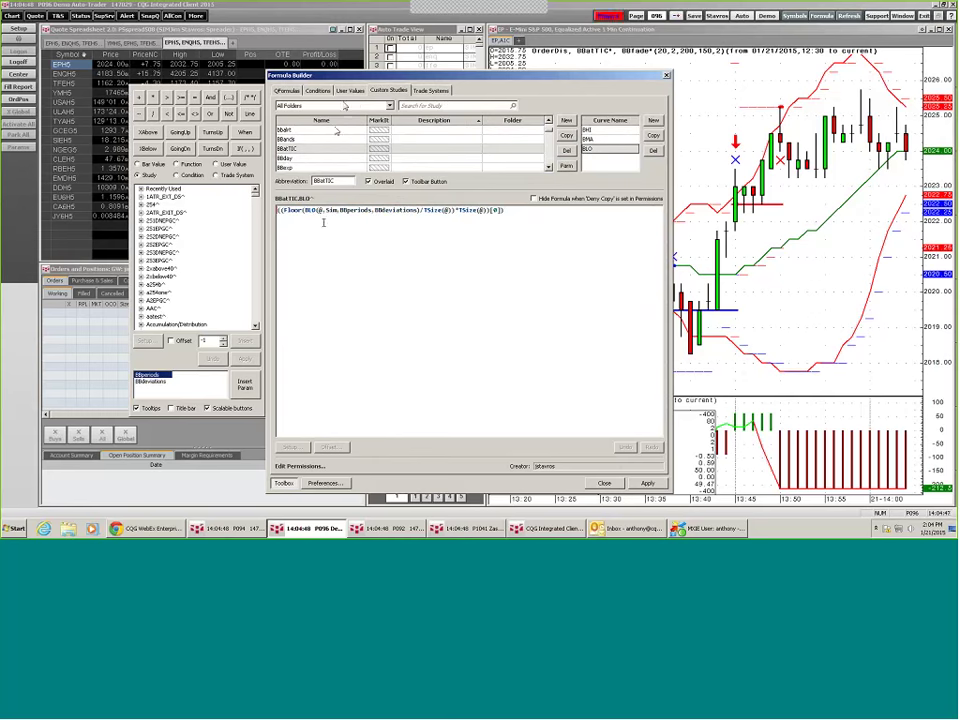
Return to the BBfade trade system and view the size formula of its Buy entry.
click(422, 90)
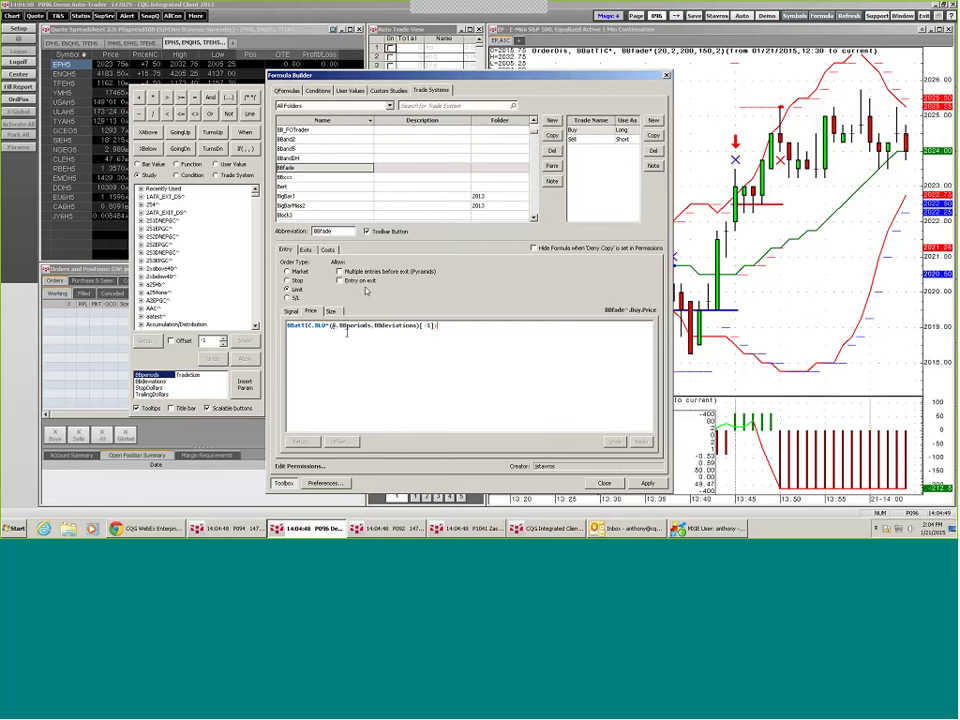
click(330, 311)
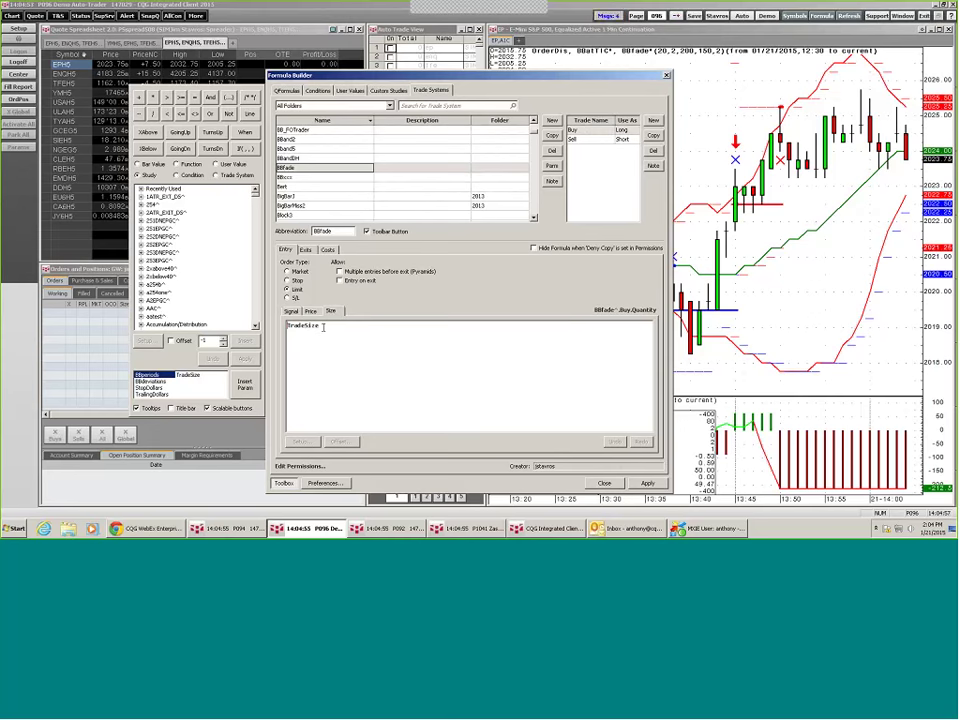
Review the signal and price formulas of the BMA exit in the BBfade Buy trade.
click(305, 249)
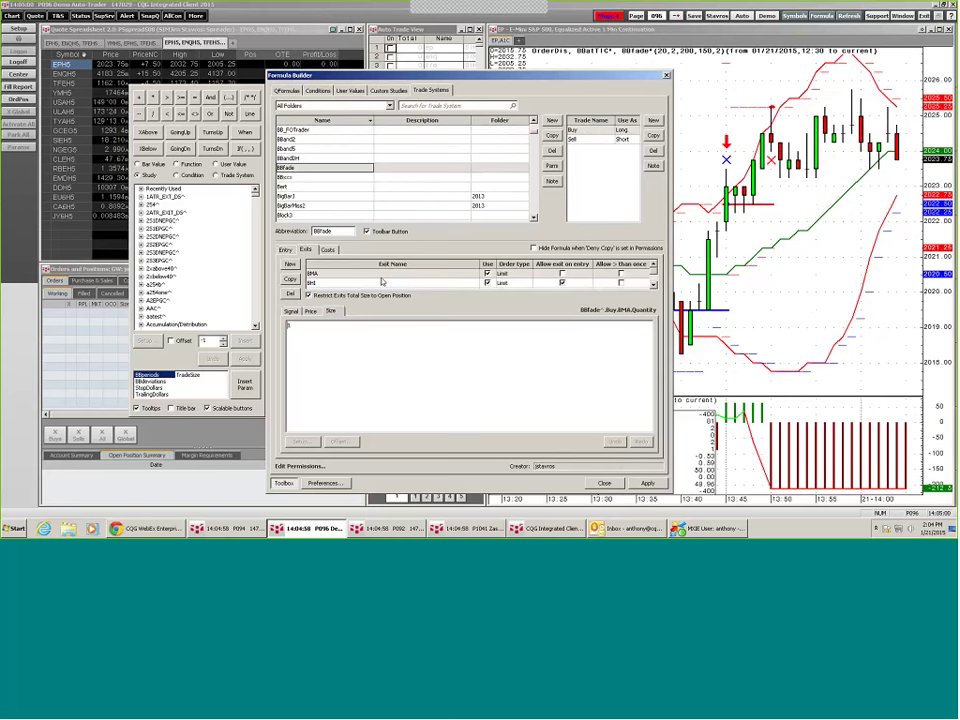
click(365, 285)
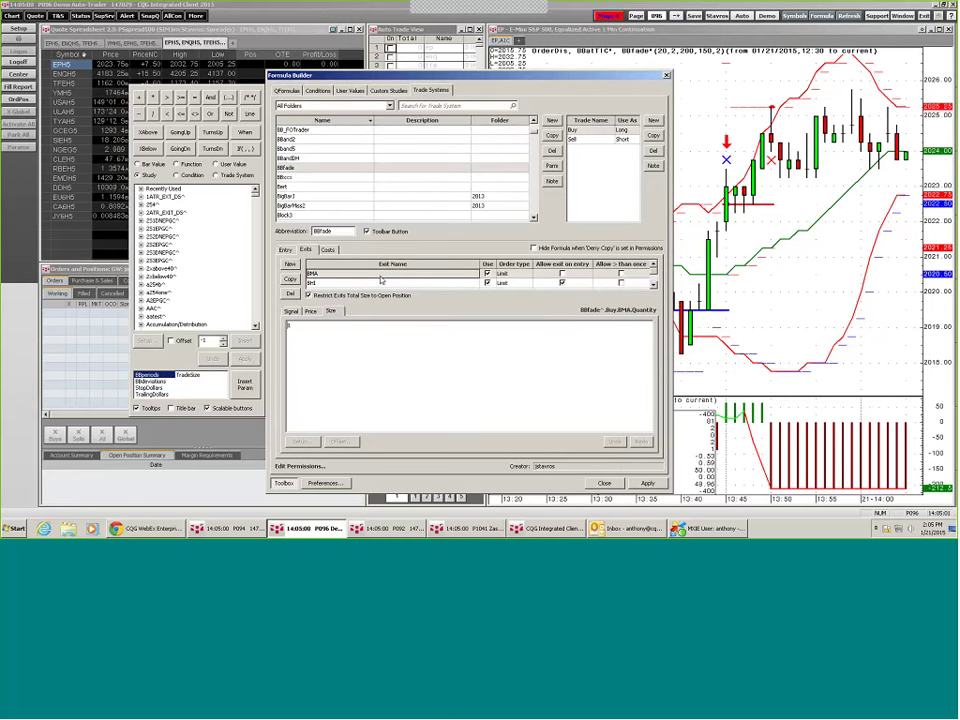
click(311, 311)
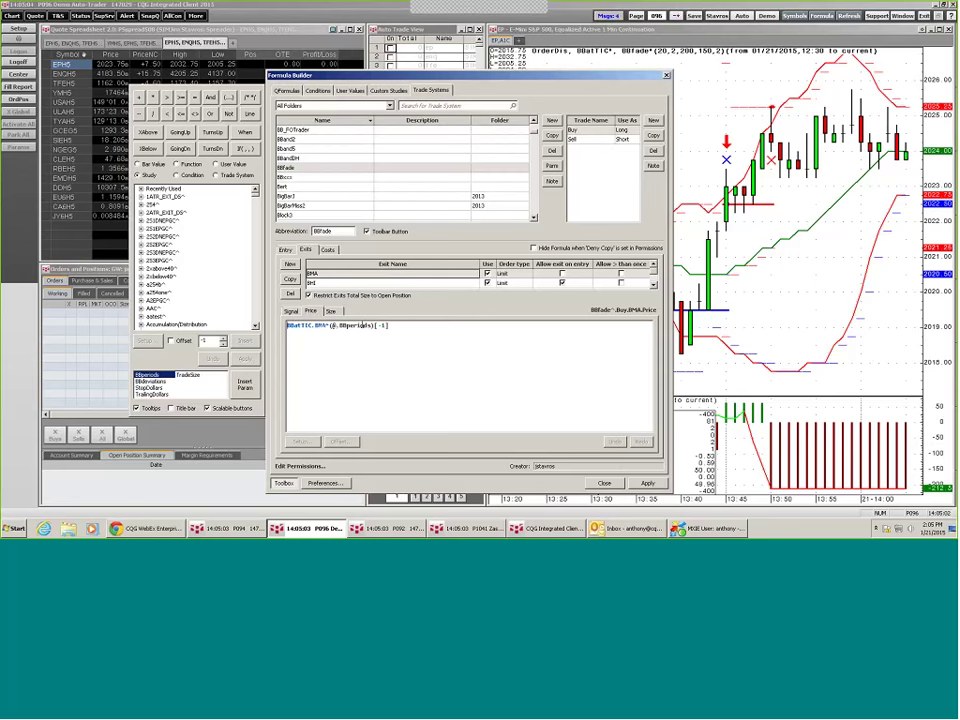
click(290, 311)
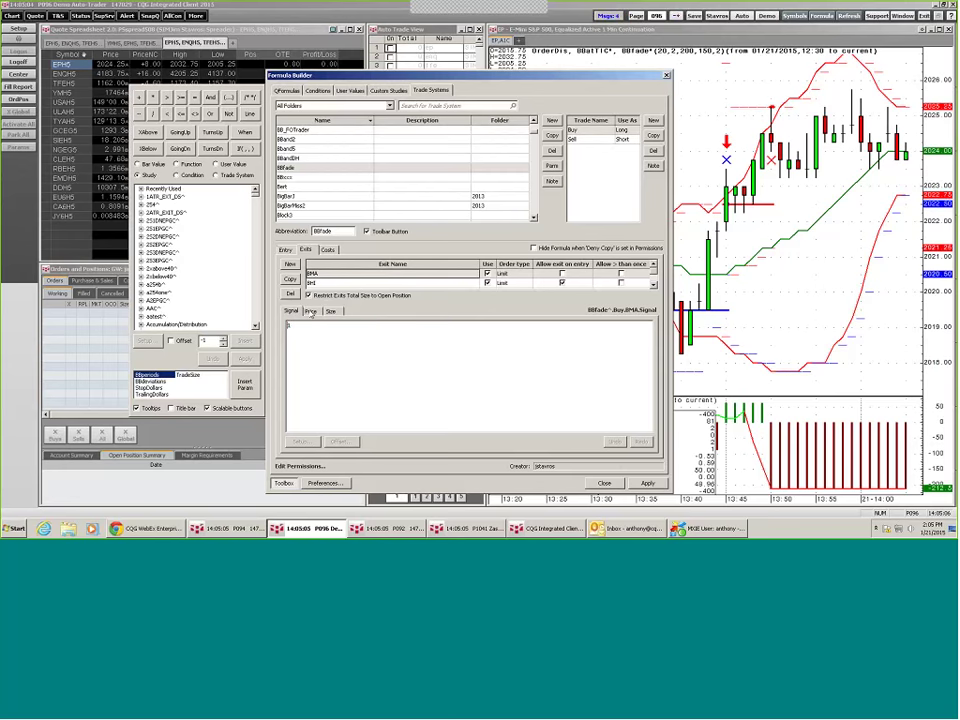
click(311, 311)
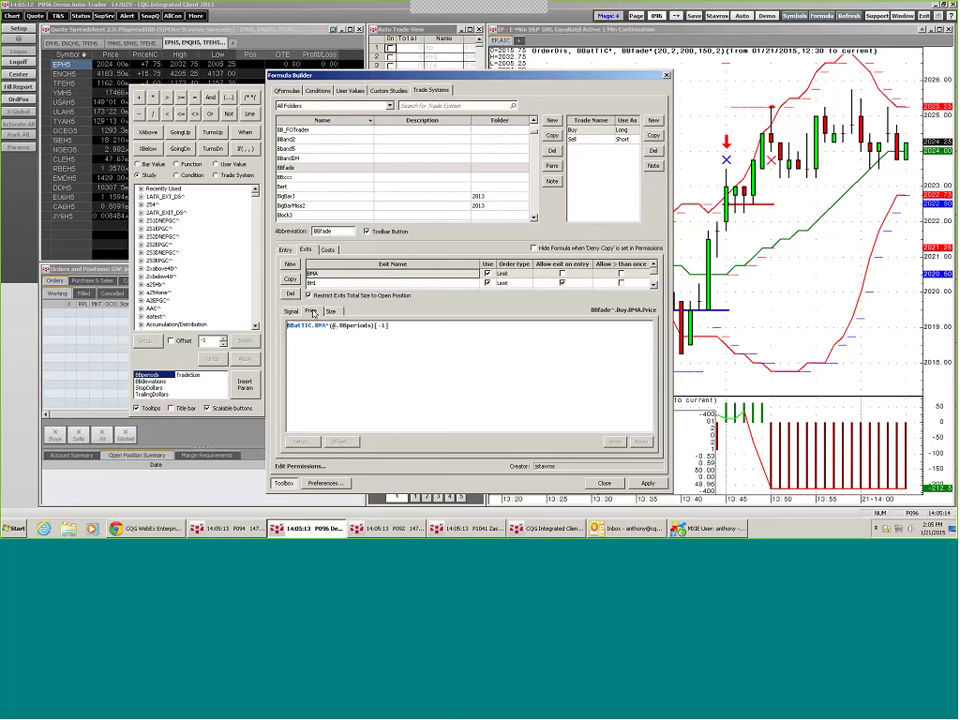
key(Left)
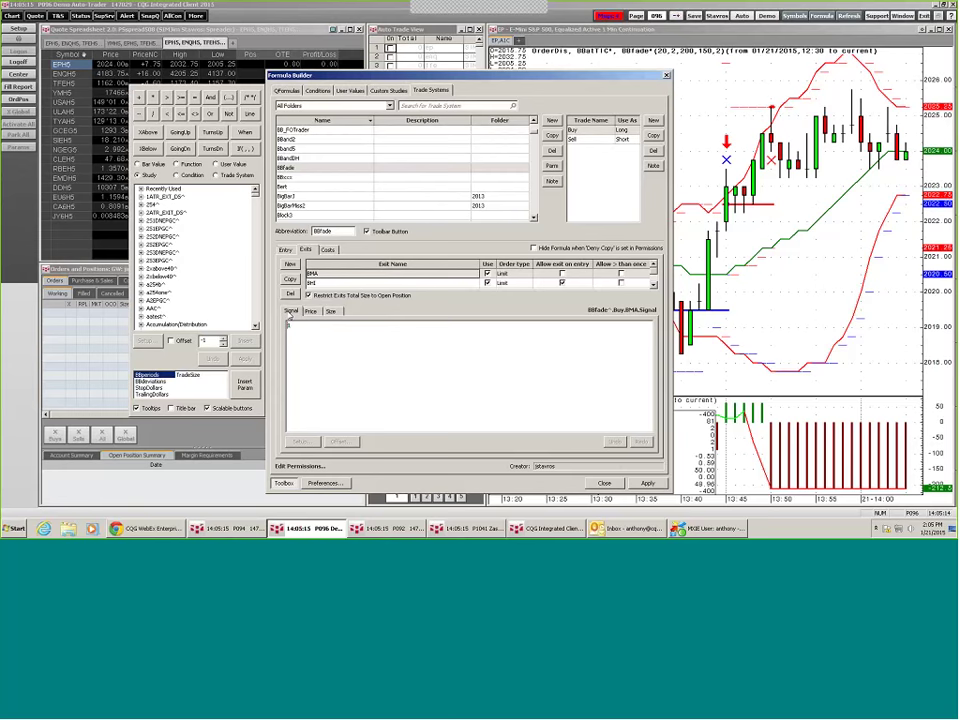
click(316, 314)
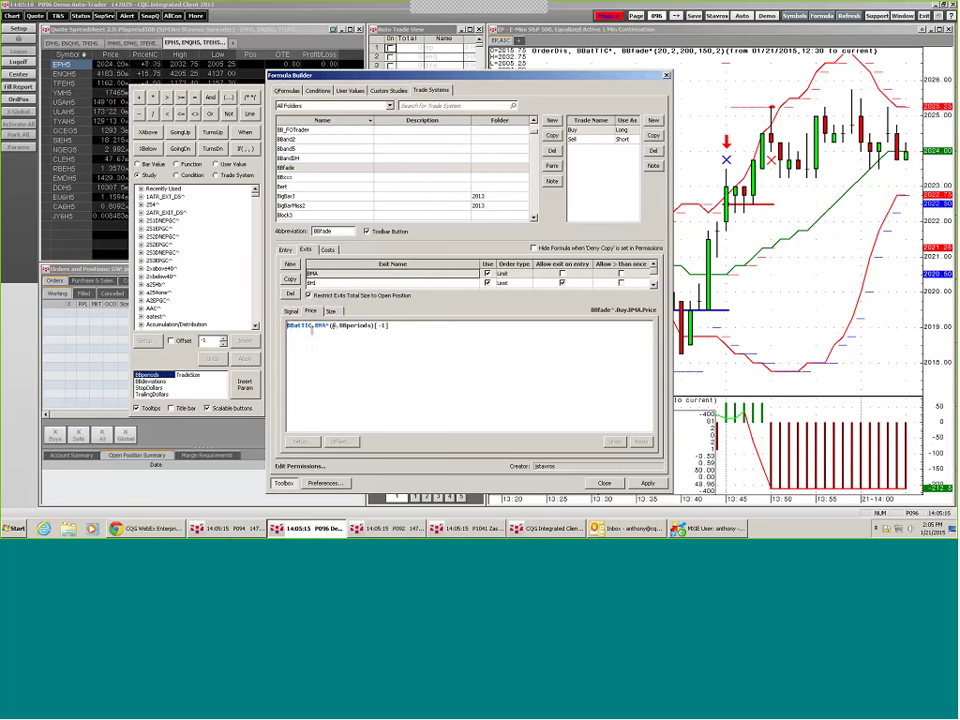
Review the price formulas of the BHI, Stop and Trail exits of the BBfade Buy trade.
click(381, 284)
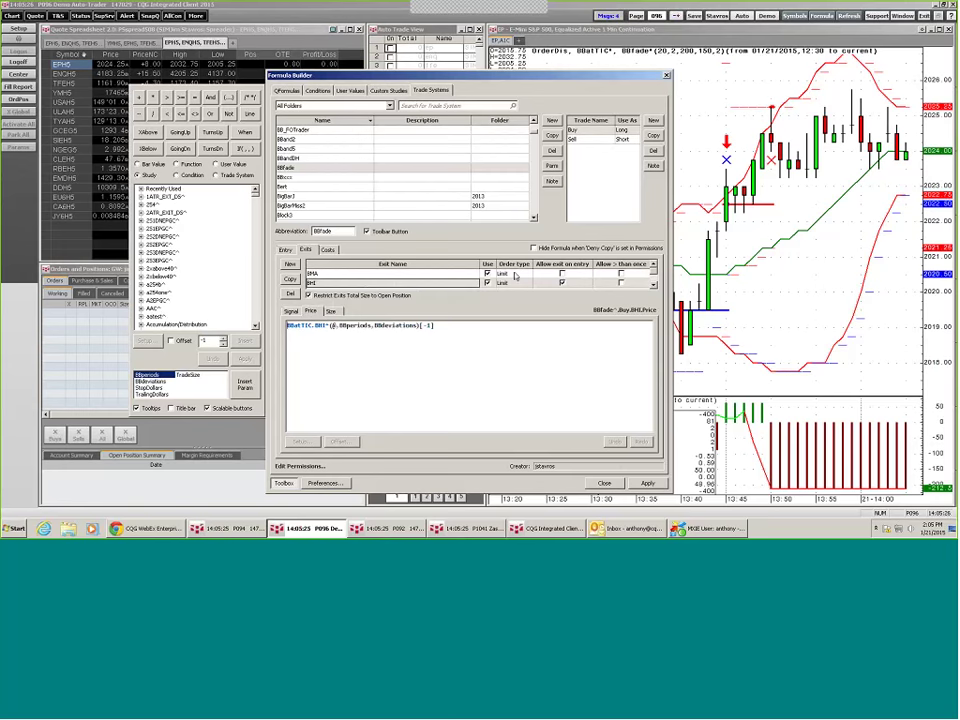
click(365, 288)
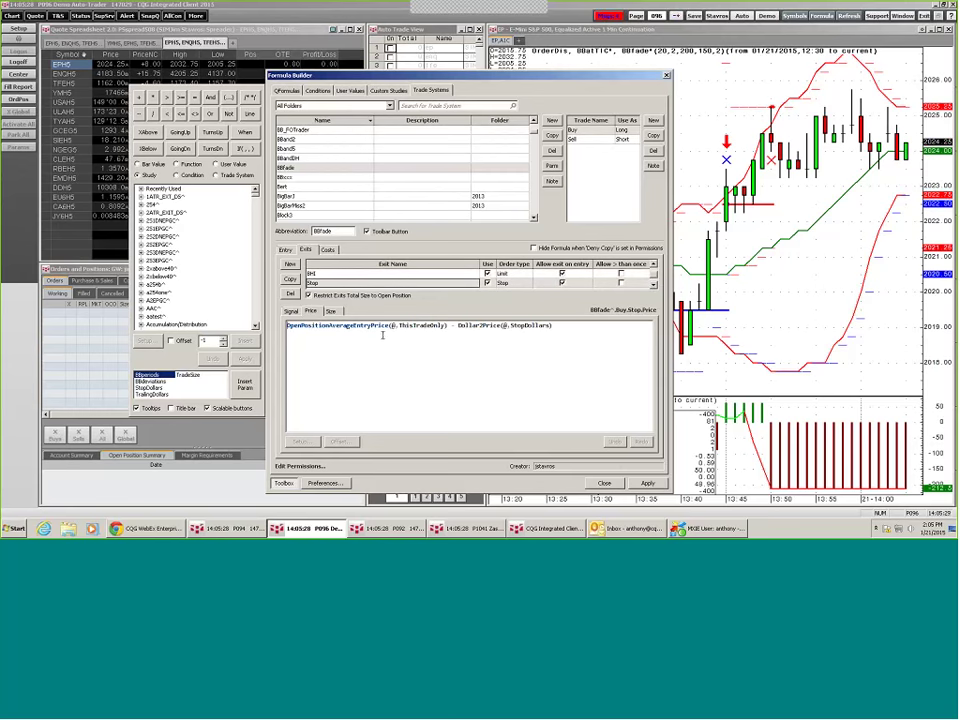
click(652, 285)
click(352, 284)
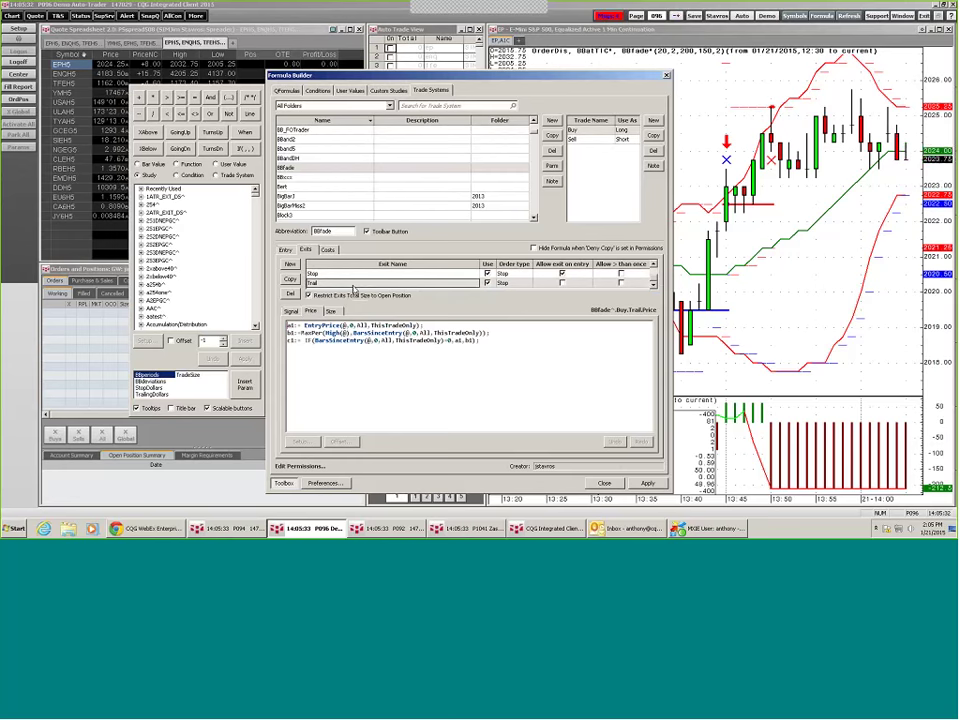
Add the line "c1 - Dollar2Price(@,TrailingDollars)" to the Trail exit's price formula and close the Formula Builder.
click(350, 375)
text(c1 - DollarPrice(@,TrailingDollars))
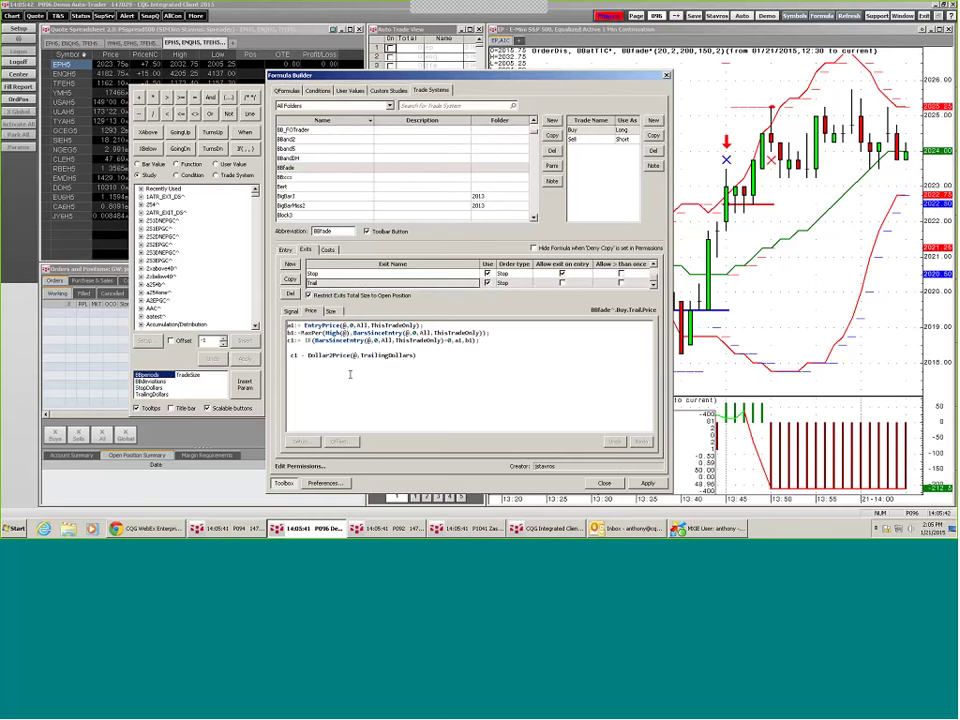
click(606, 484)
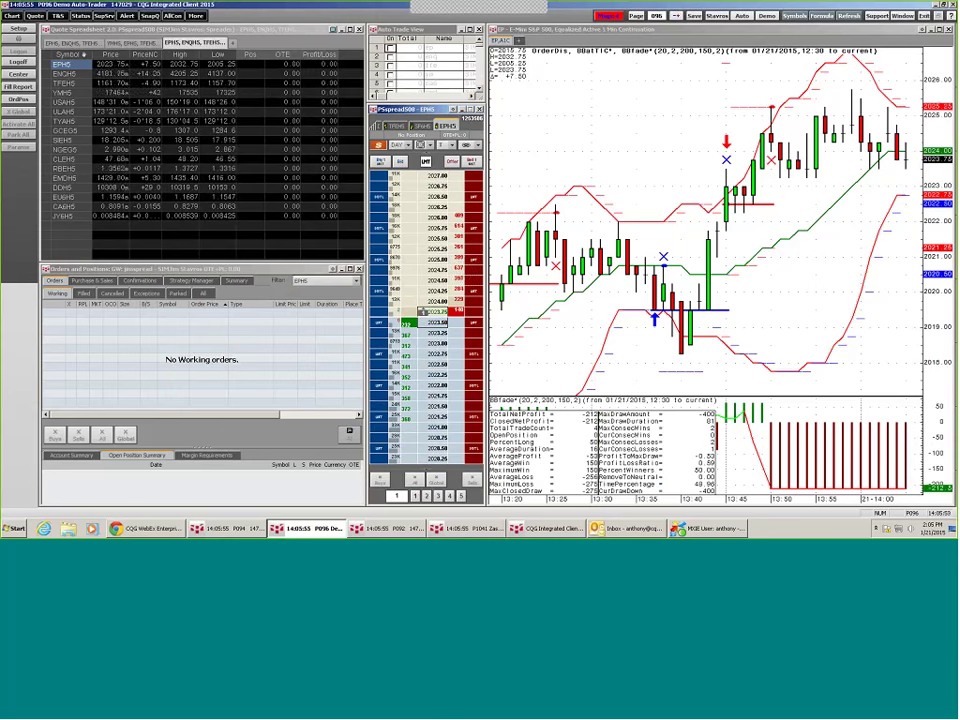
Maximize the Auto Trade View window to show all its columns and rows.
click(266, 270)
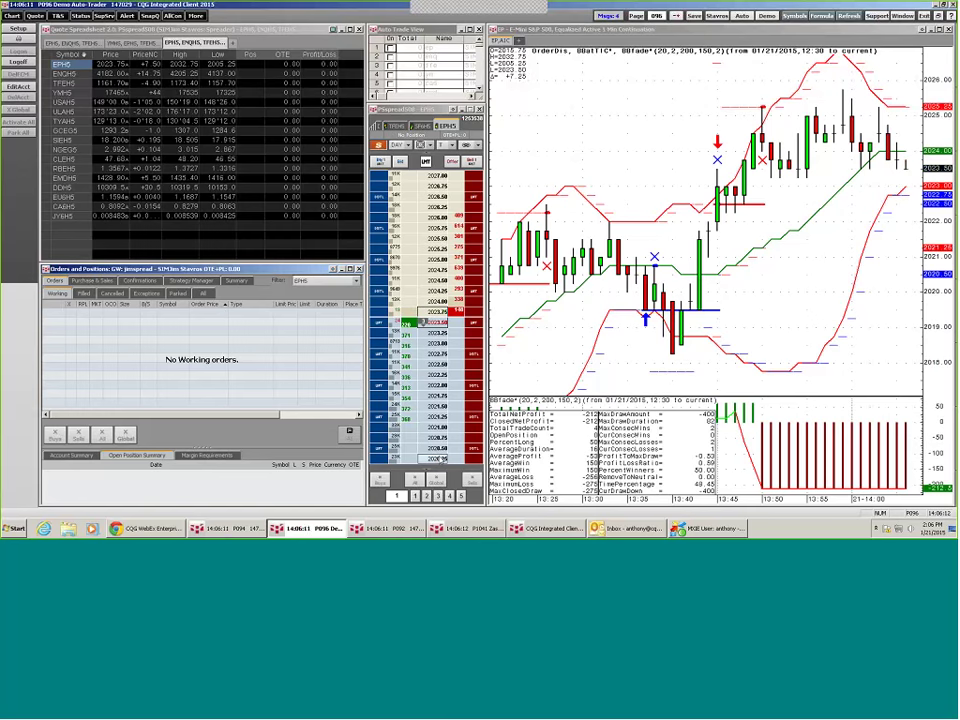
mouse_move(425, 95)
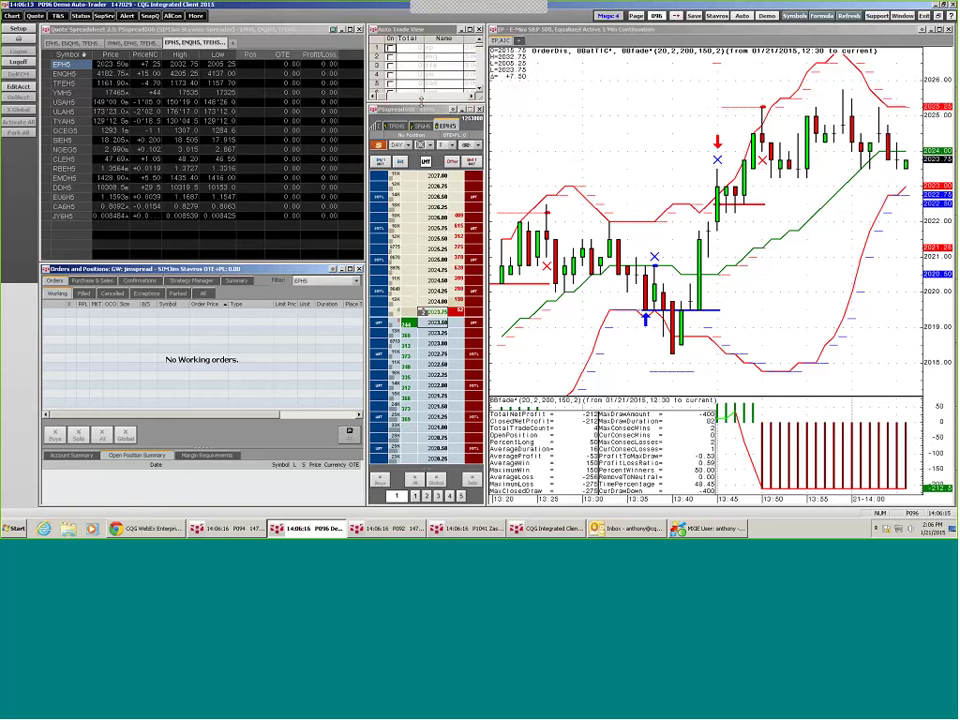
drag(411, 100, 411, 420)
click(469, 29)
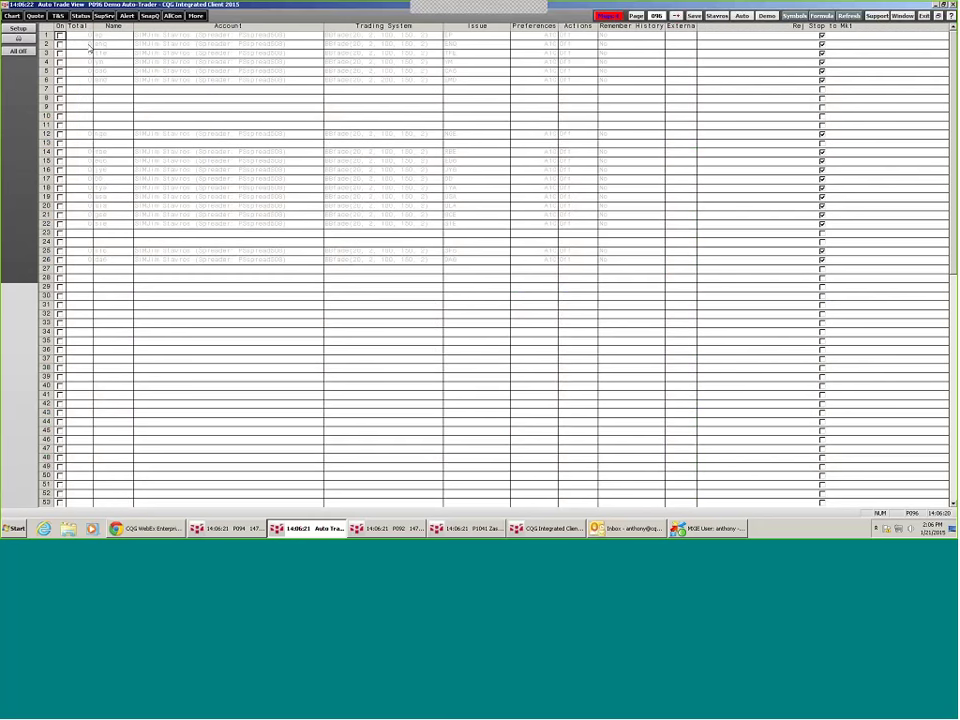
Name the new auto-trade in row 7 "corn" and select its account cell.
click(103, 91)
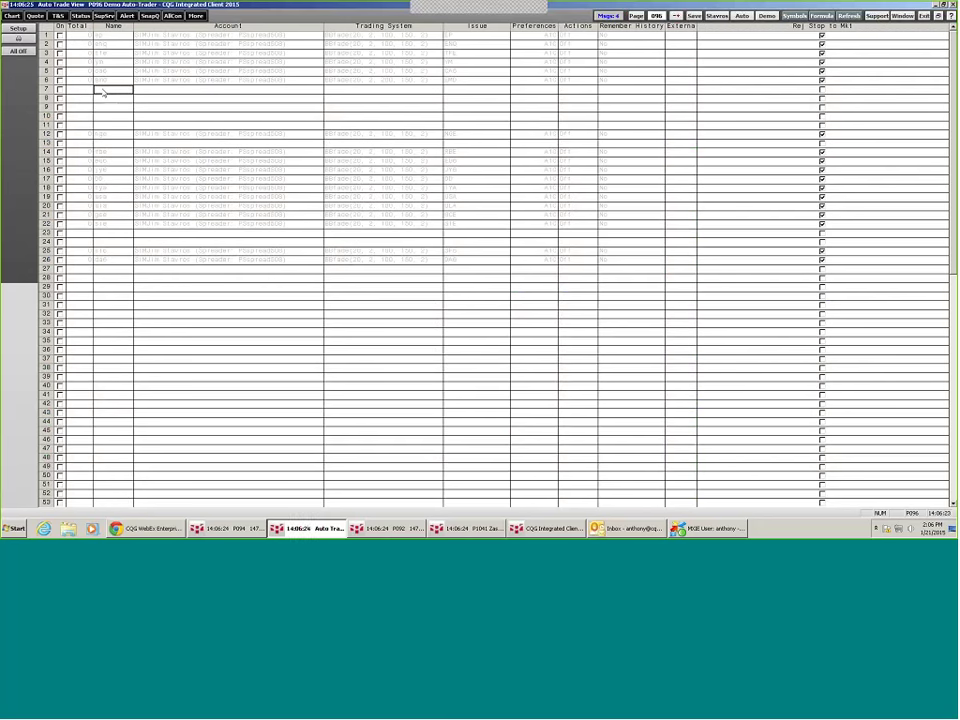
text(ZC)
key(Return)
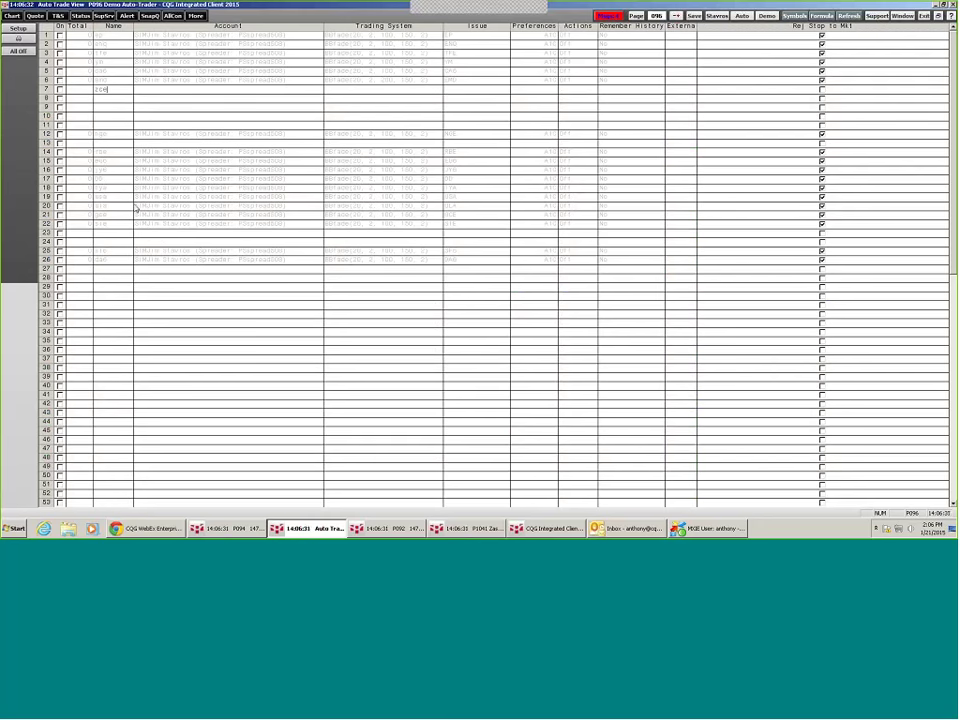
double_click(100, 89)
text(GC)
click(288, 90)
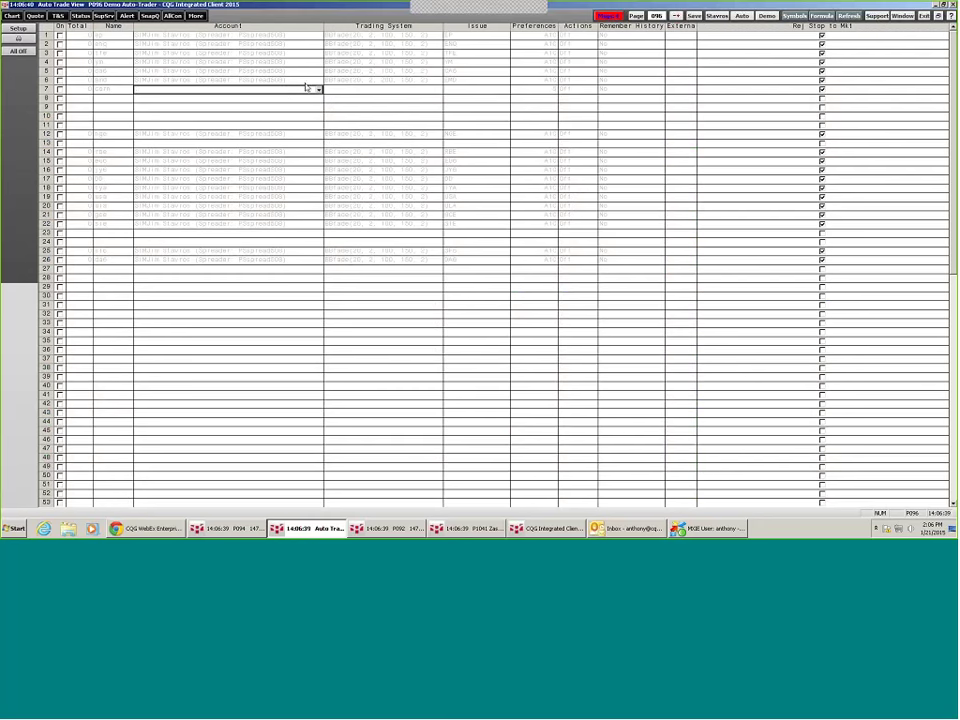
Assign the Spreader simulation account used by the other rows and the BBfade trading system to the corn auto-trade.
click(318, 90)
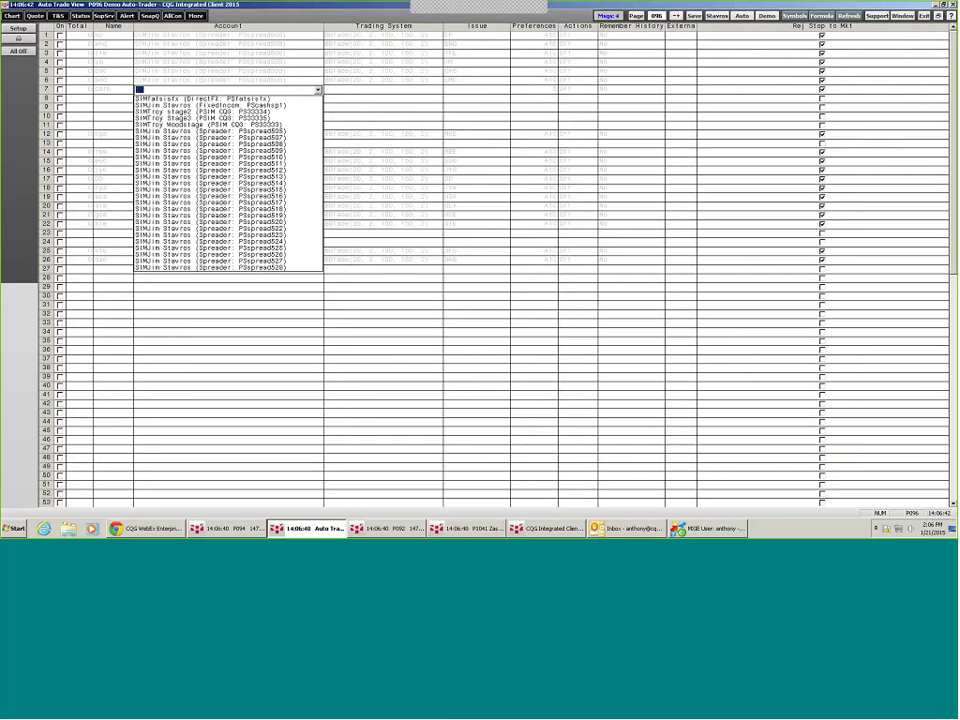
click(303, 145)
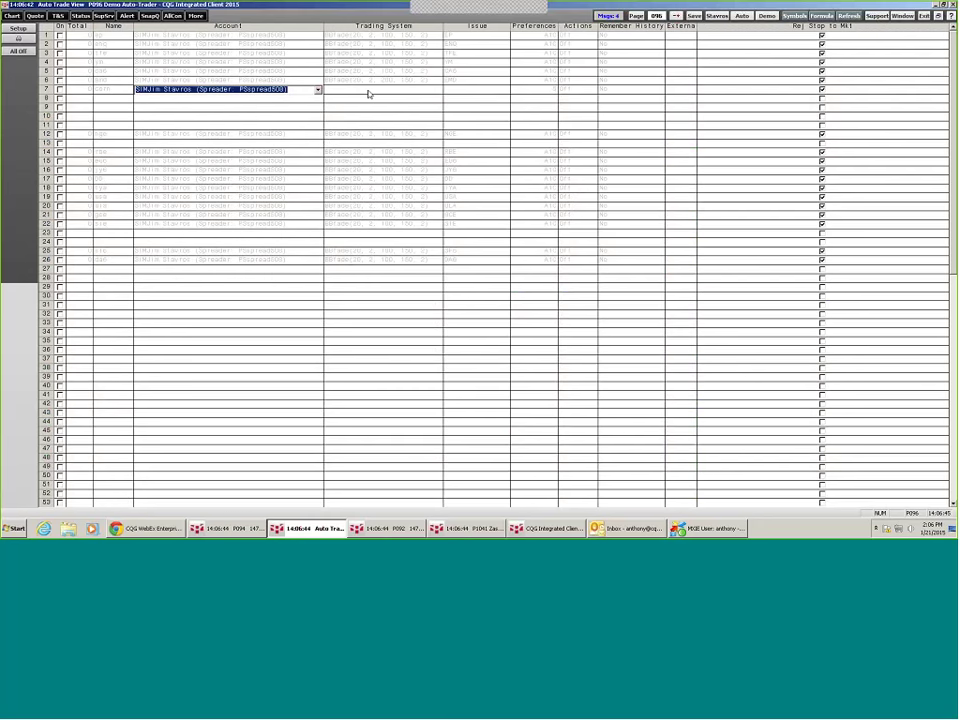
click(403, 92)
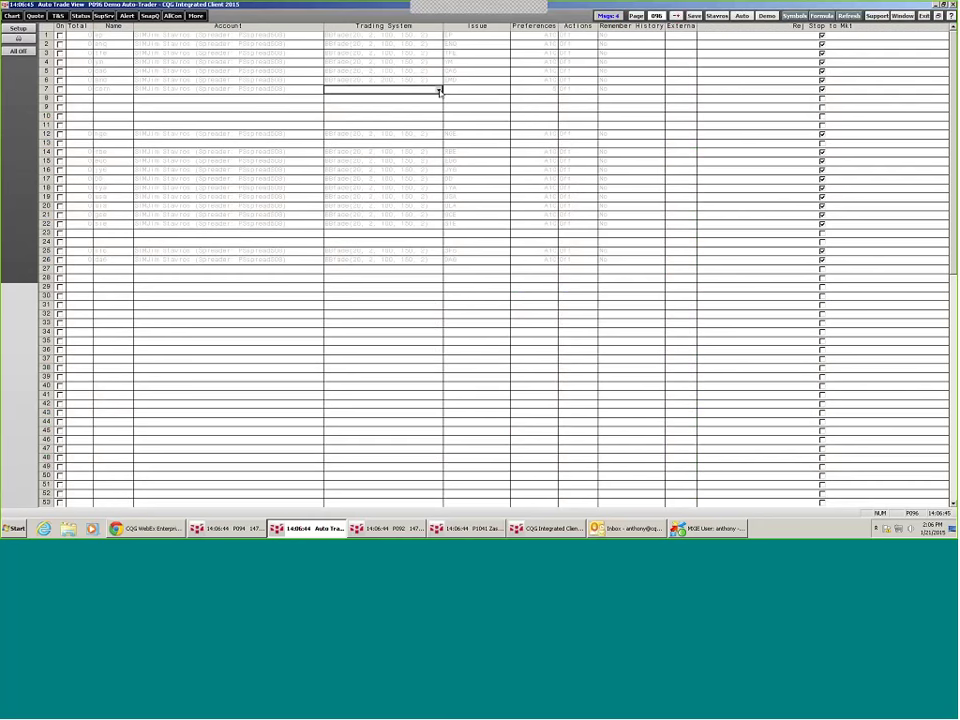
click(439, 91)
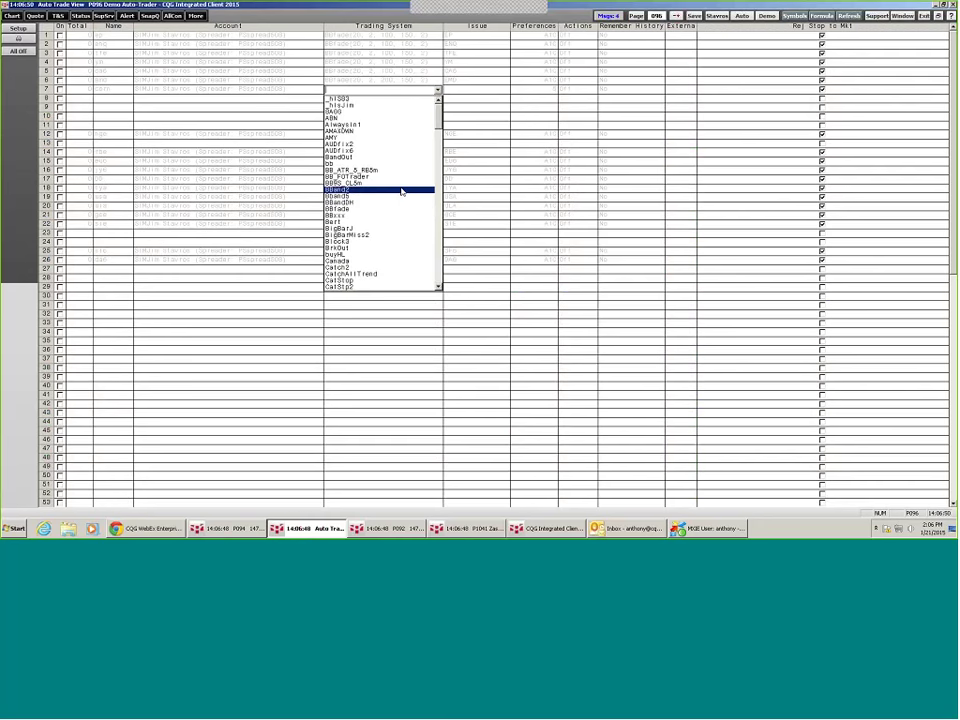
click(396, 209)
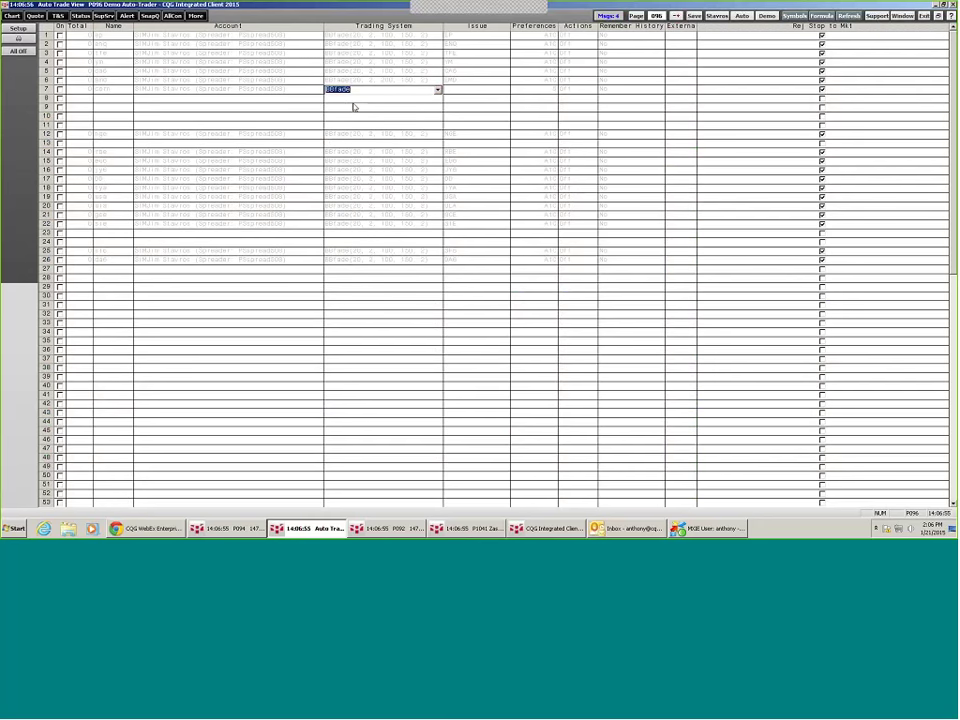
key(Return)
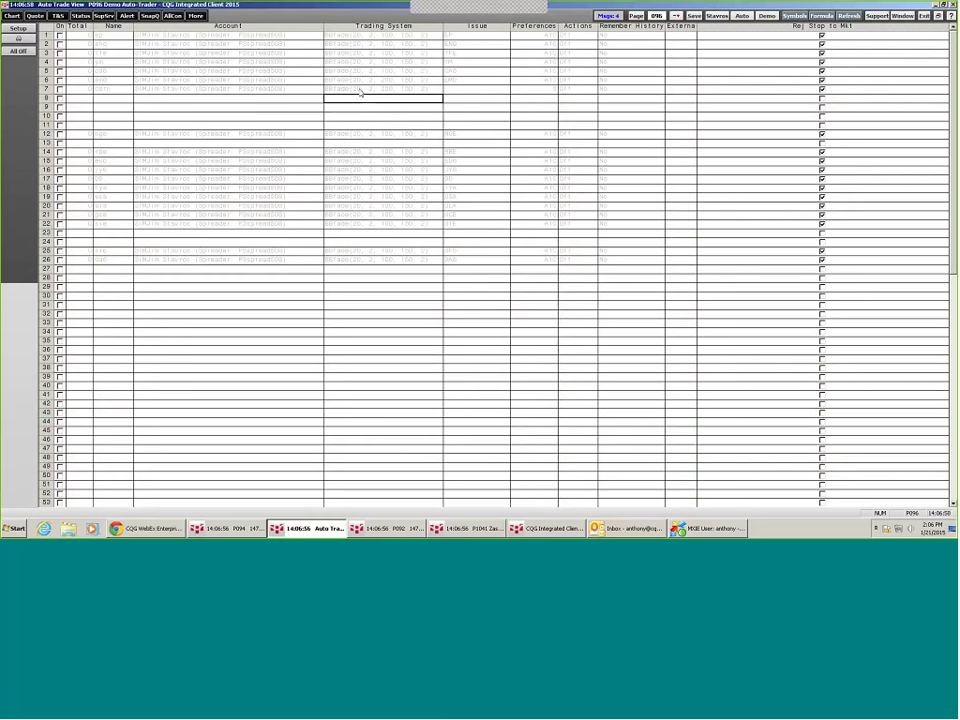
Review the BBfade study parameters of the corn auto-trade and accept them as they are.
click(372, 90)
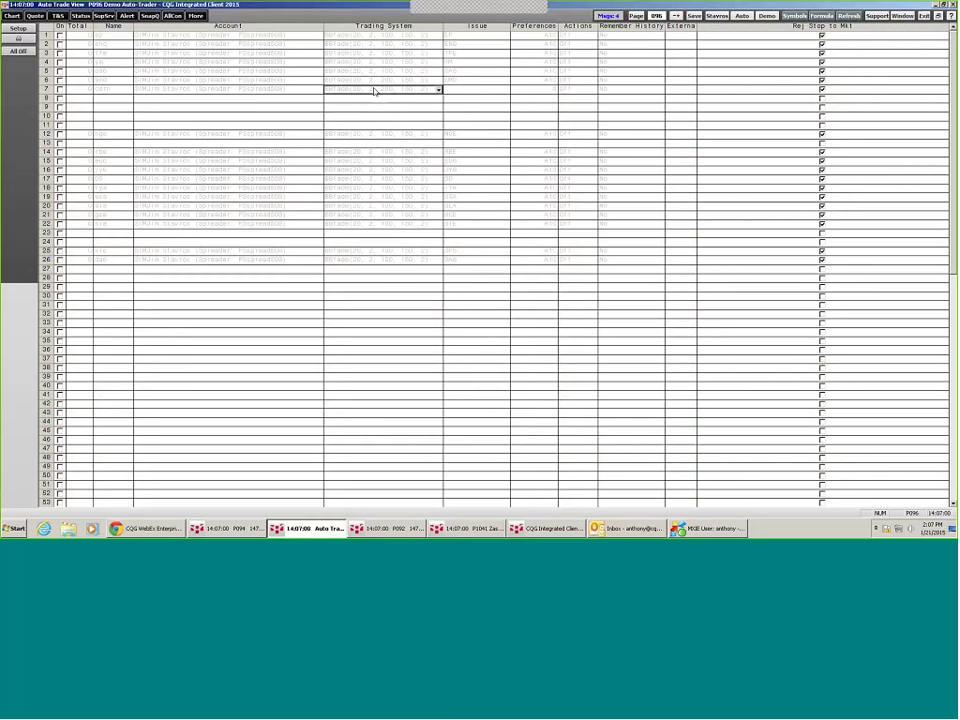
right_click(352, 92)
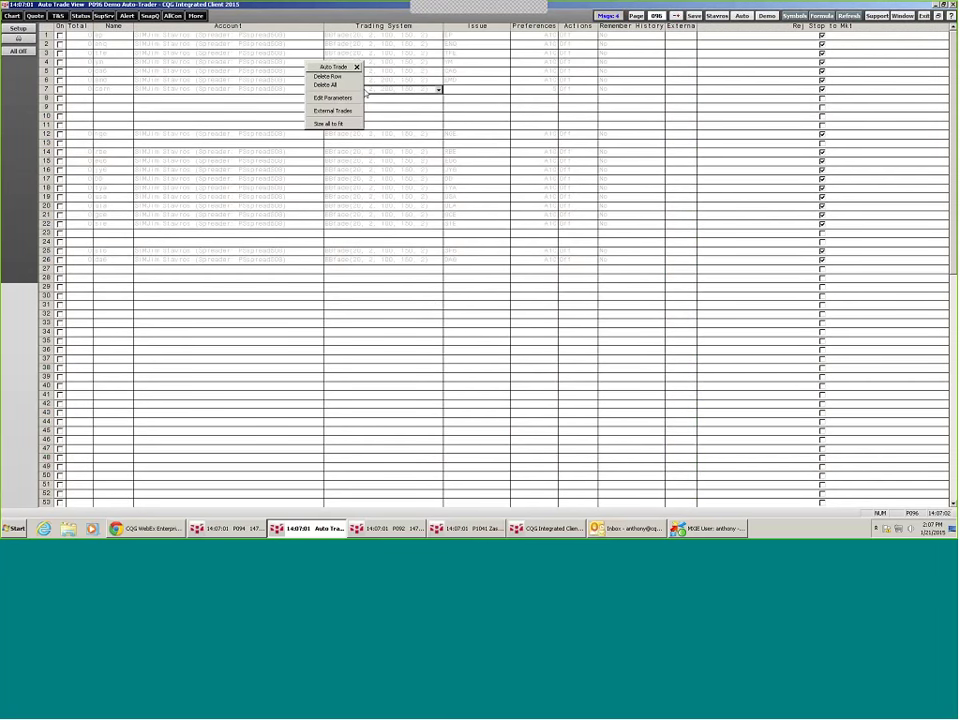
click(336, 99)
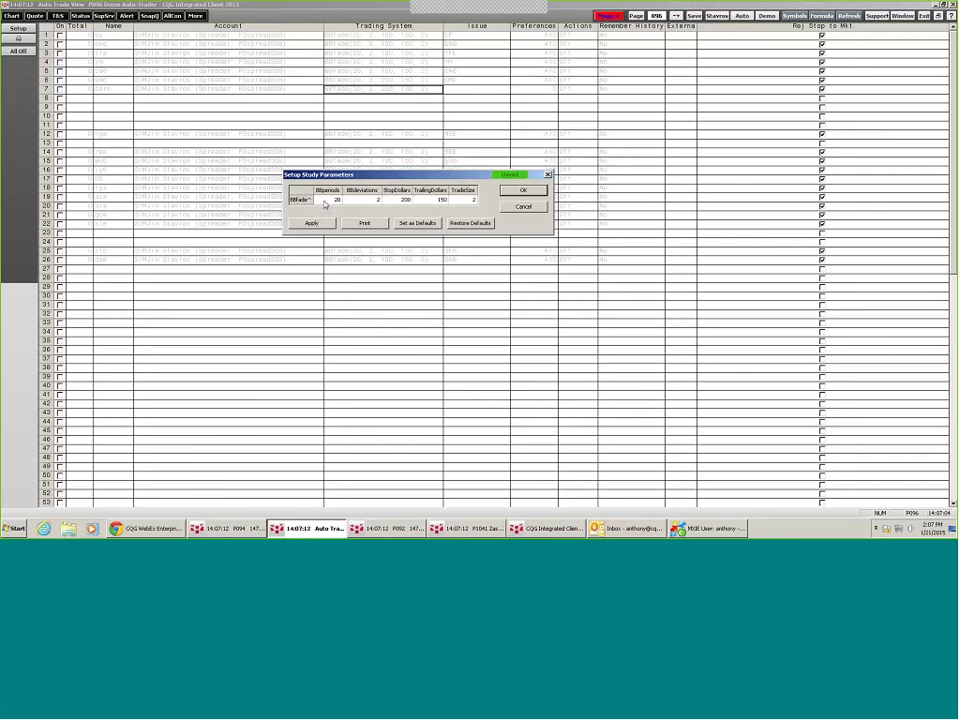
click(537, 191)
Enter ZCE as the issue of the corn auto-trade in row 7.
click(484, 94)
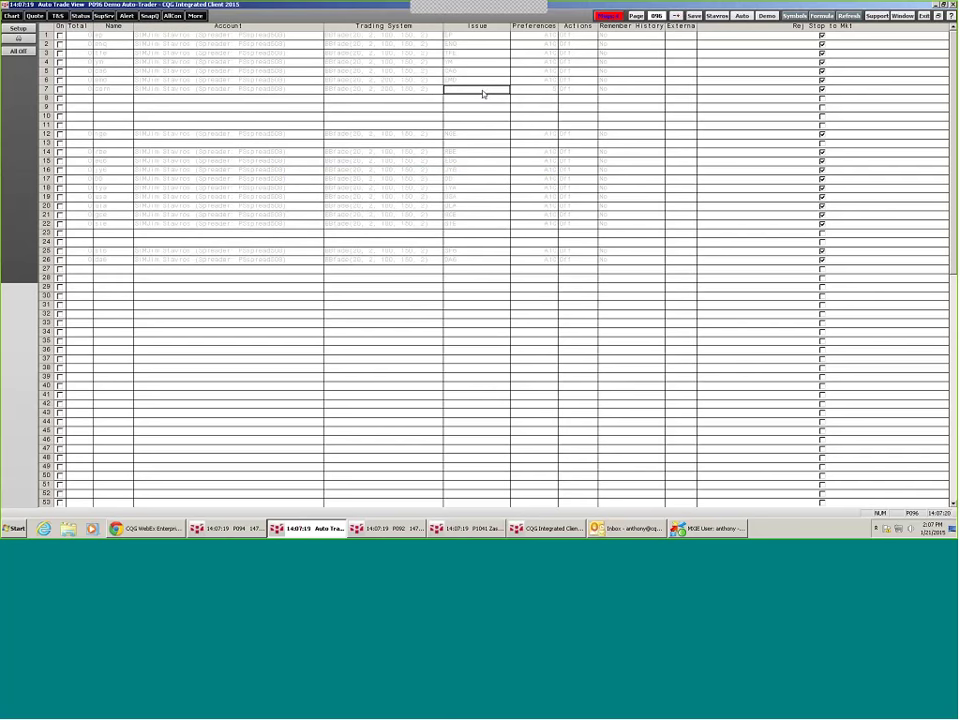
text(ZC)
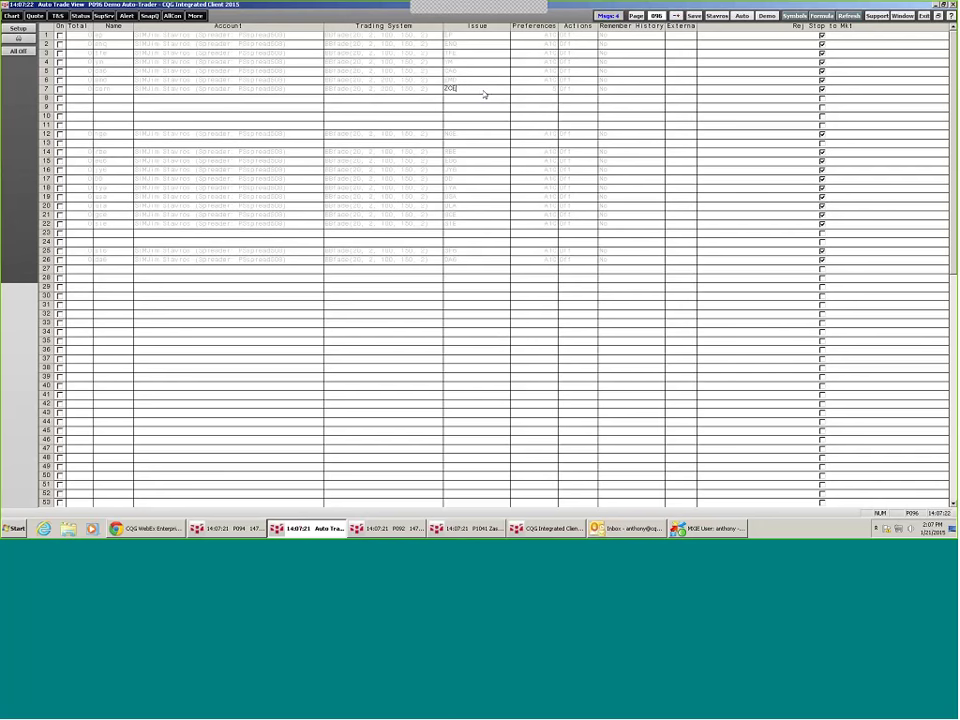
text(E)
key(Tab)
Open the preferences of the corn auto-trade and display the main chart parameters.
click(548, 91)
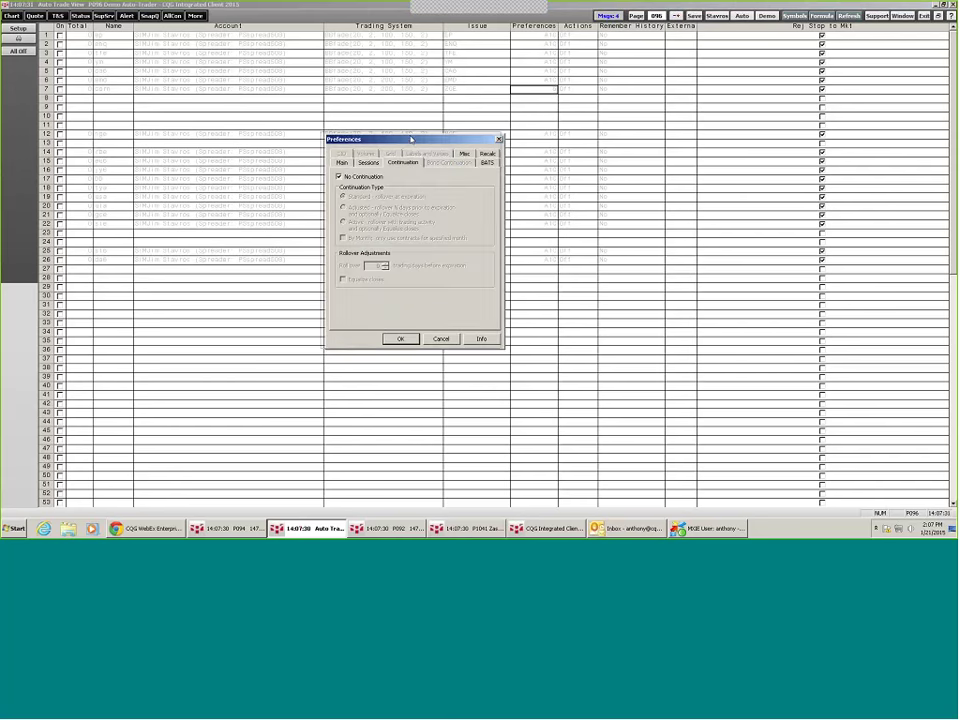
drag(417, 140, 405, 135)
click(330, 157)
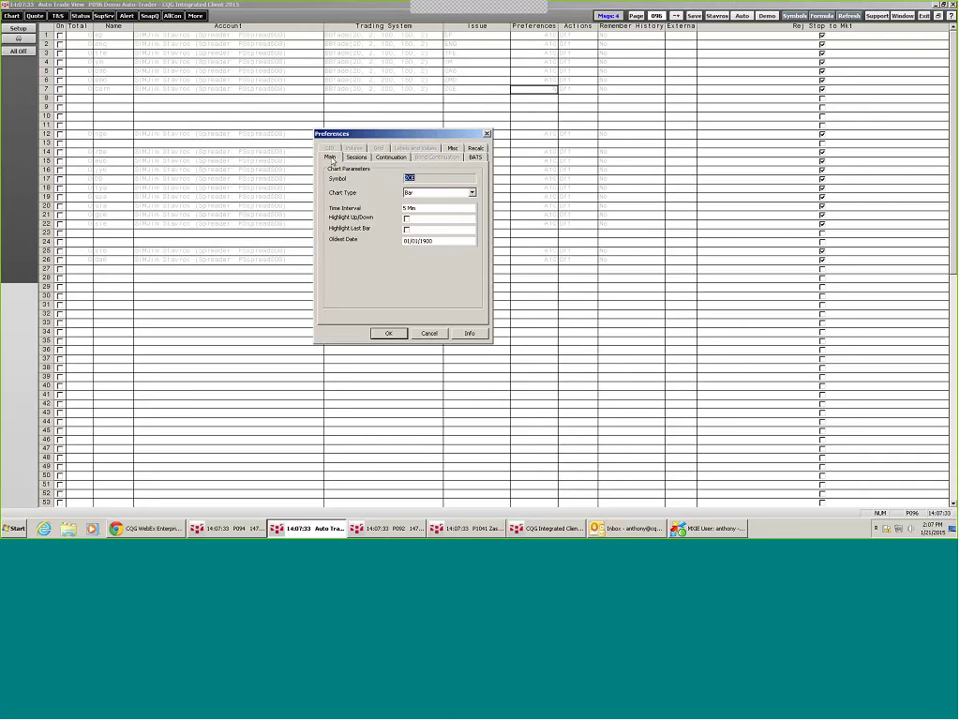
Try a time interval of 1 Min, followed by 6, for the corn bar chart.
click(470, 209)
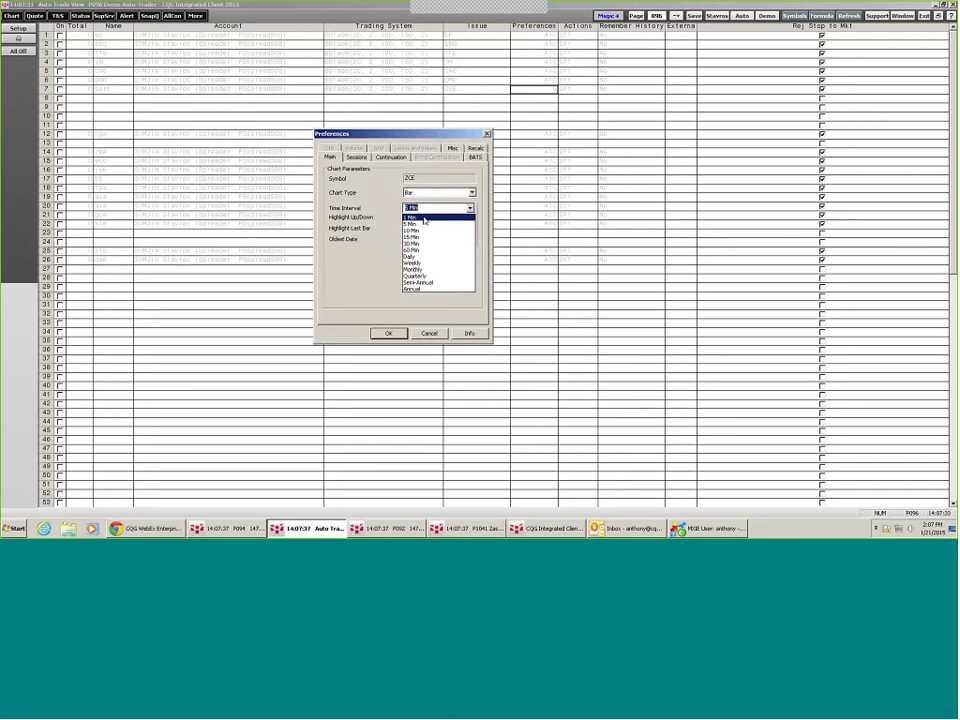
click(424, 218)
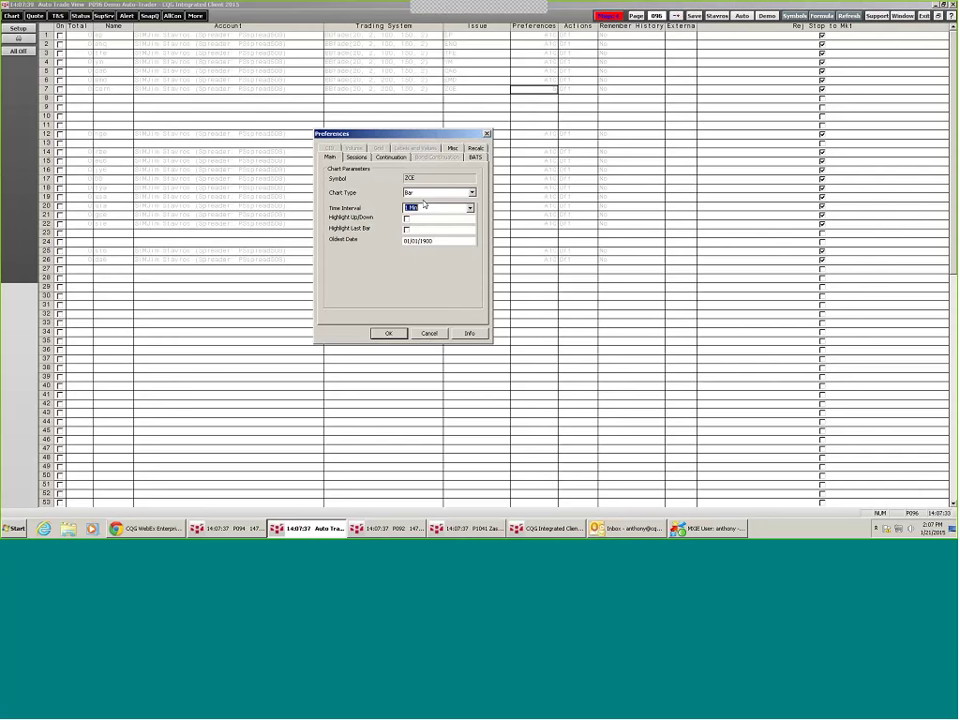
text(6)
Try the Constant Volume Bar chart type with its volume type at Tick Only, and return the chart type to Bar.
click(471, 193)
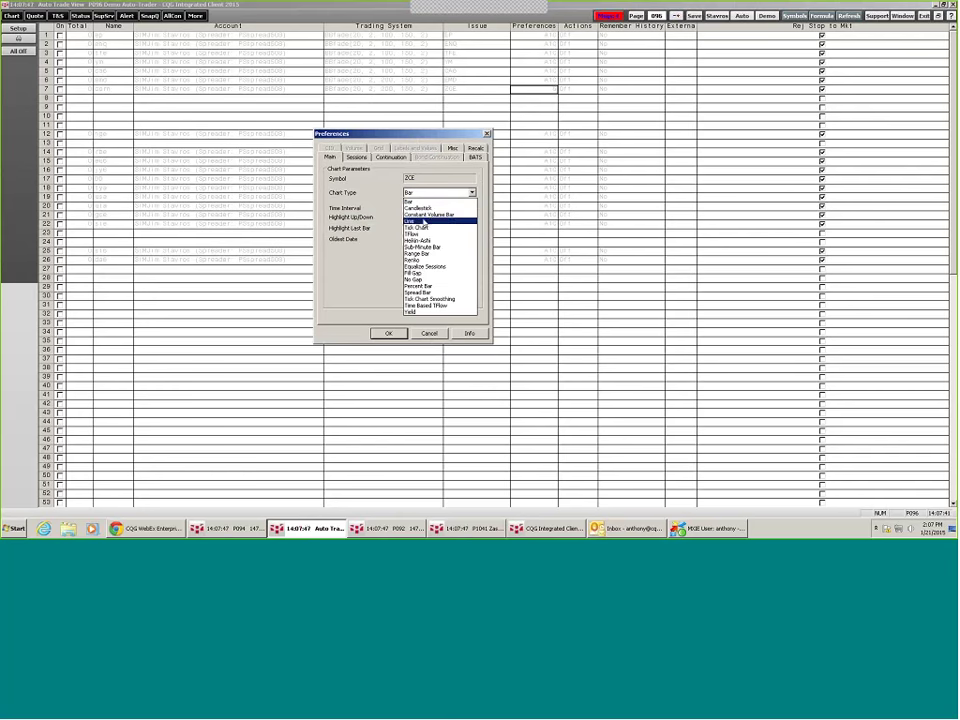
click(428, 214)
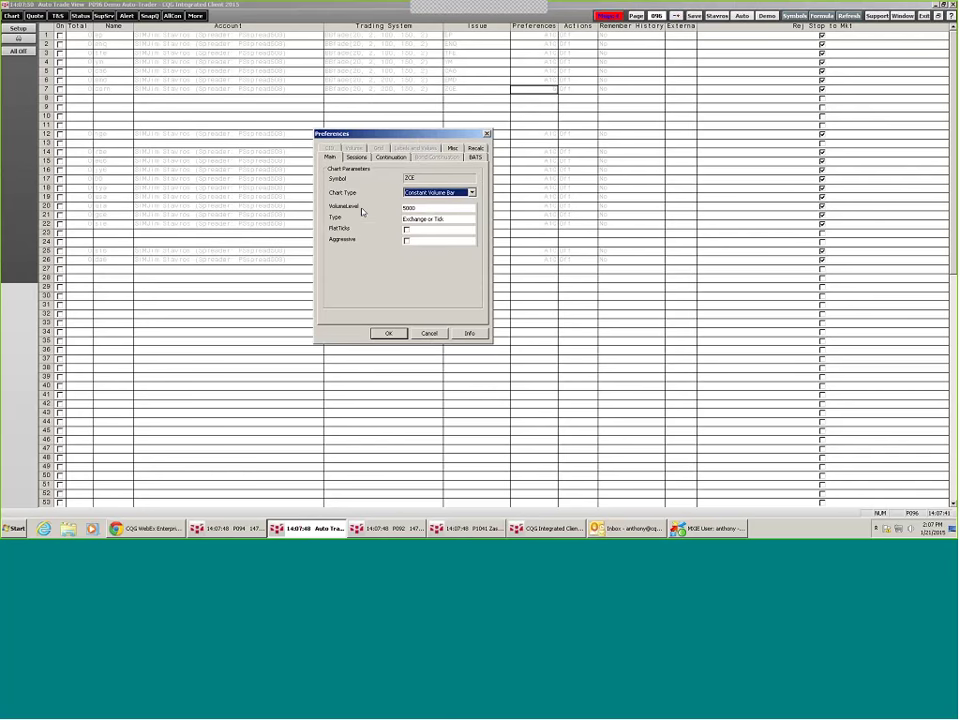
click(448, 222)
click(448, 222)
click(443, 240)
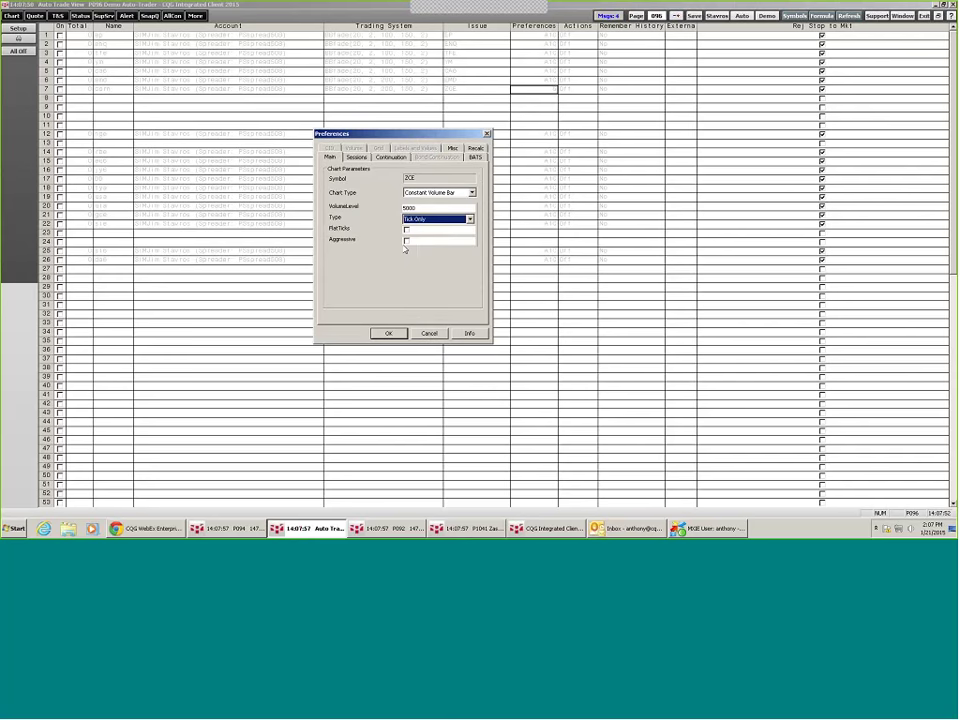
click(470, 192)
click(415, 212)
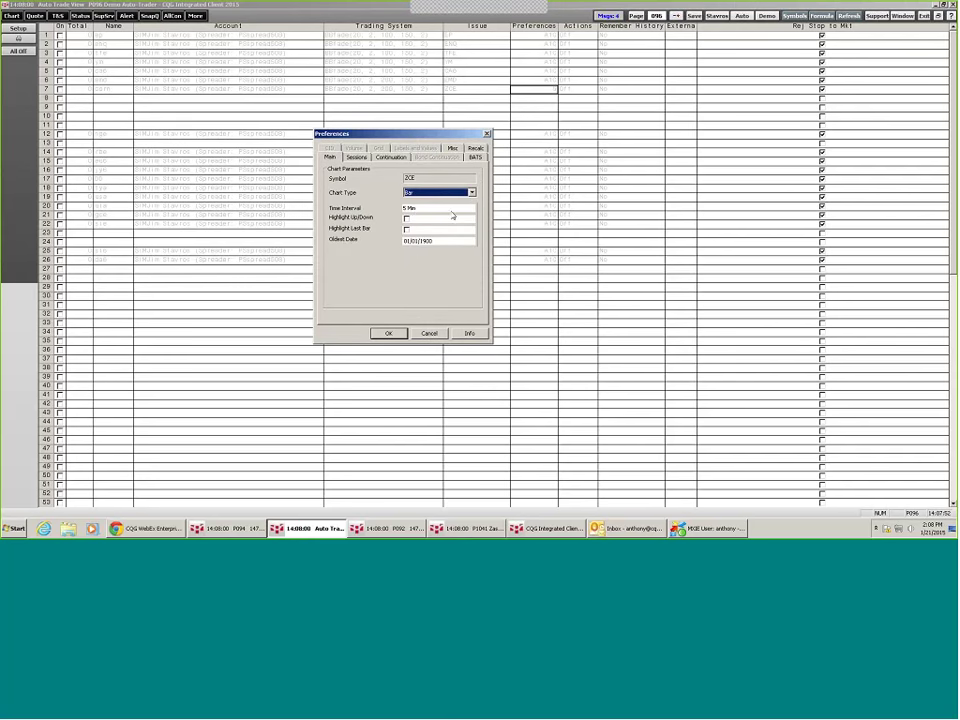
Set the bar chart's time interval to 1 Min, switch continuation to Active rollover with trading activity, and confirm the preferences.
click(470, 208)
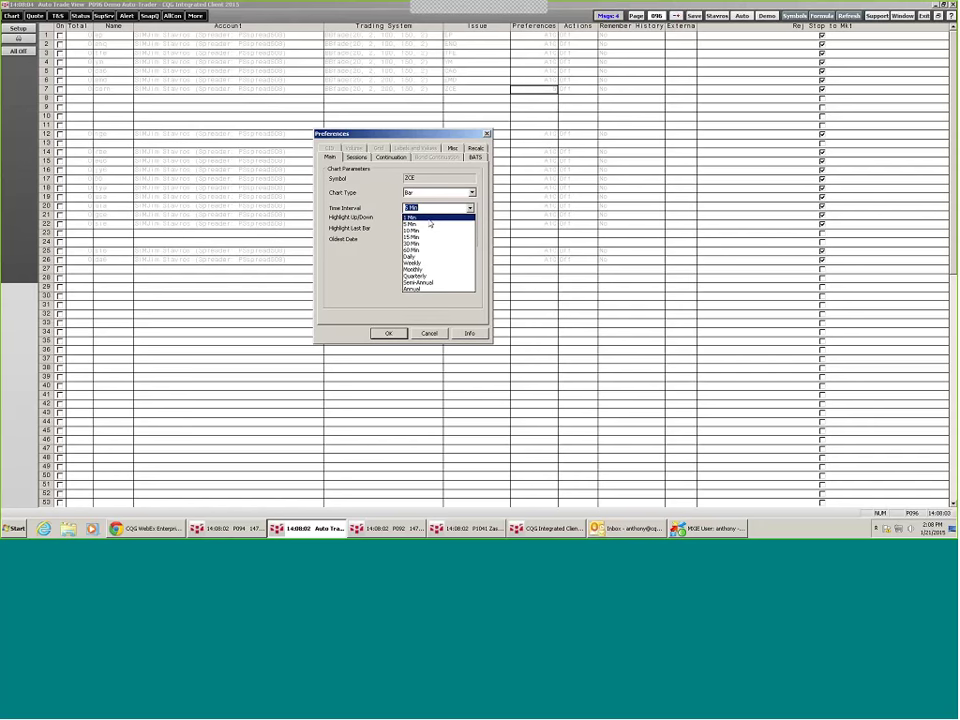
click(420, 217)
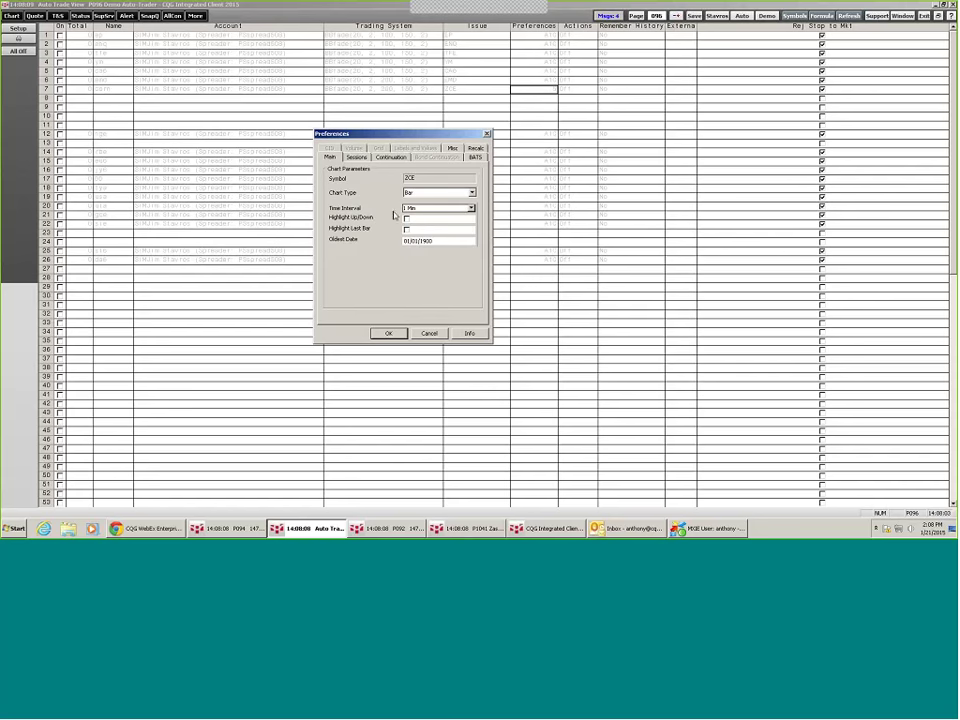
click(385, 158)
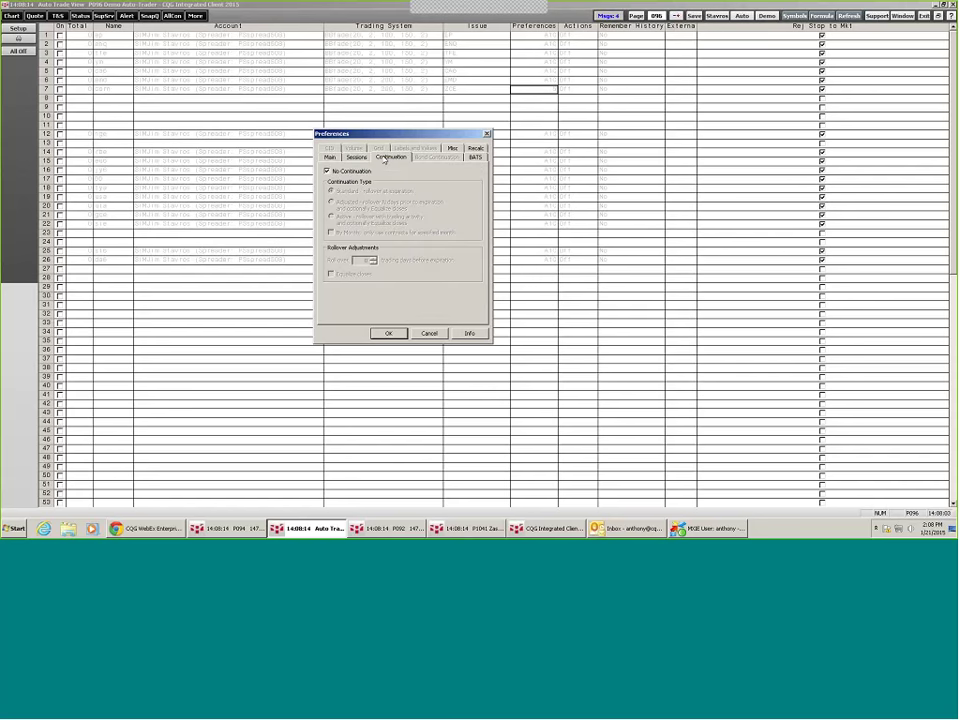
click(350, 171)
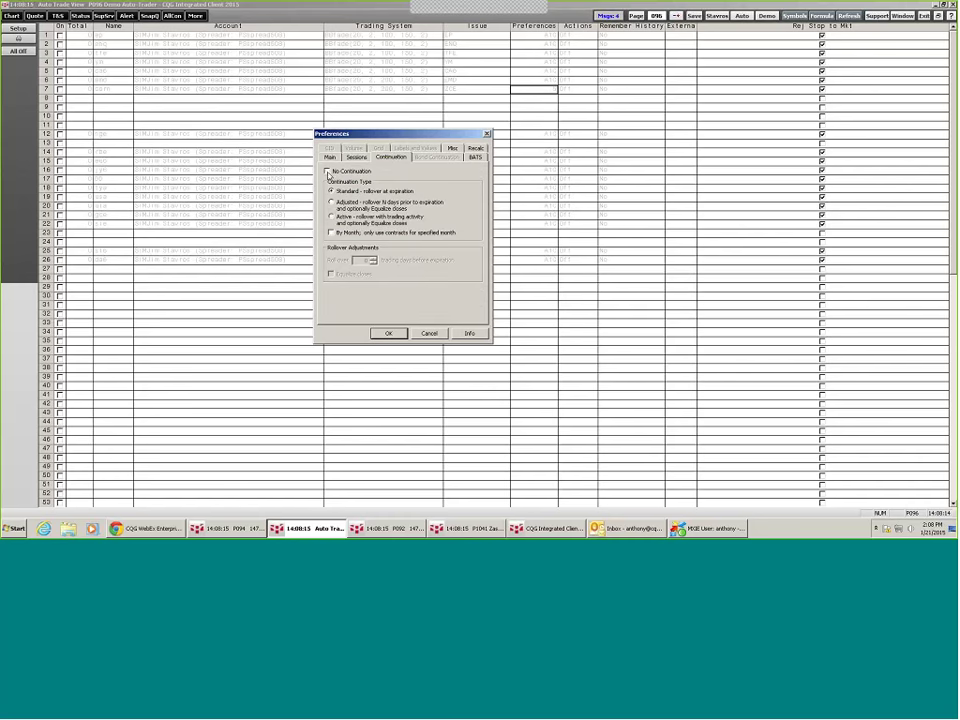
click(332, 217)
click(396, 333)
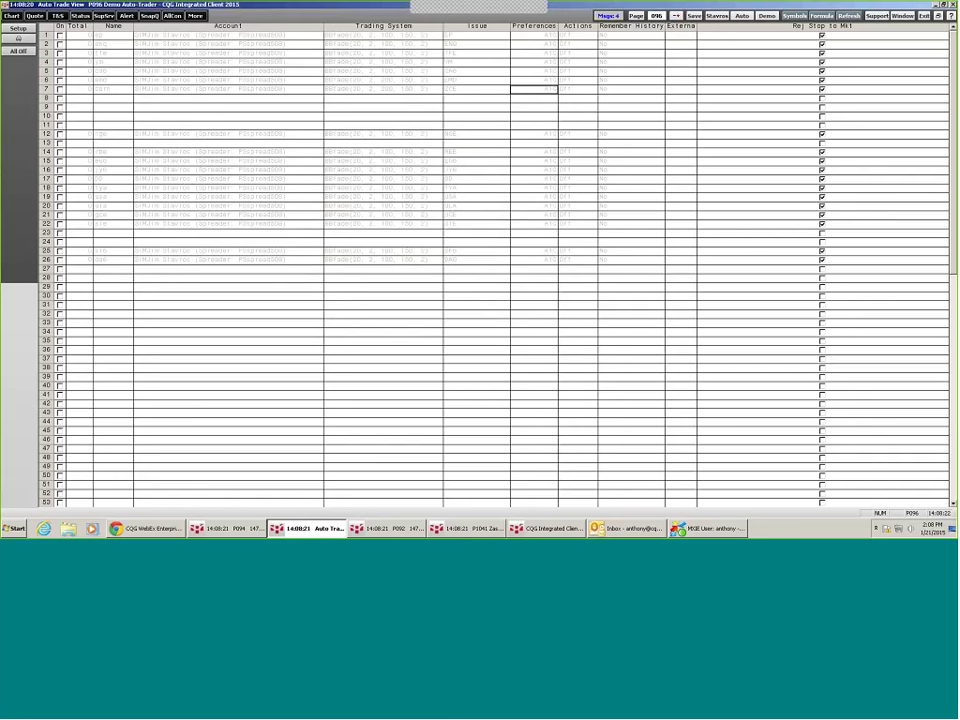
Review the session templates, keeping CQG Standard, and the study recalculation modes in the corn auto-trade's preferences.
click(548, 91)
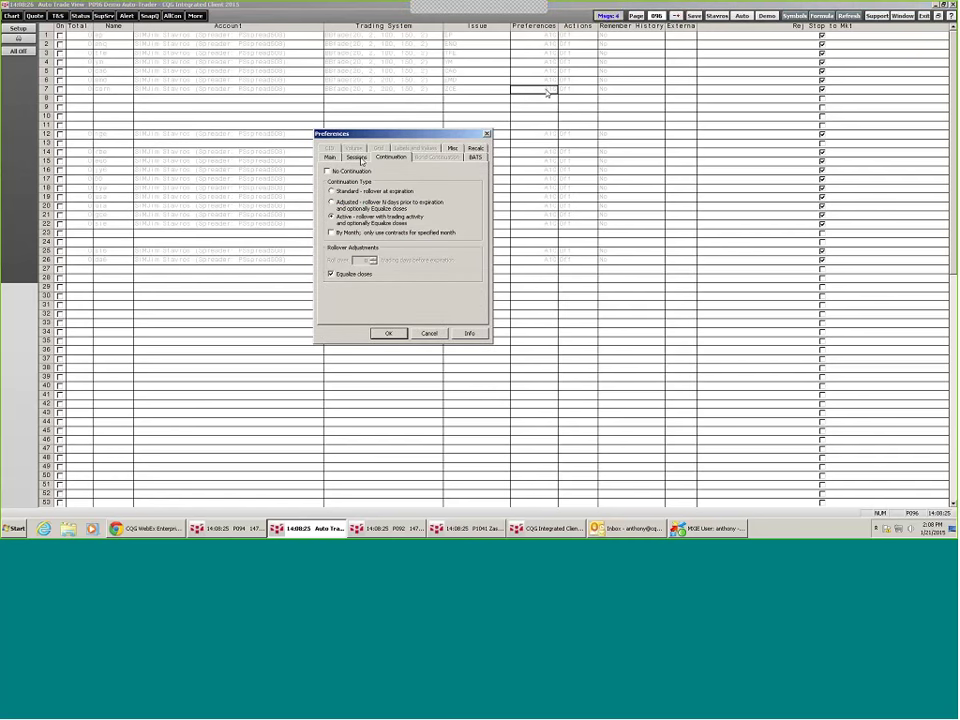
click(358, 158)
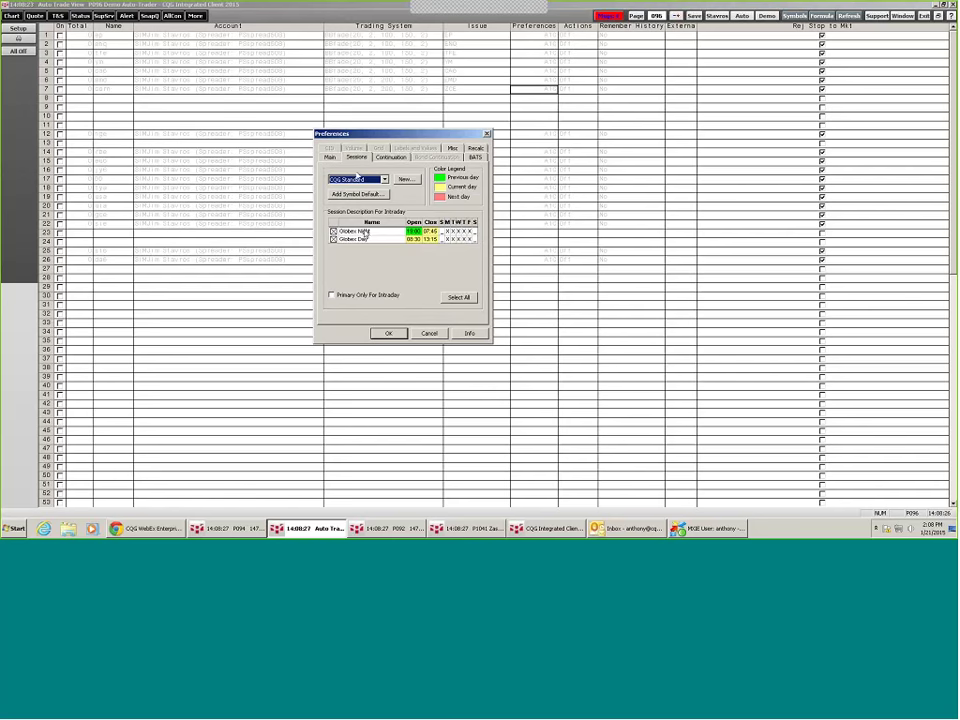
click(384, 179)
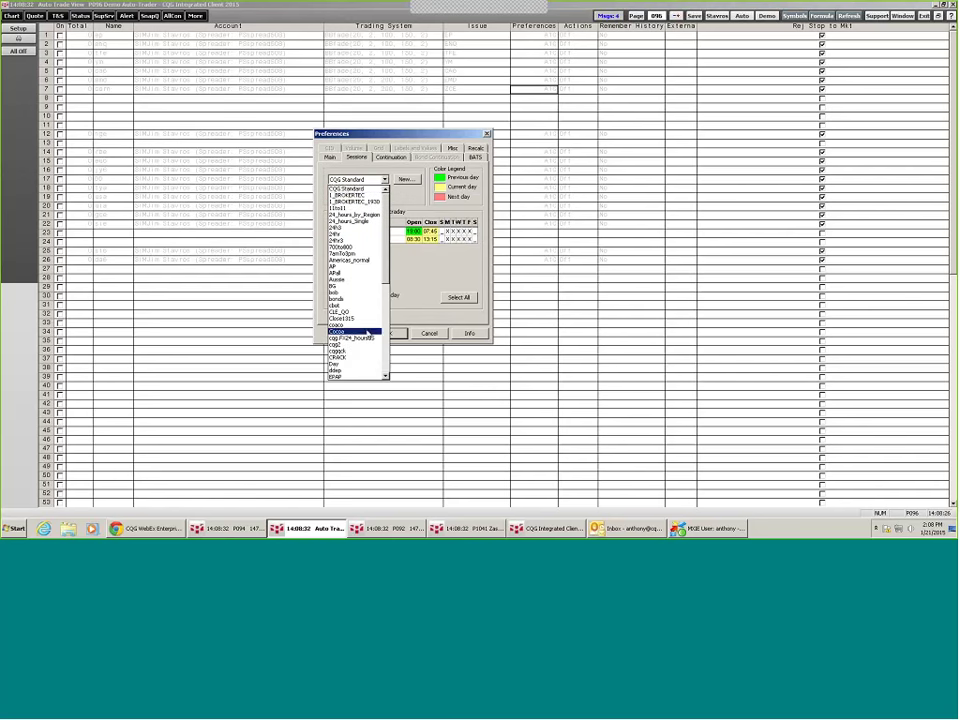
click(368, 187)
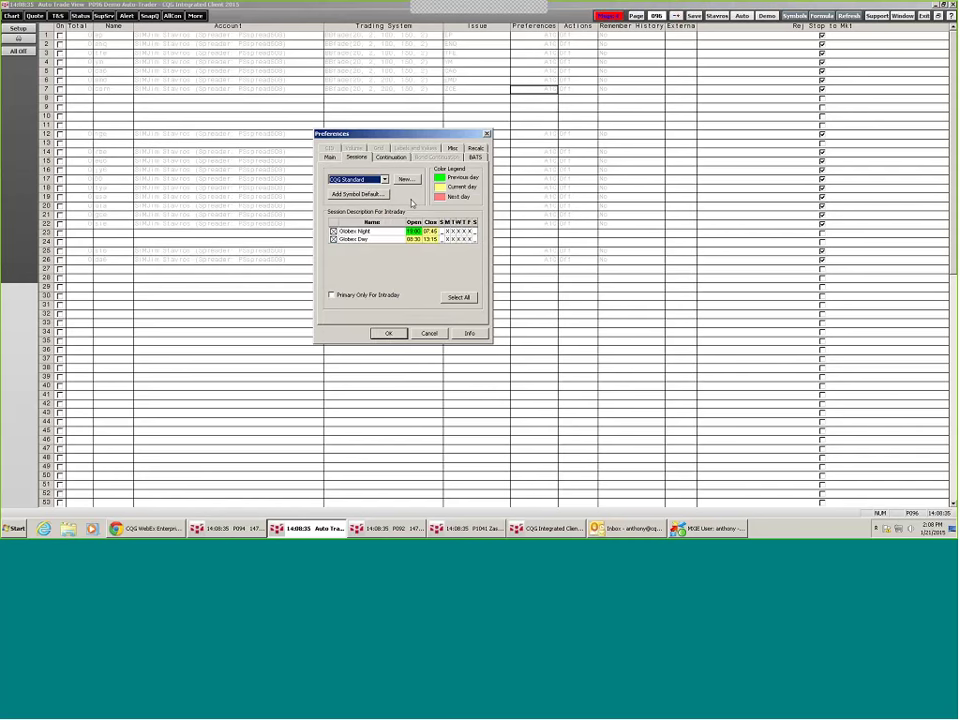
click(478, 148)
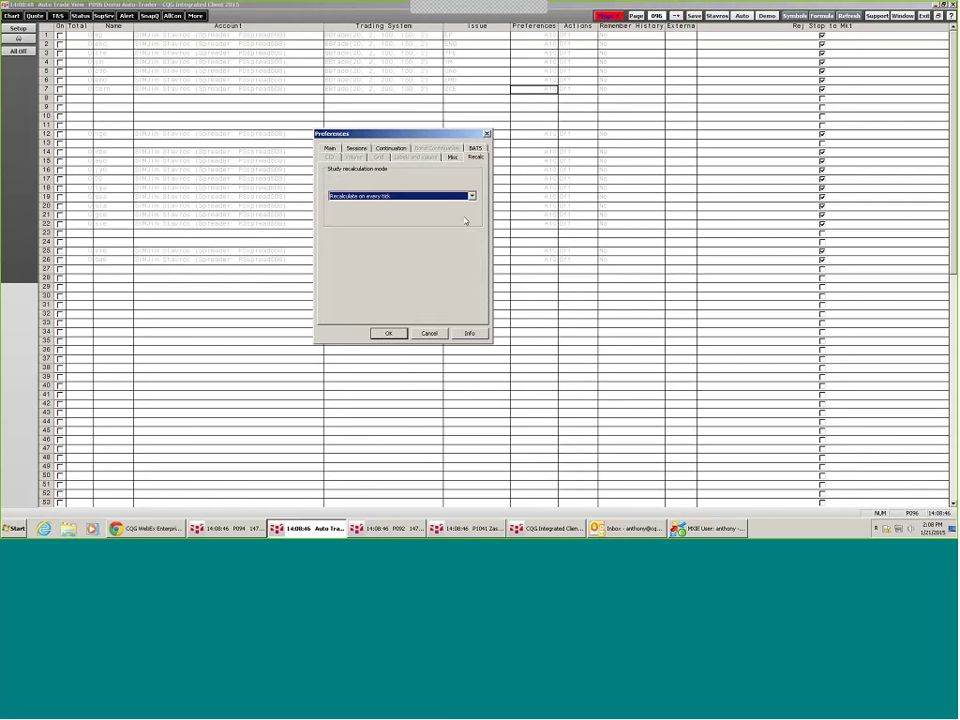
click(474, 198)
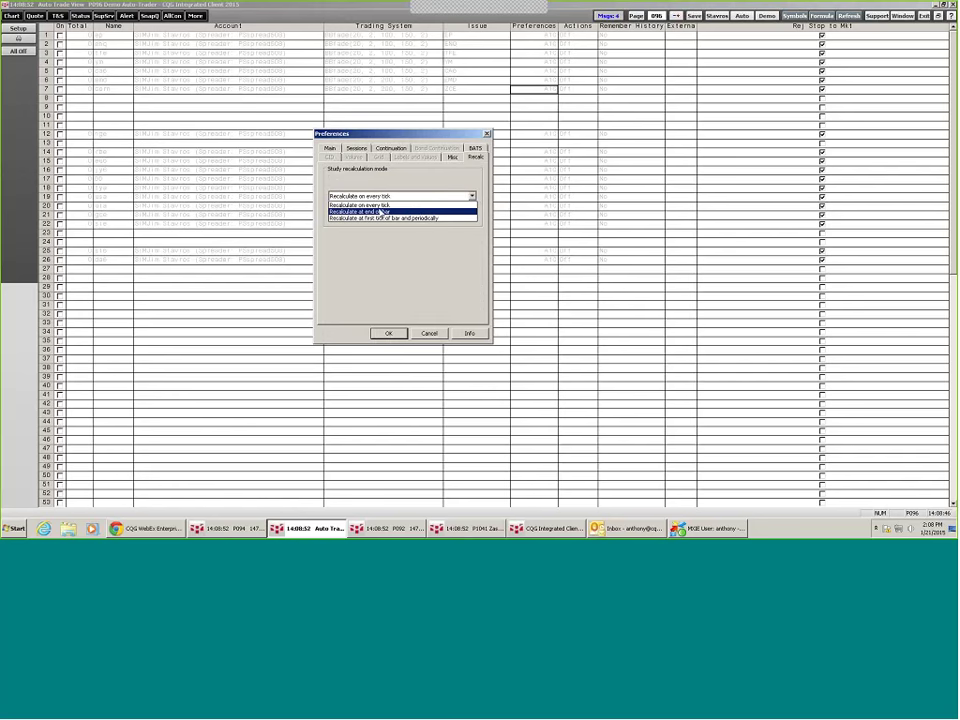
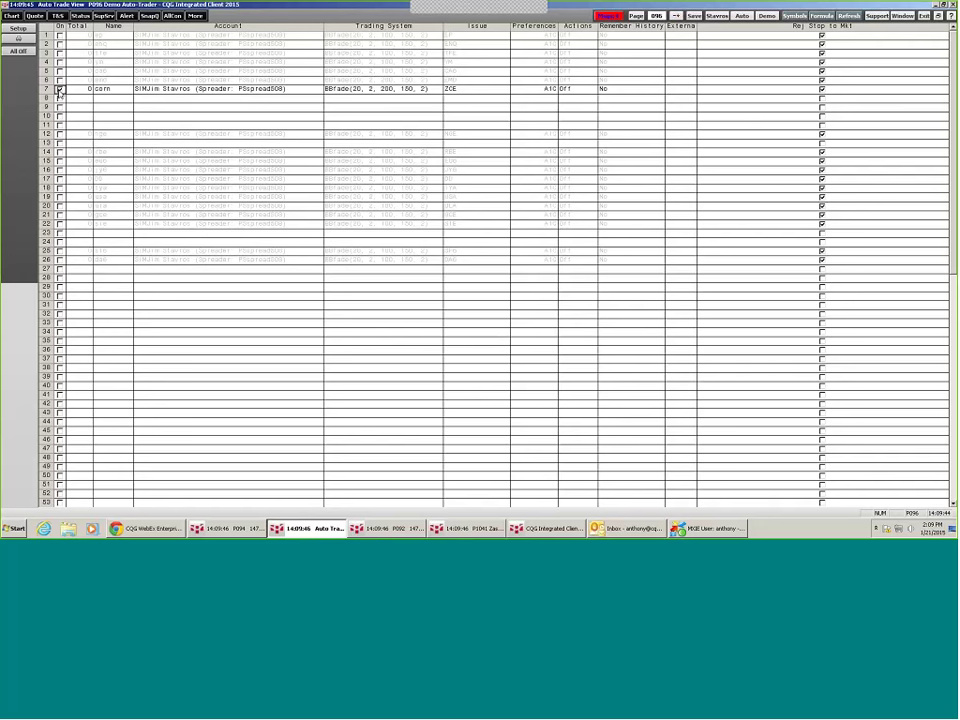
Turn off the corn auto-trade and set its Remember History to Yes.
click(60, 89)
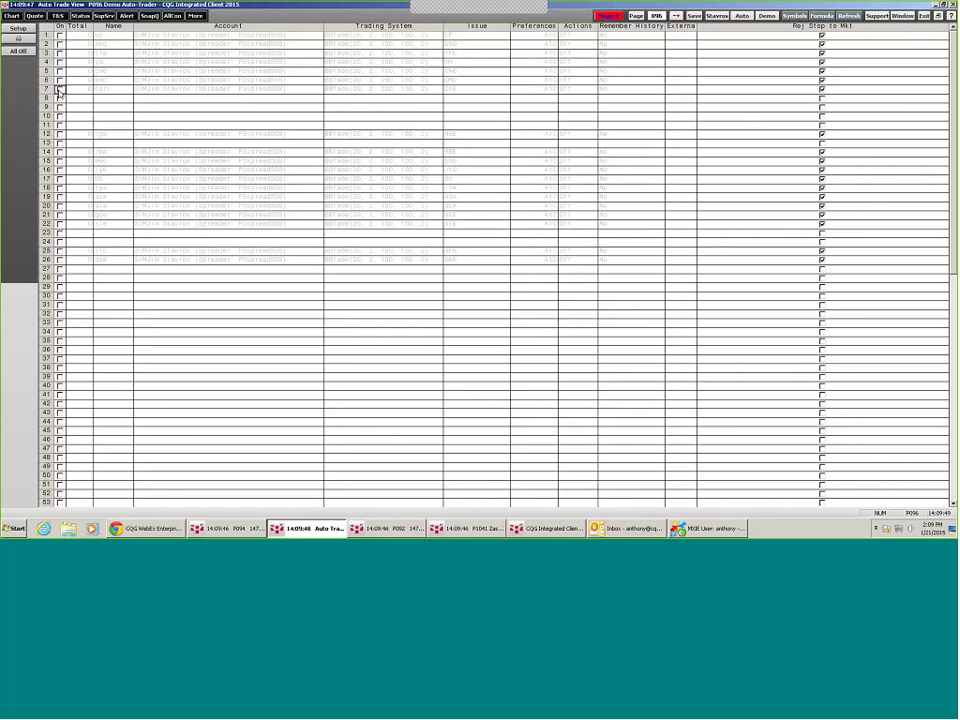
click(651, 90)
click(659, 90)
click(620, 102)
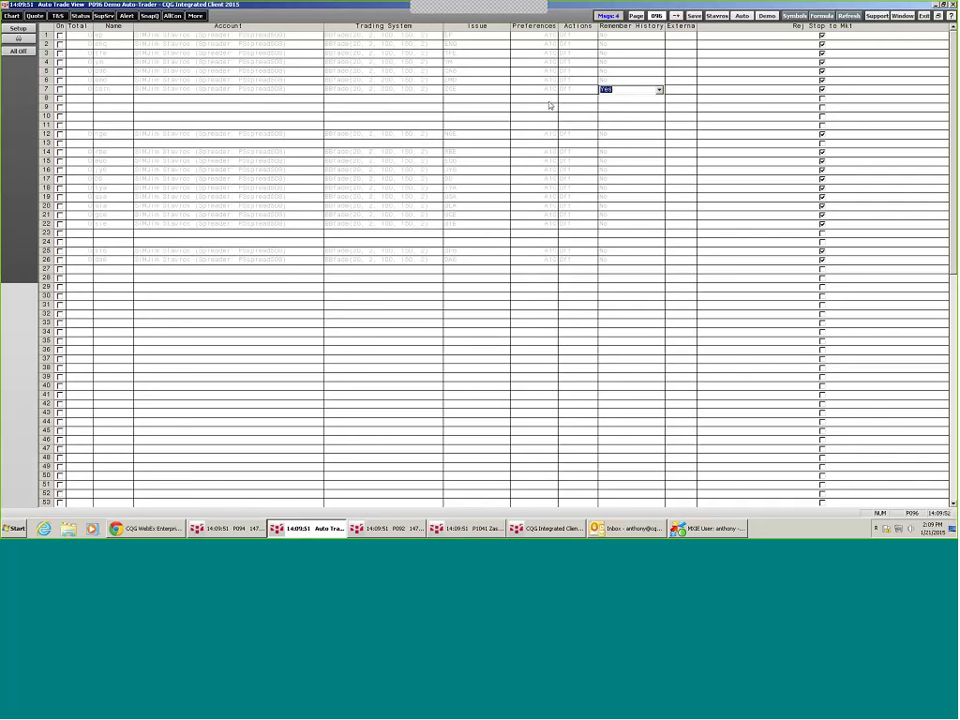
Switch the corn auto-trade on and back off.
click(61, 90)
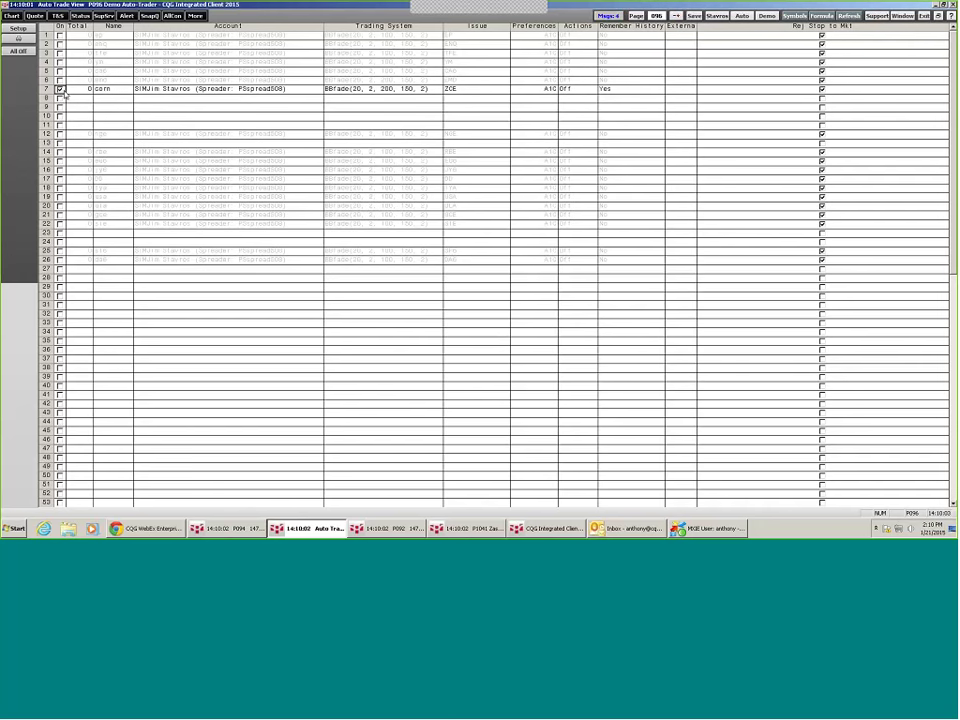
click(59, 89)
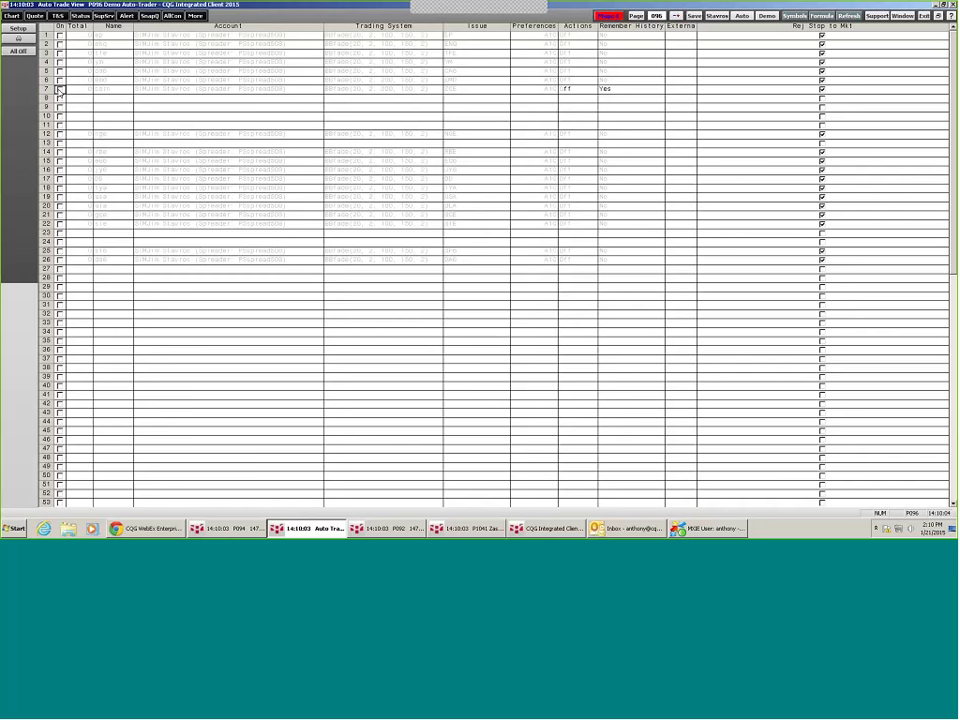
Set the corn auto-trade's Remember History to No.
click(625, 90)
click(658, 90)
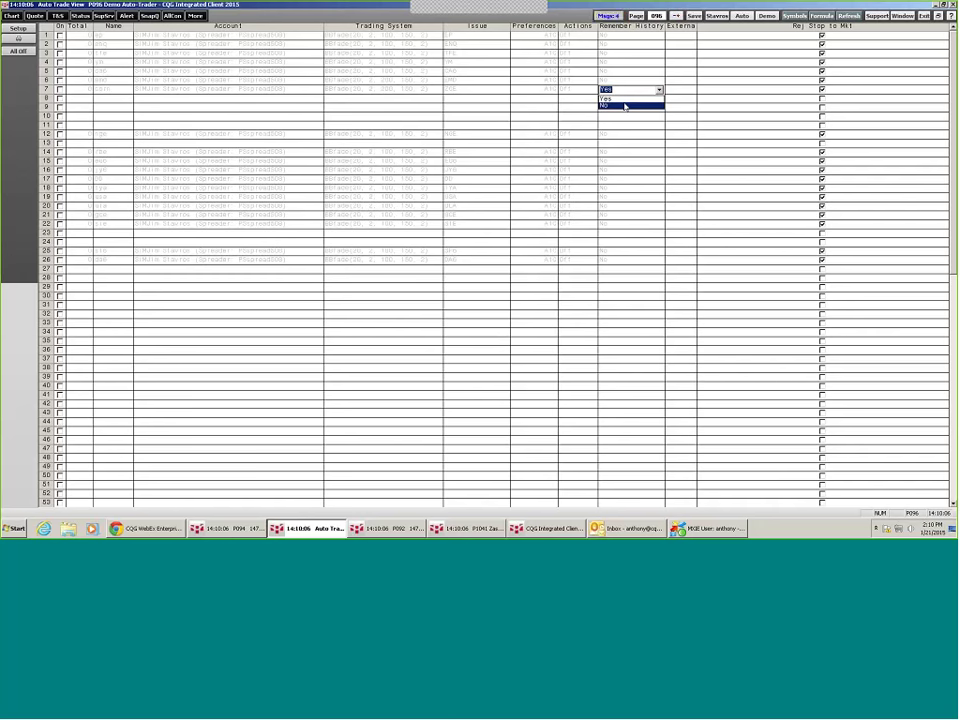
click(624, 106)
click(617, 100)
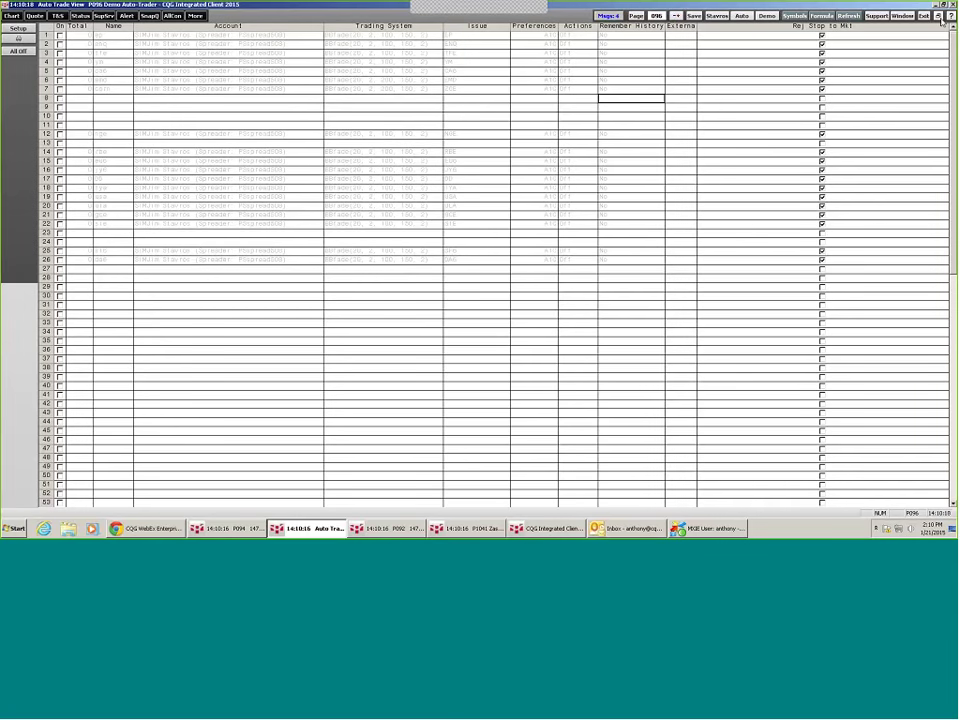
Restore the Auto Trade View, move it over the chart, and turn on the ep, enq, tfe, ym, ca6 and emd auto-trades, leaving corn off.
click(708, 16)
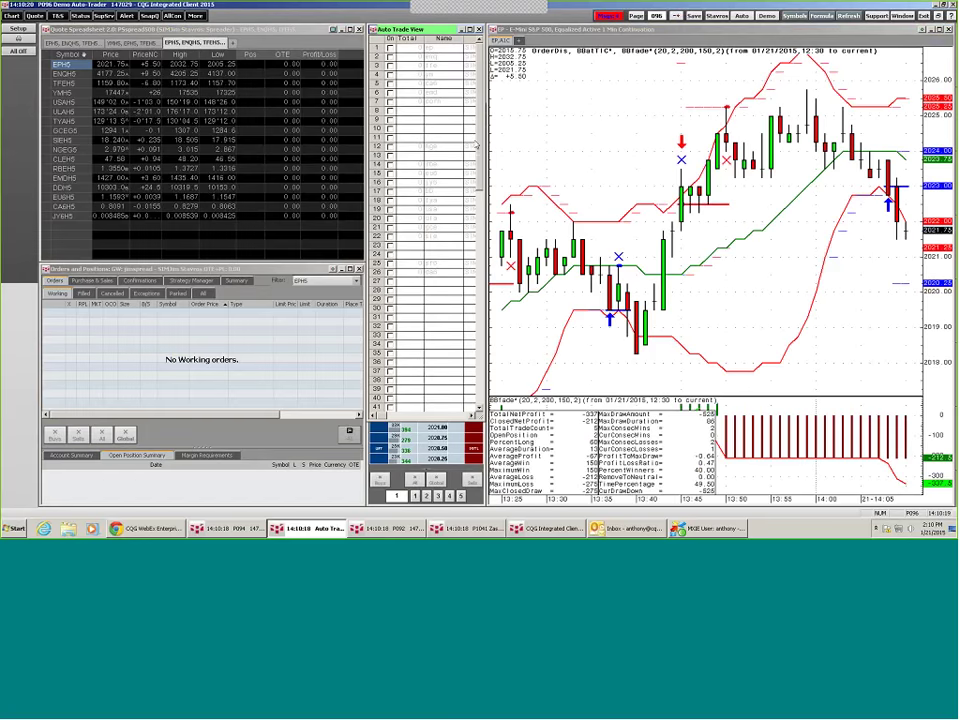
drag(428, 37, 565, 37)
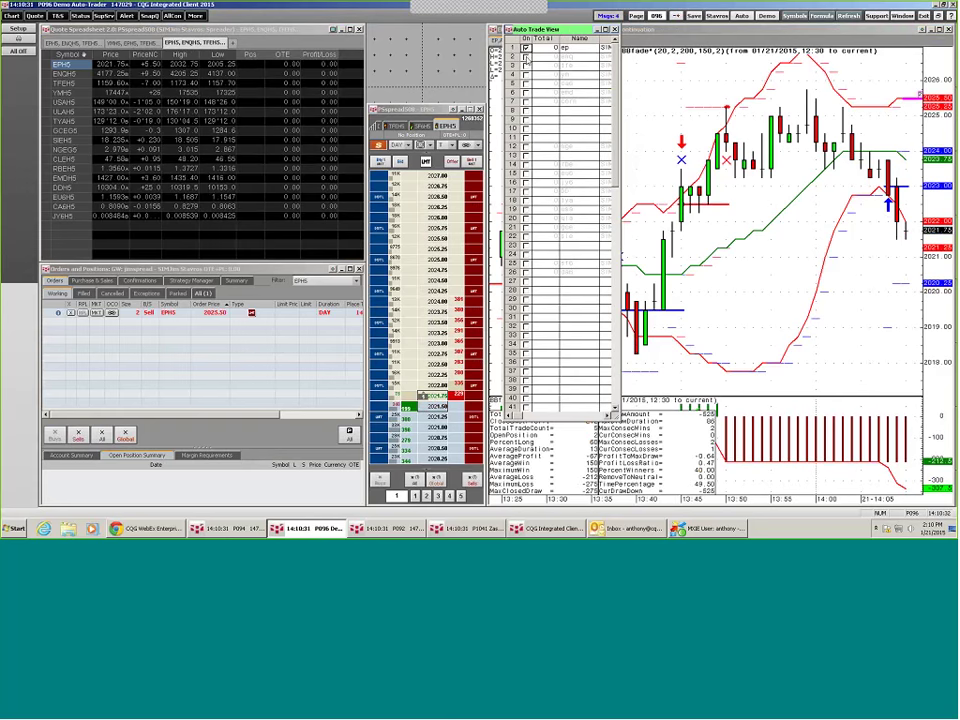
click(525, 57)
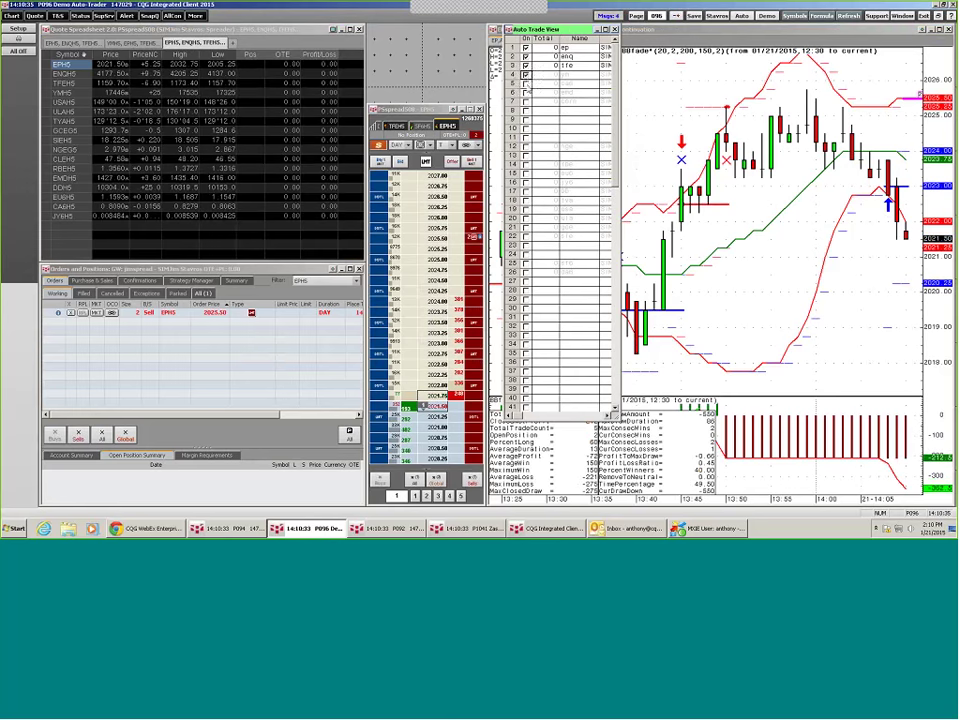
click(525, 84)
click(525, 93)
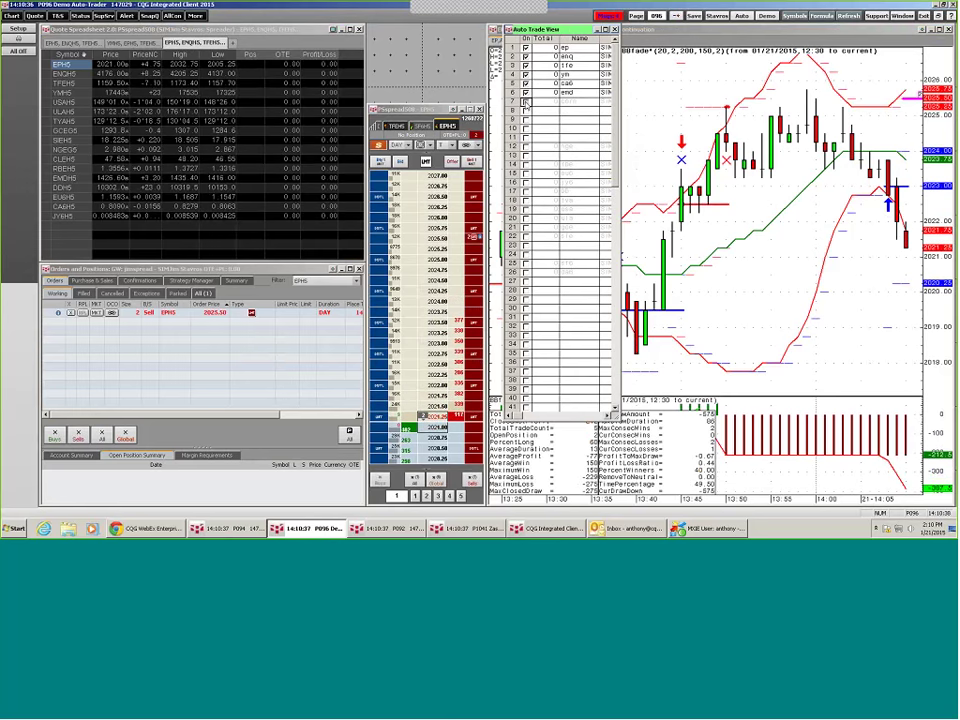
click(525, 102)
click(525, 102)
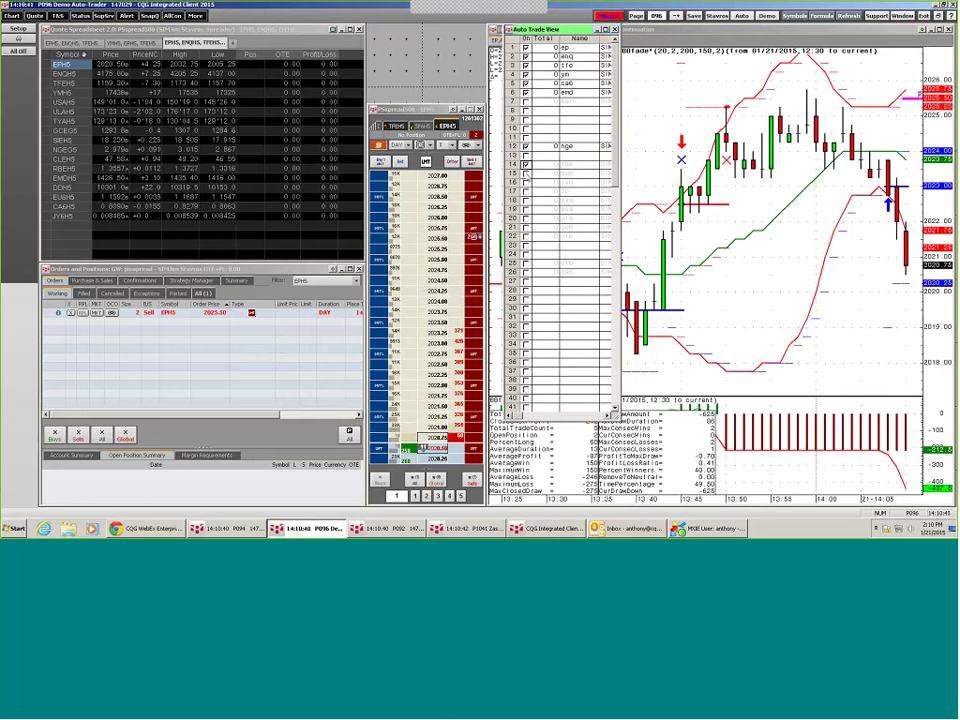
Turn on the nge, rbe, eu6, jy6, DD, tya and usa auto-trades.
click(525, 146)
click(525, 164)
click(525, 174)
click(525, 183)
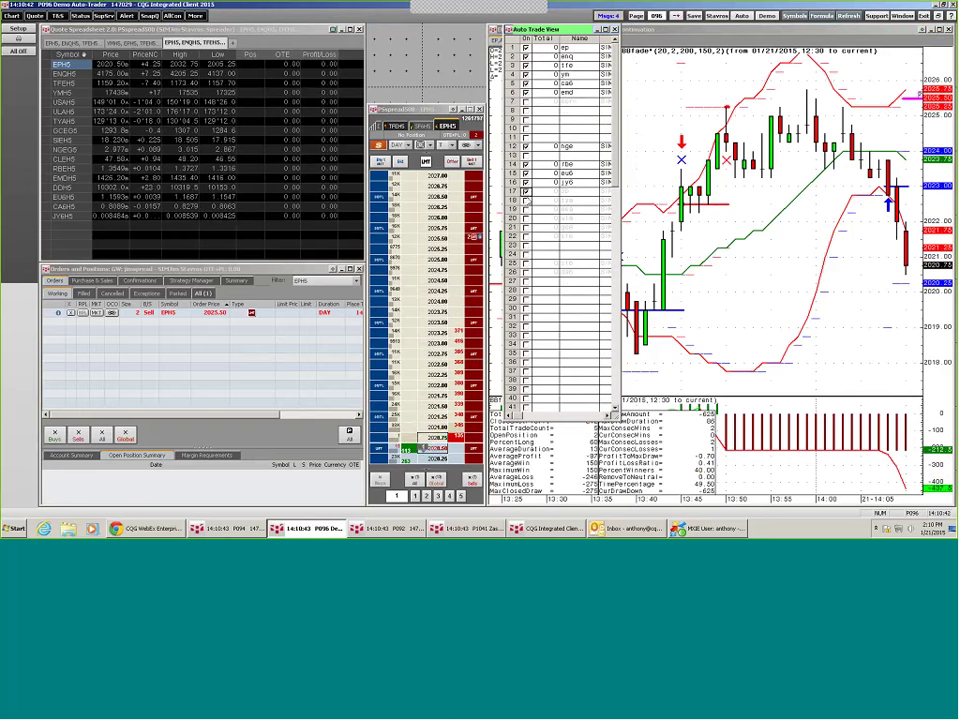
click(525, 210)
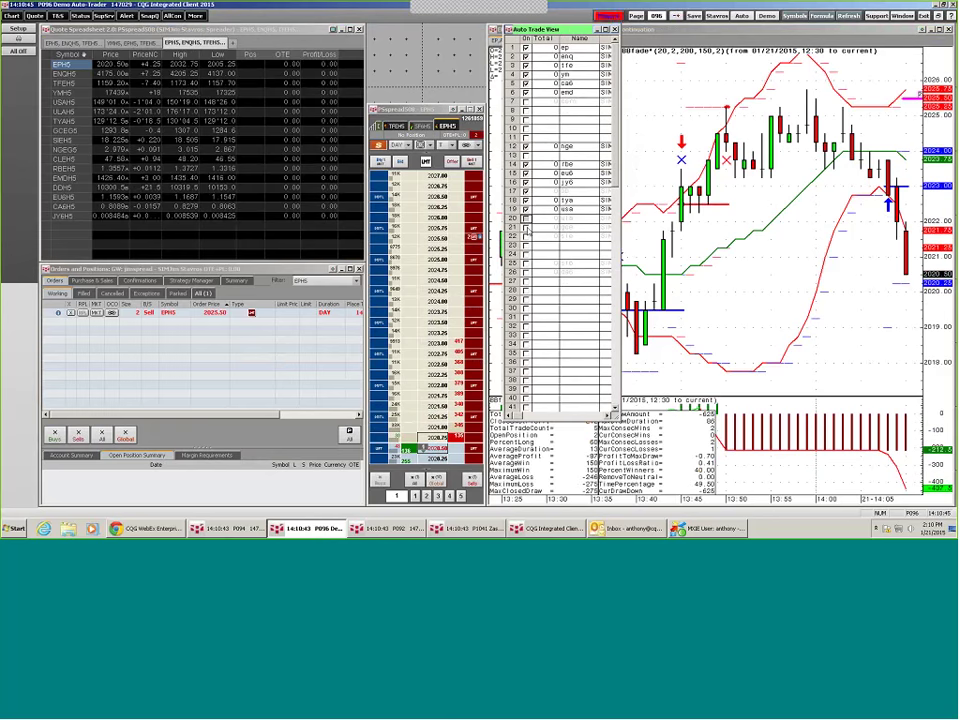
Turn on the ula, gce, sie, sf6 and da6 auto-trades, and return the Auto Trade View above the order ticket, shortened to a few rows.
click(525, 228)
click(525, 237)
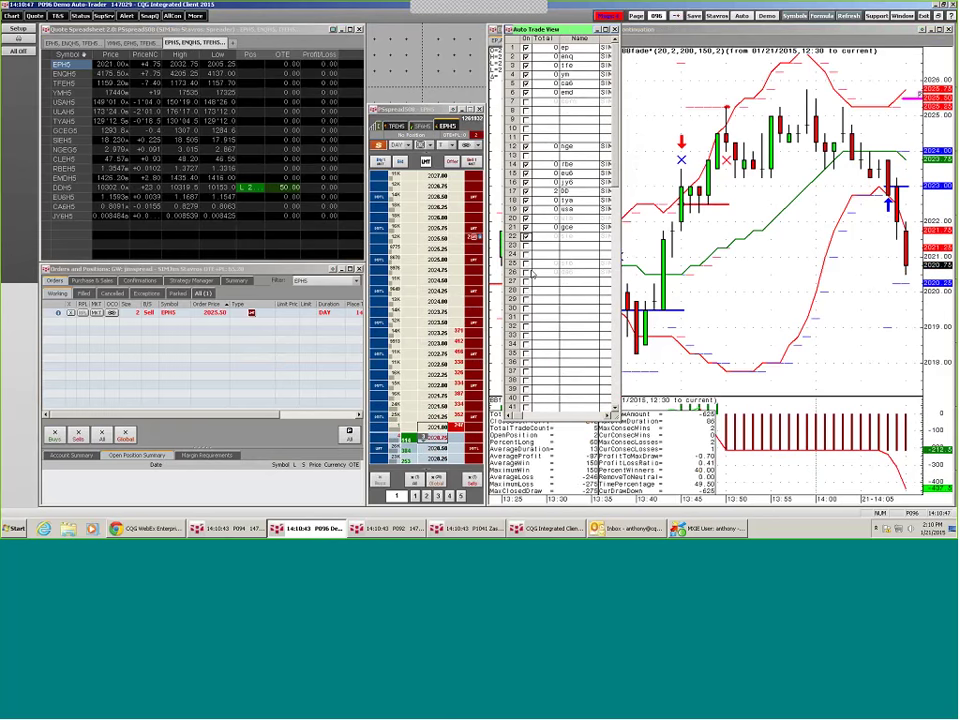
click(525, 263)
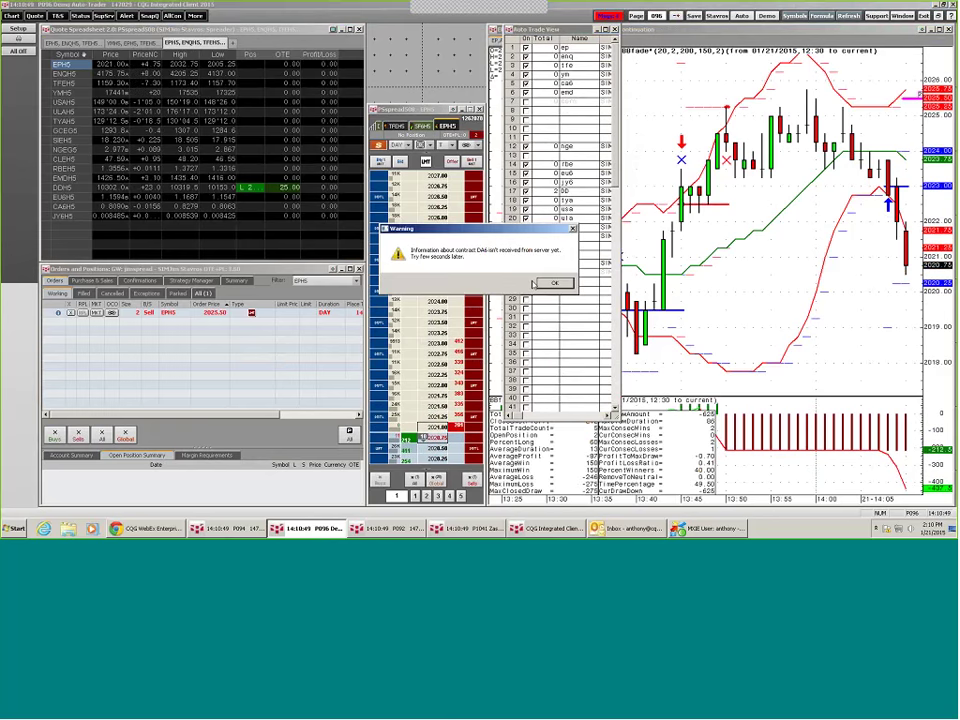
click(561, 279)
click(526, 272)
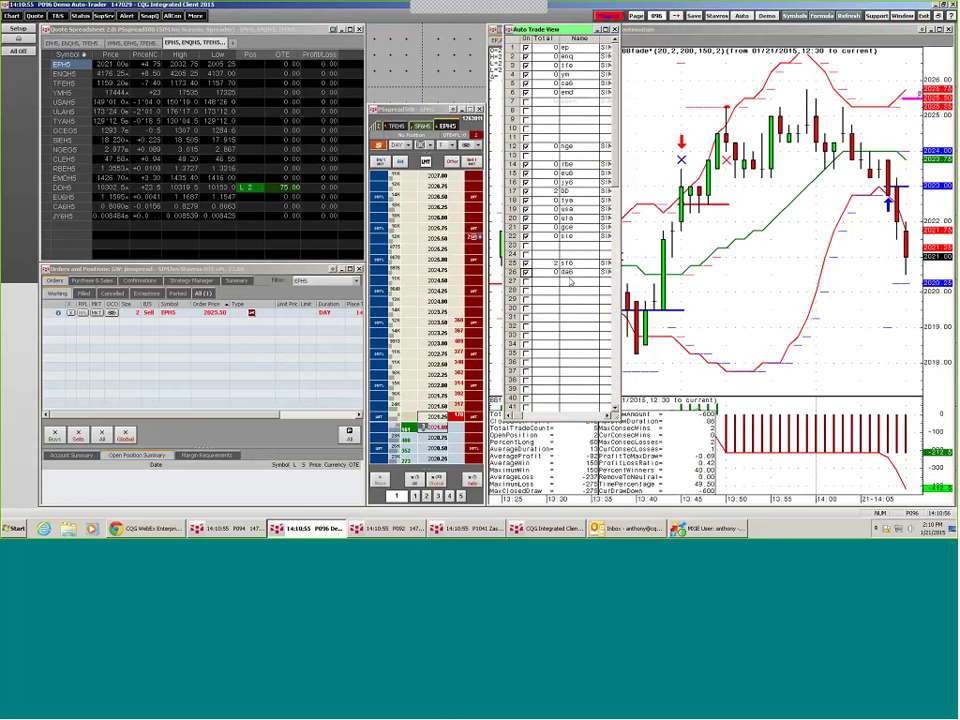
drag(422, 415, 392, 415)
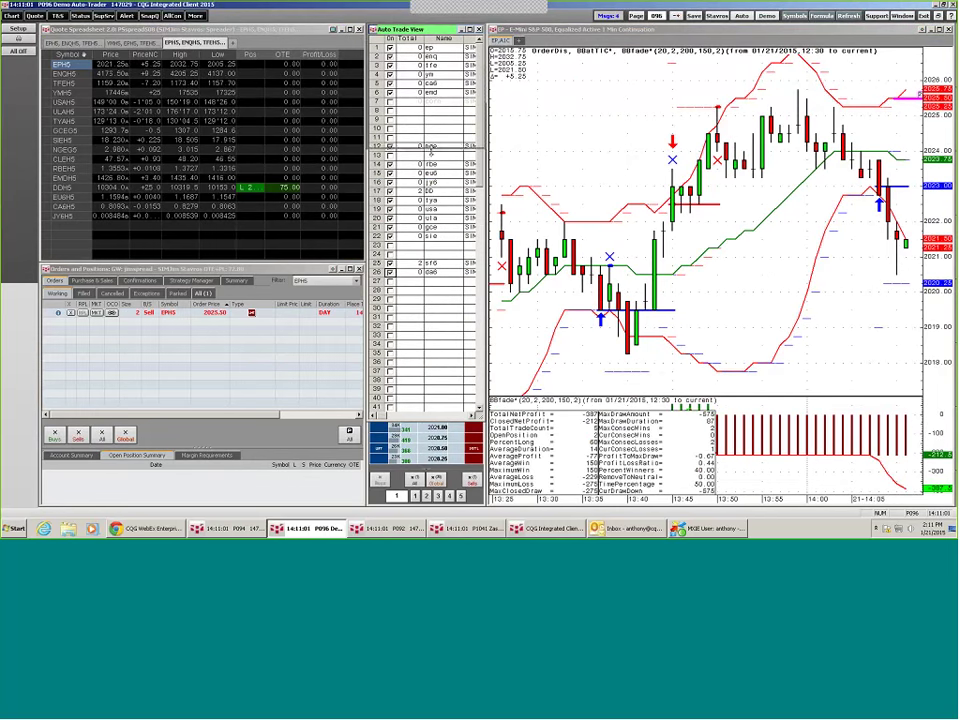
drag(430, 421, 437, 103)
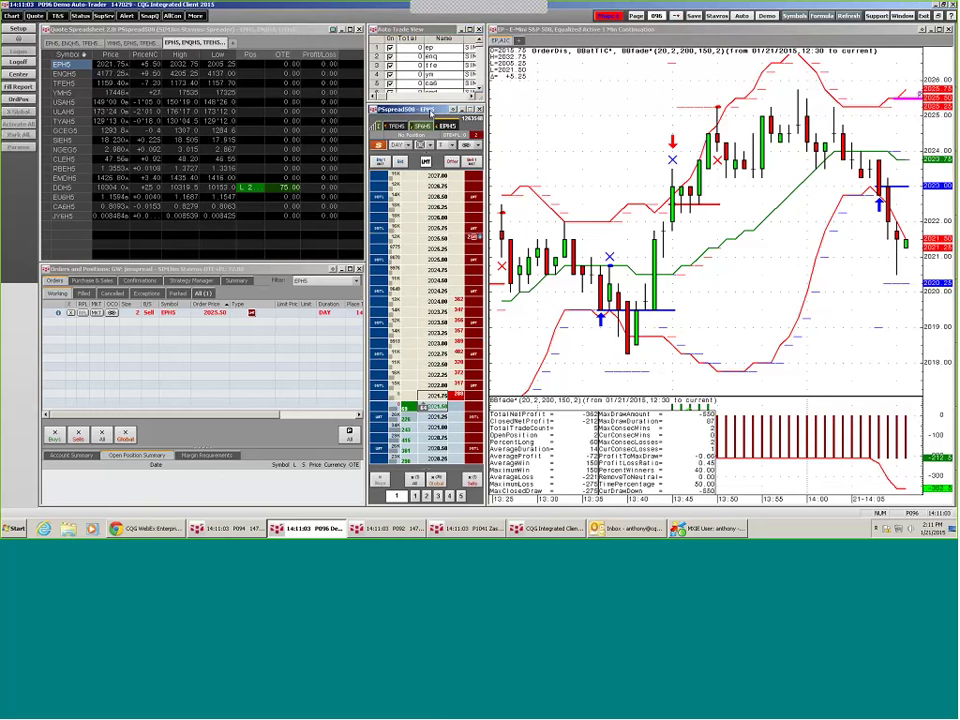
Examine DDH5's fill marker and working exit orders on its chart and price ladder.
click(63, 189)
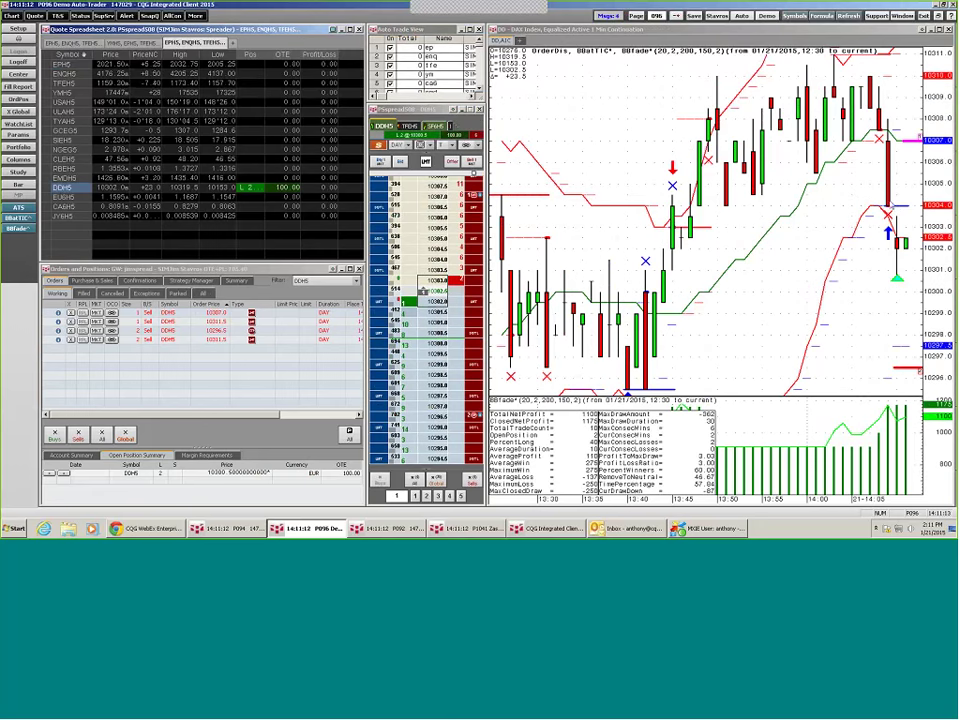
mouse_move(896, 282)
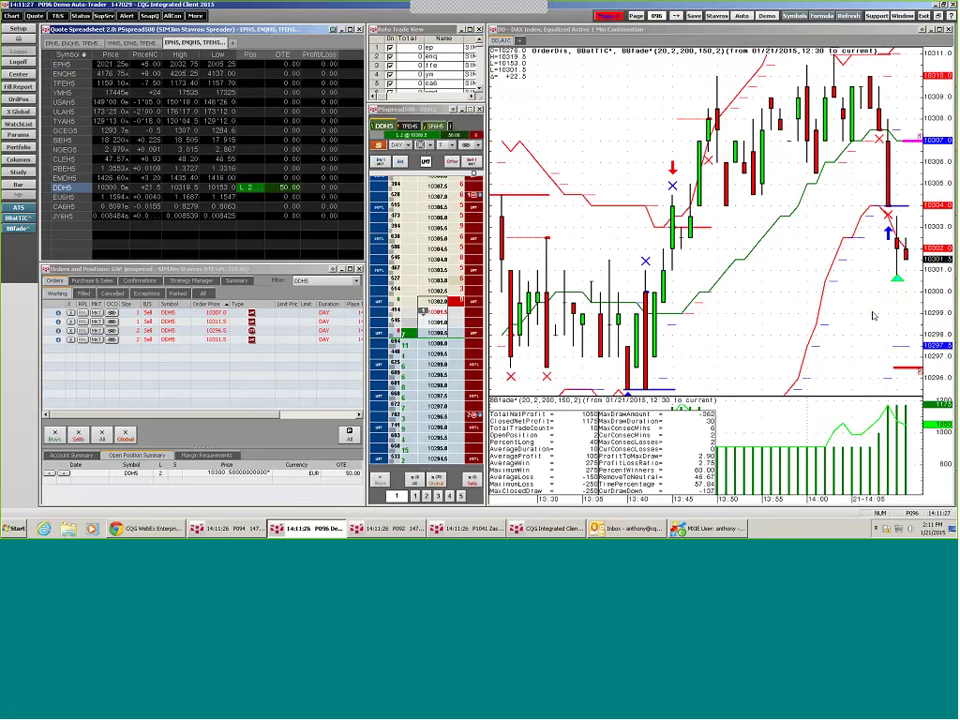
drag(872, 316, 815, 293)
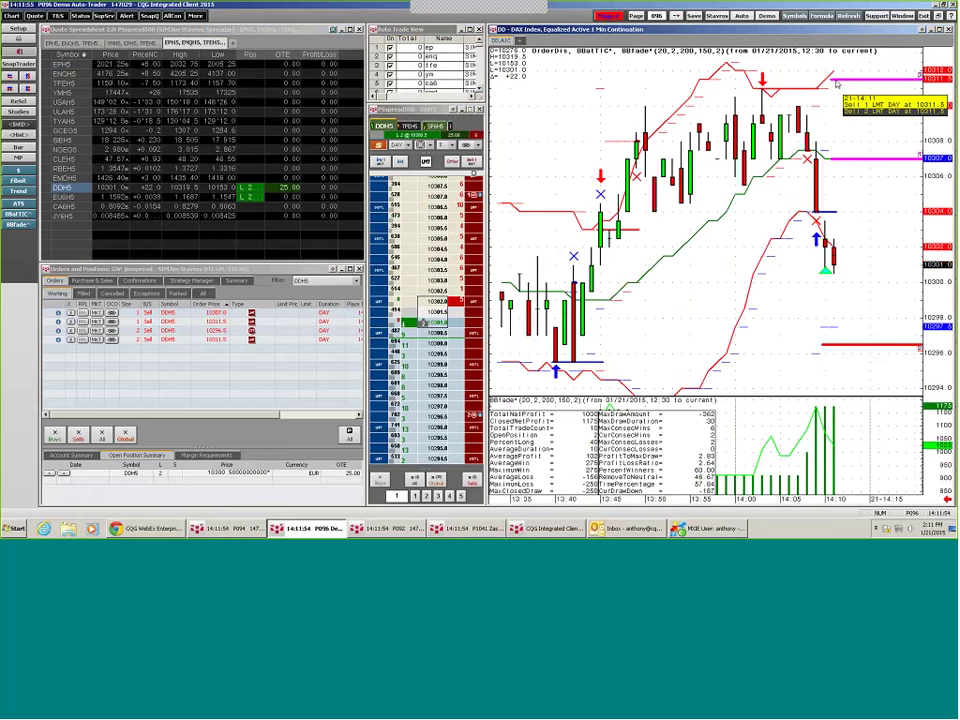
click(440, 218)
scroll(450, 214, up, 3)
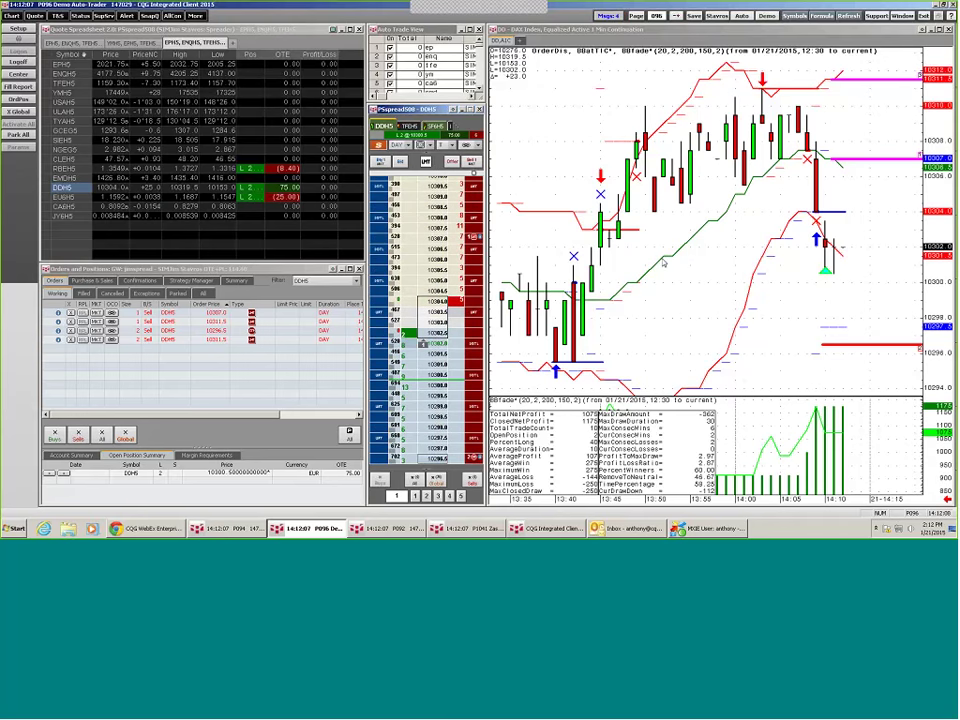
Inspect the charts, positions and working orders of RBEH5, EU6H5 and EPH5 in turn.
mouse_move(667, 262)
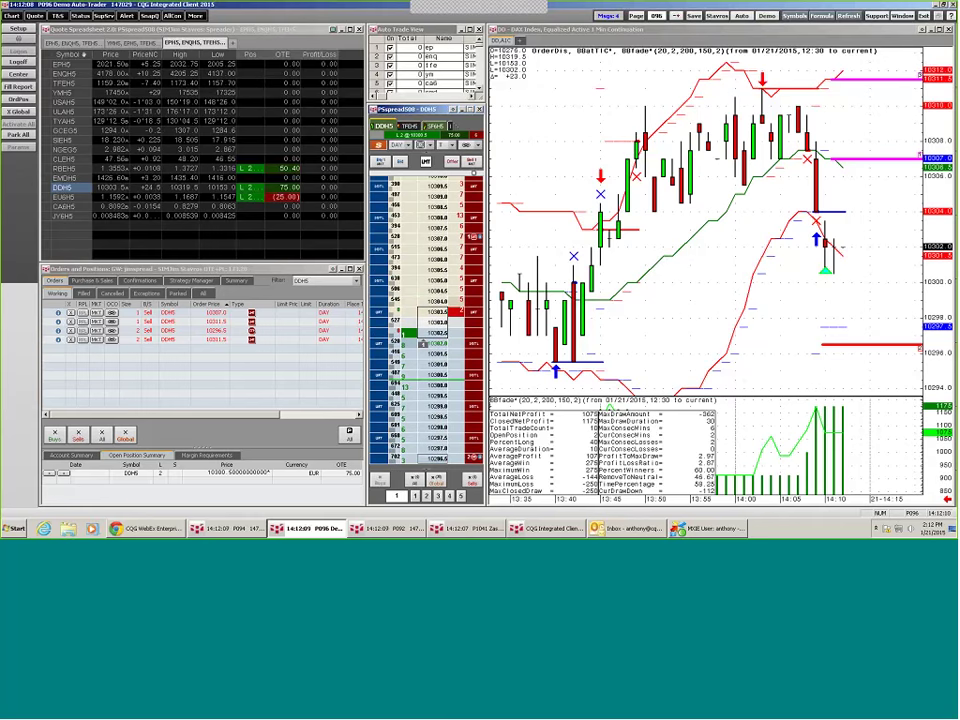
click(64, 169)
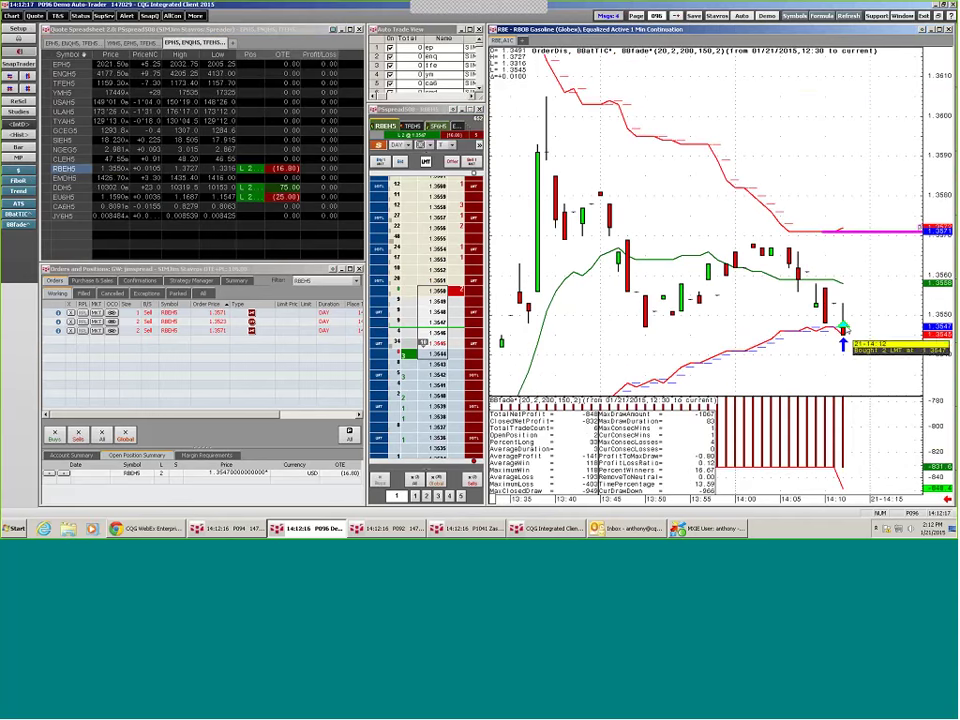
click(66, 197)
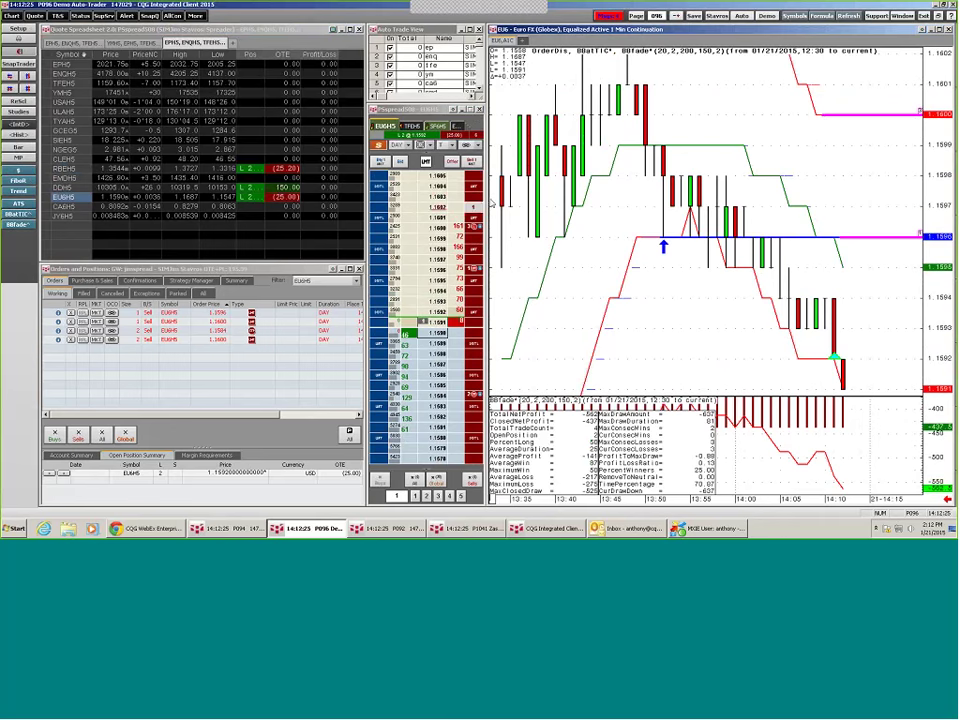
click(65, 64)
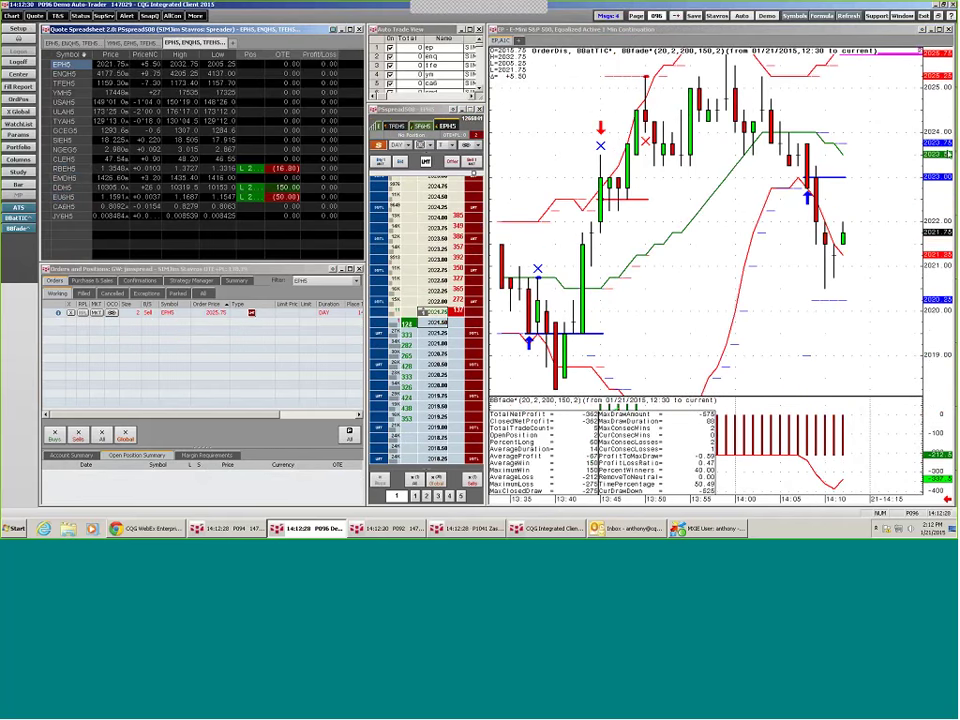
Display RBEH5 and add the Auto Trading System study to its candlestick chart.
click(62, 169)
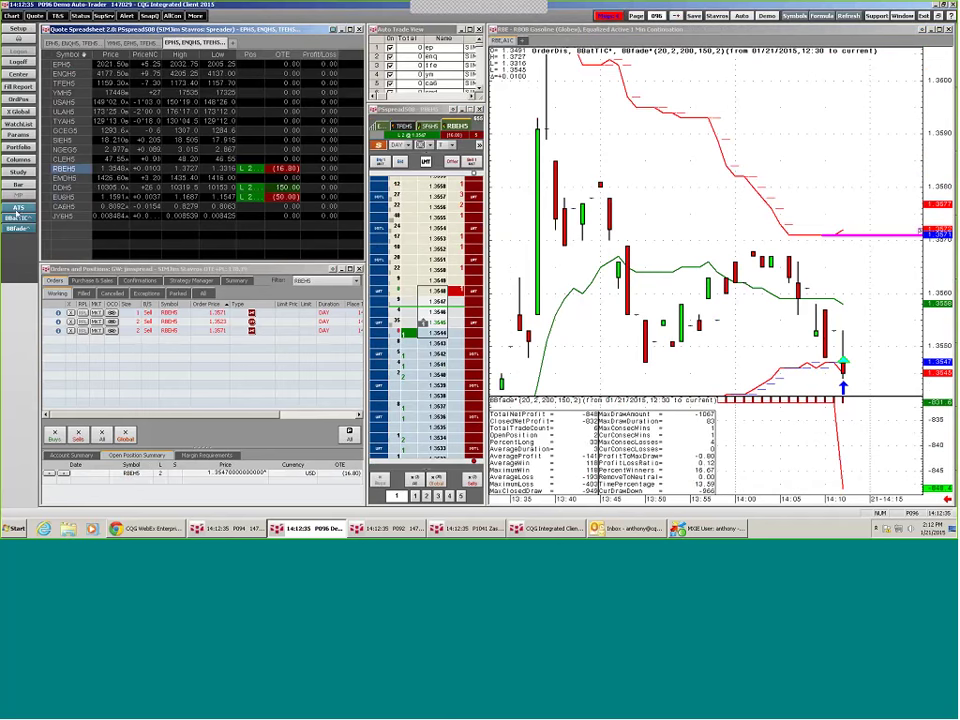
click(18, 208)
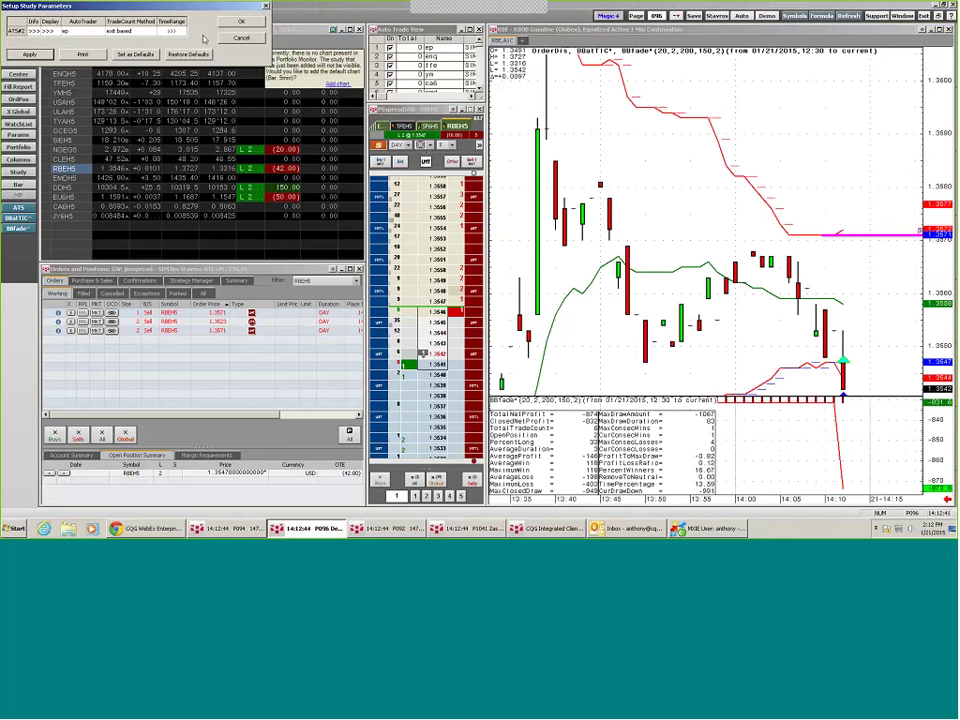
click(237, 38)
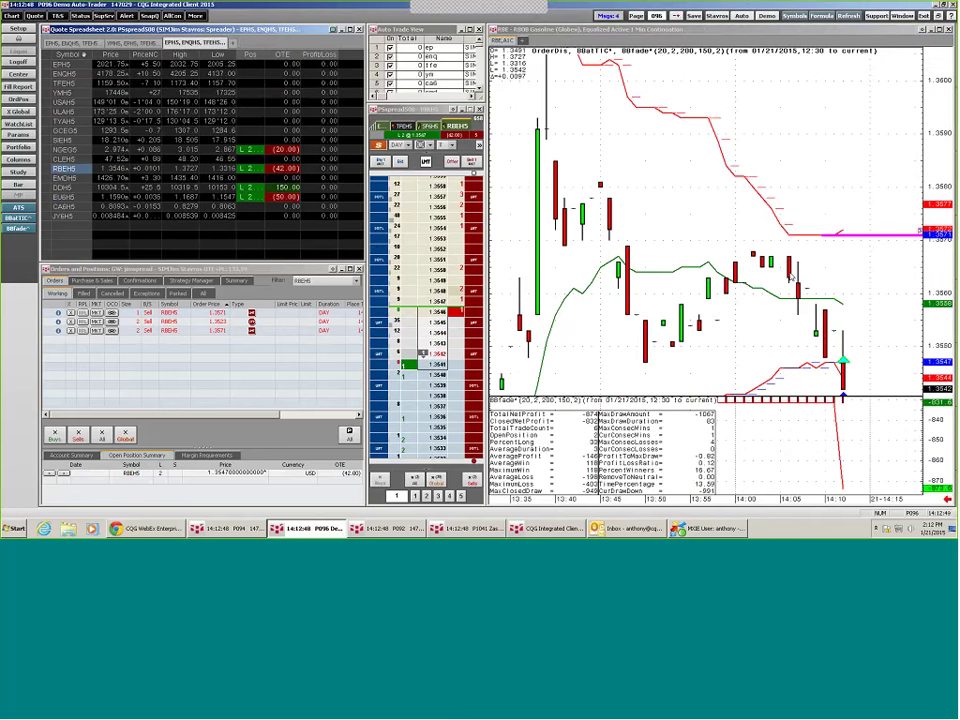
right_click(791, 276)
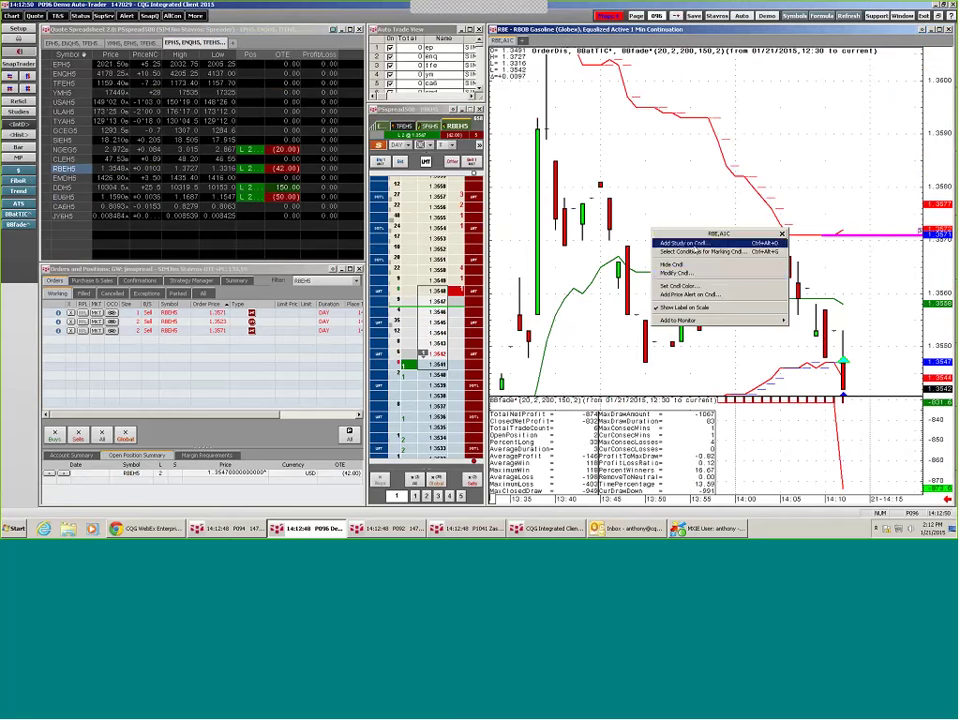
click(692, 243)
click(684, 186)
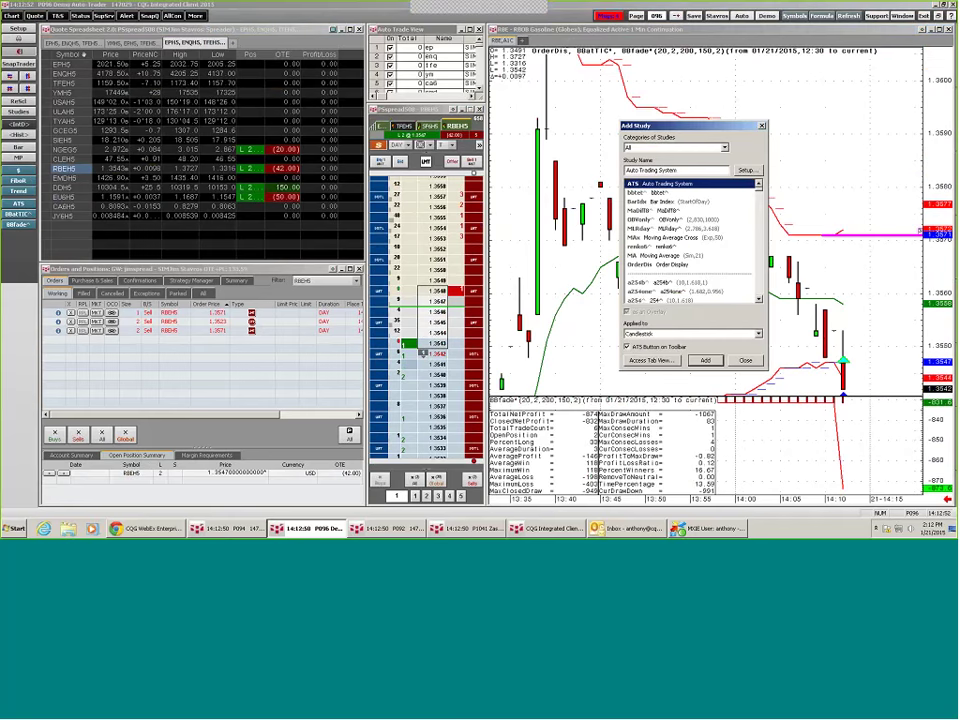
click(705, 360)
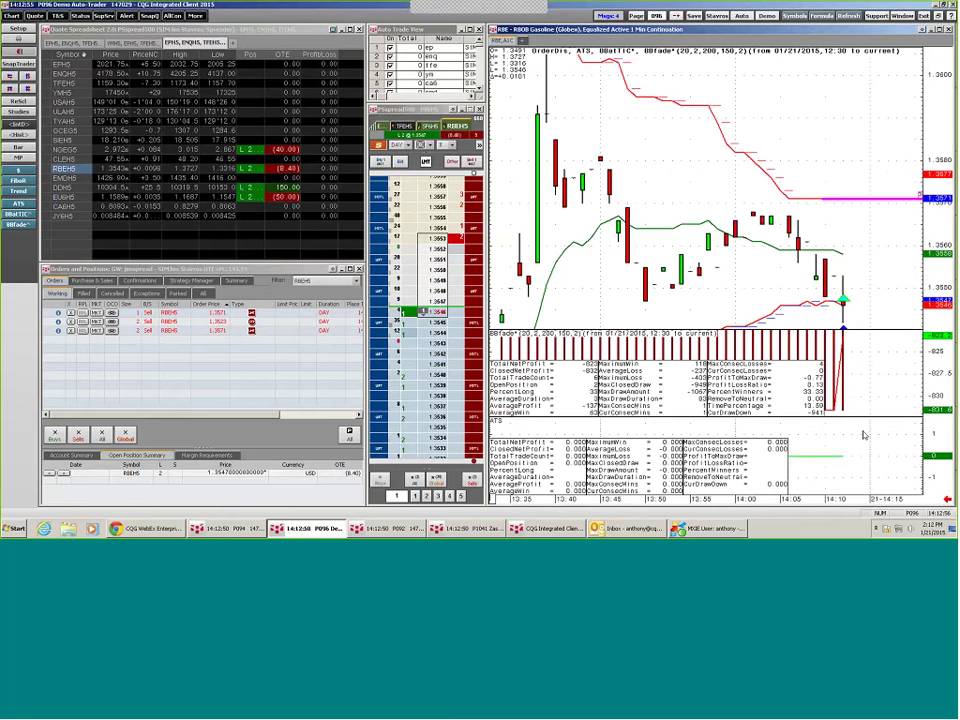
Set the ATS study's AutoTrader parameter to rbe on the RBEH5 chart and confirm the study parameters.
right_click(831, 460)
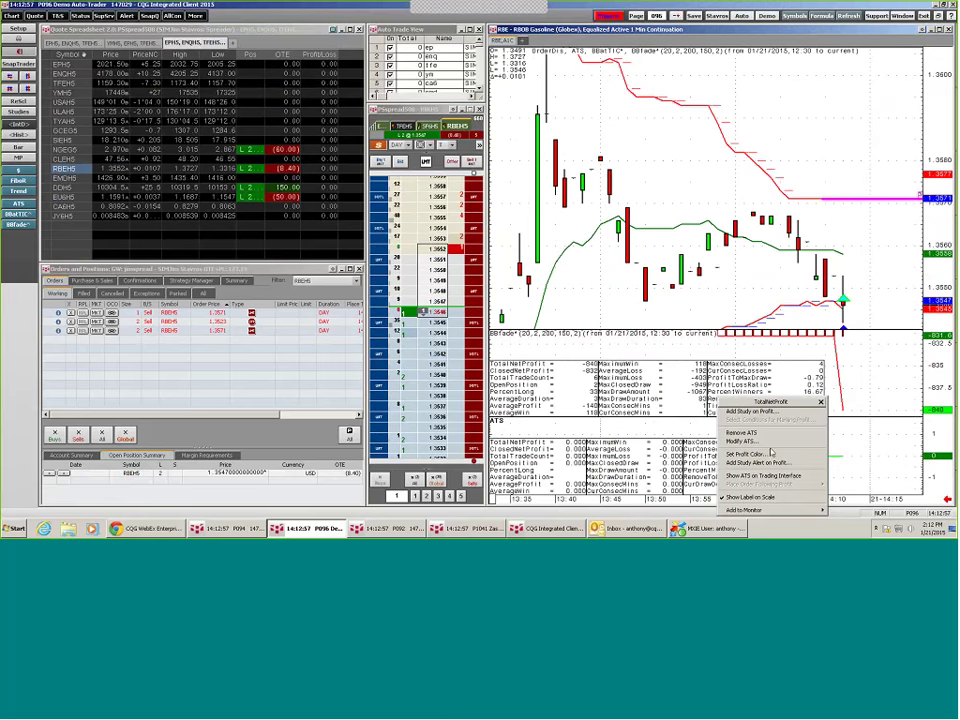
click(745, 441)
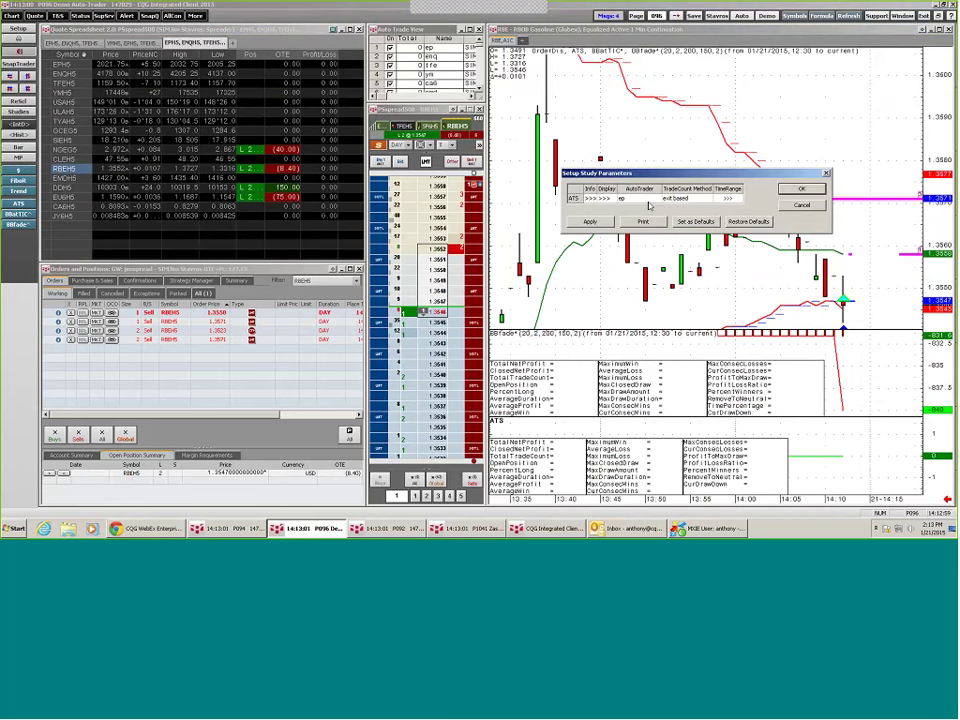
click(656, 200)
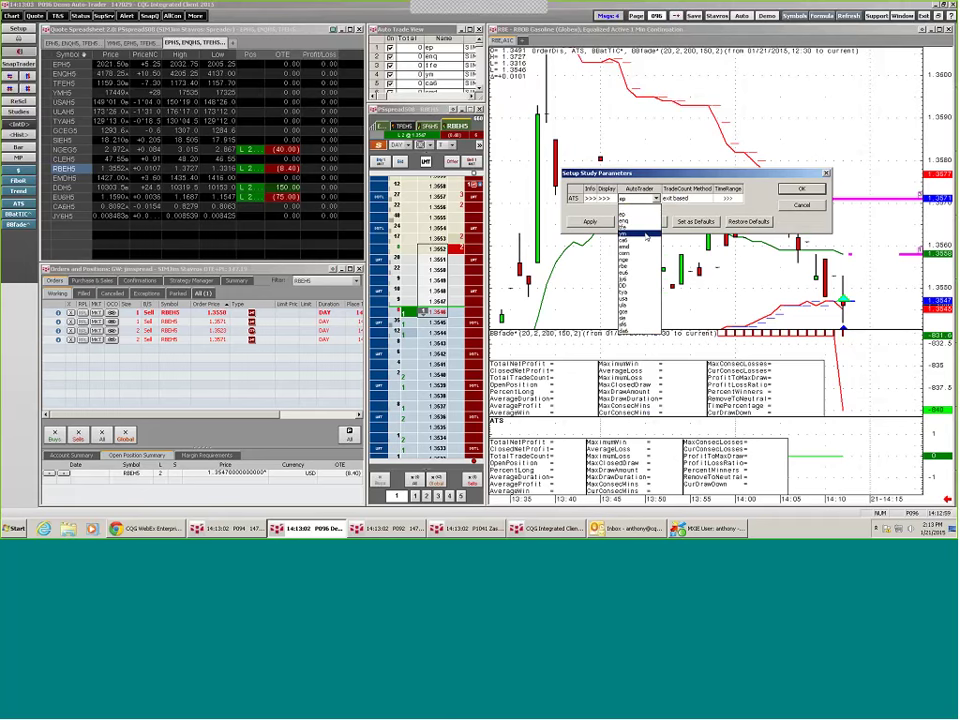
click(641, 272)
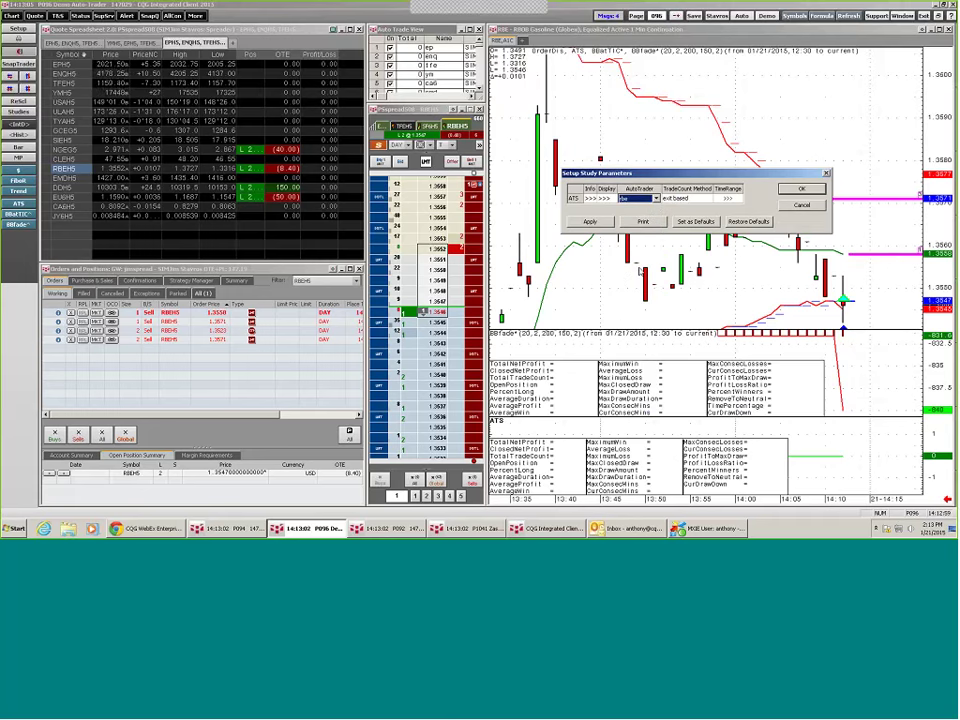
click(592, 222)
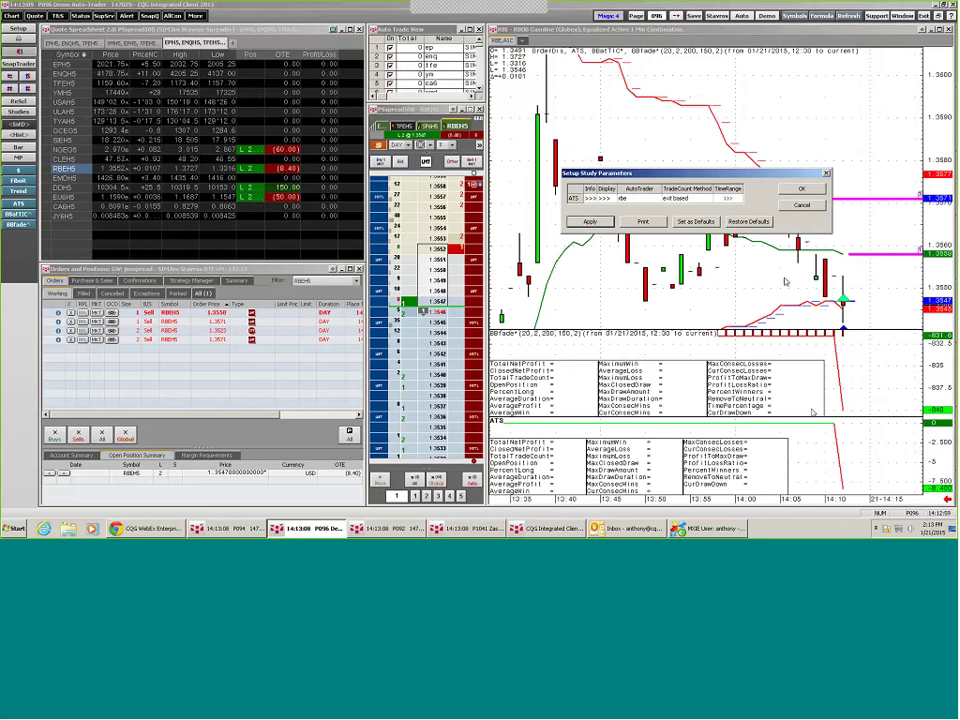
click(806, 190)
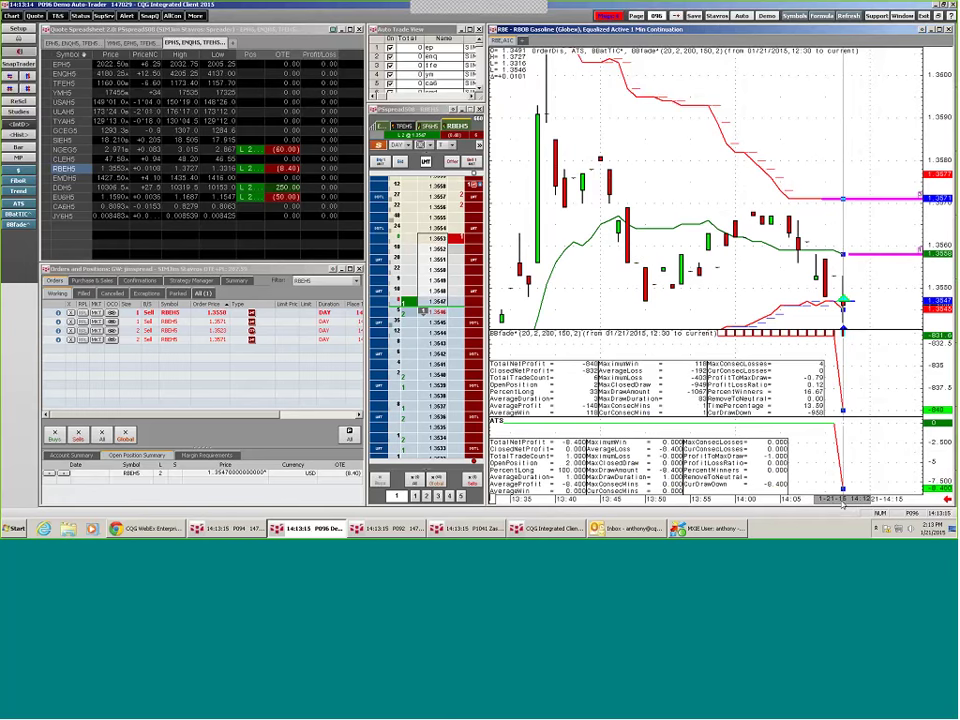
Examine the ATS study's profit curve and performance figures on the RBEH5 chart.
right_click(842, 505)
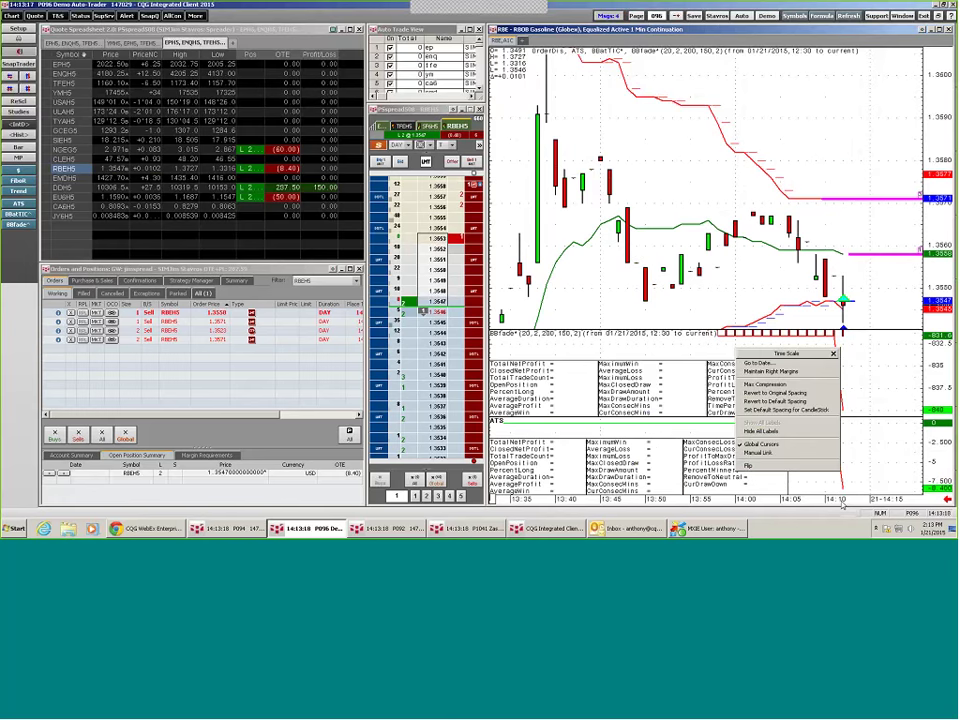
key(Escape)
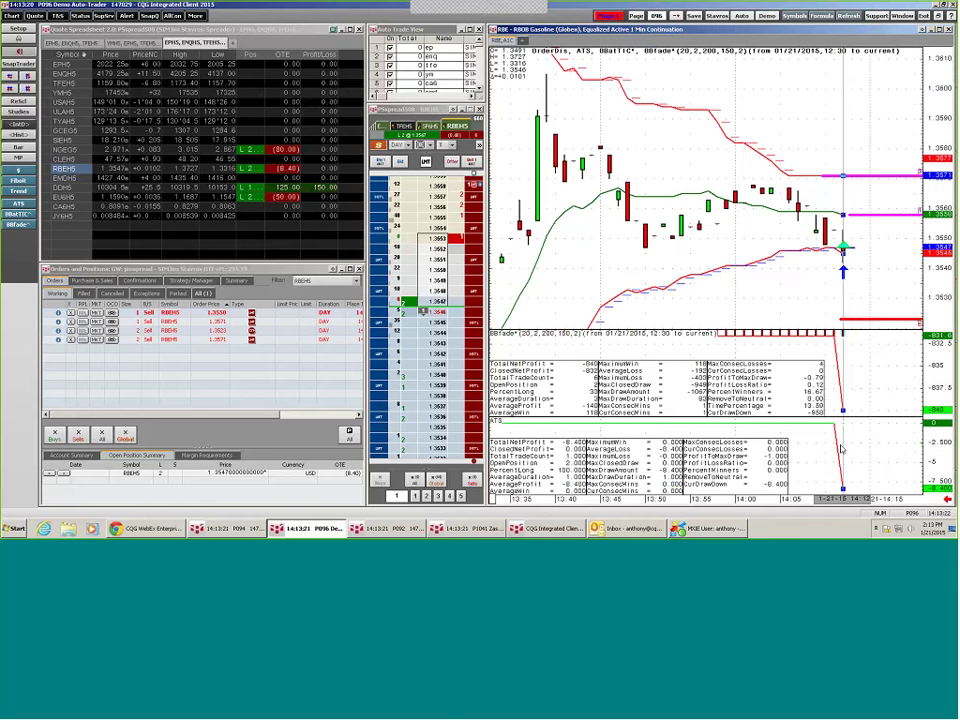
mouse_move(841, 451)
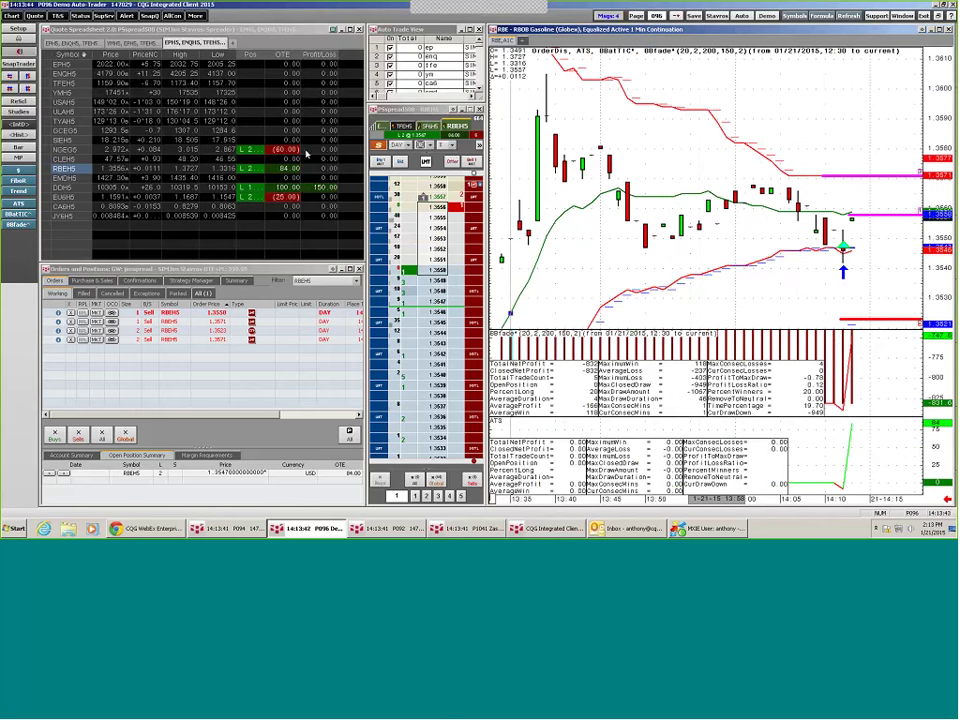
Display DDH5 and inspect its trade markers and filled orders, including their fill times and order IDs.
click(76, 189)
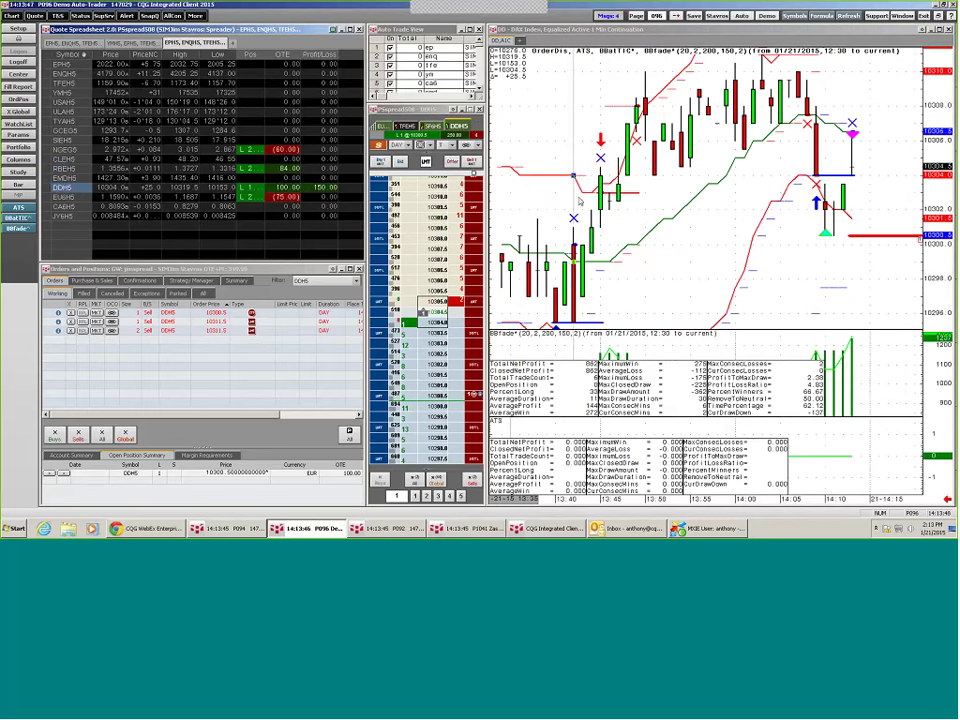
mouse_move(824, 236)
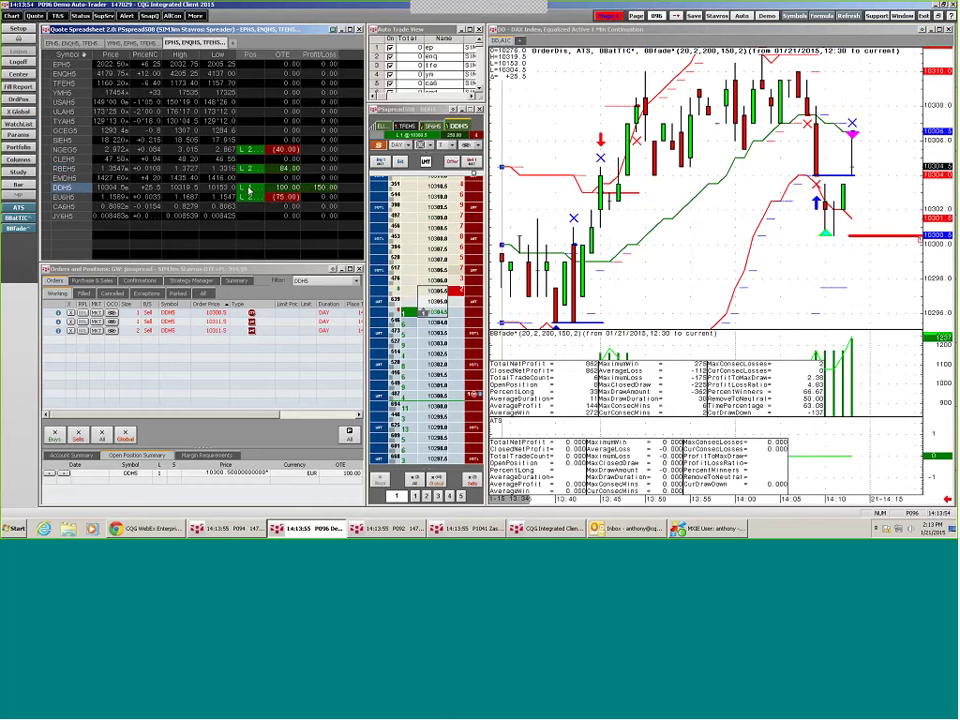
click(84, 292)
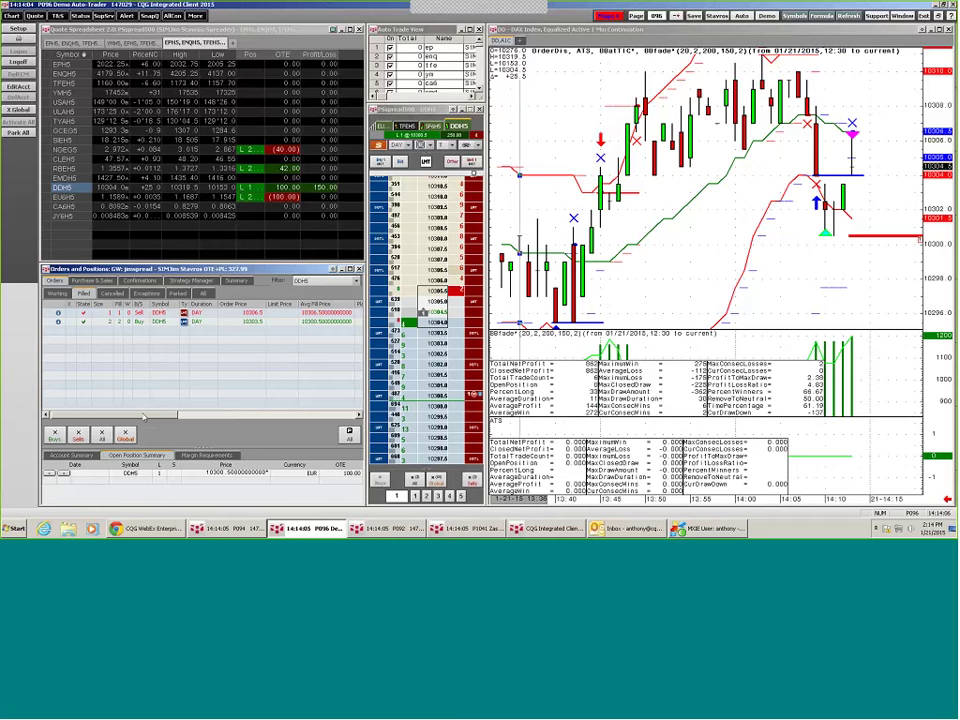
drag(143, 416, 237, 412)
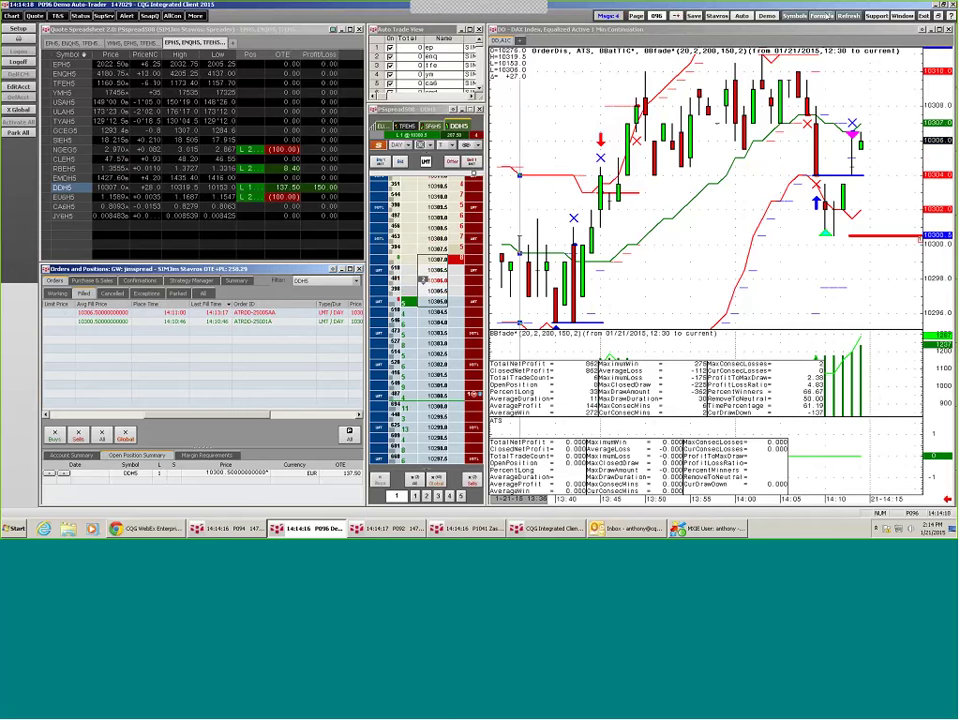
Inspect the Buy entry signal and the exits of the BBfade trade system in the Formula Builder, and close it.
double_click(531, 86)
drag(531, 86, 751, 104)
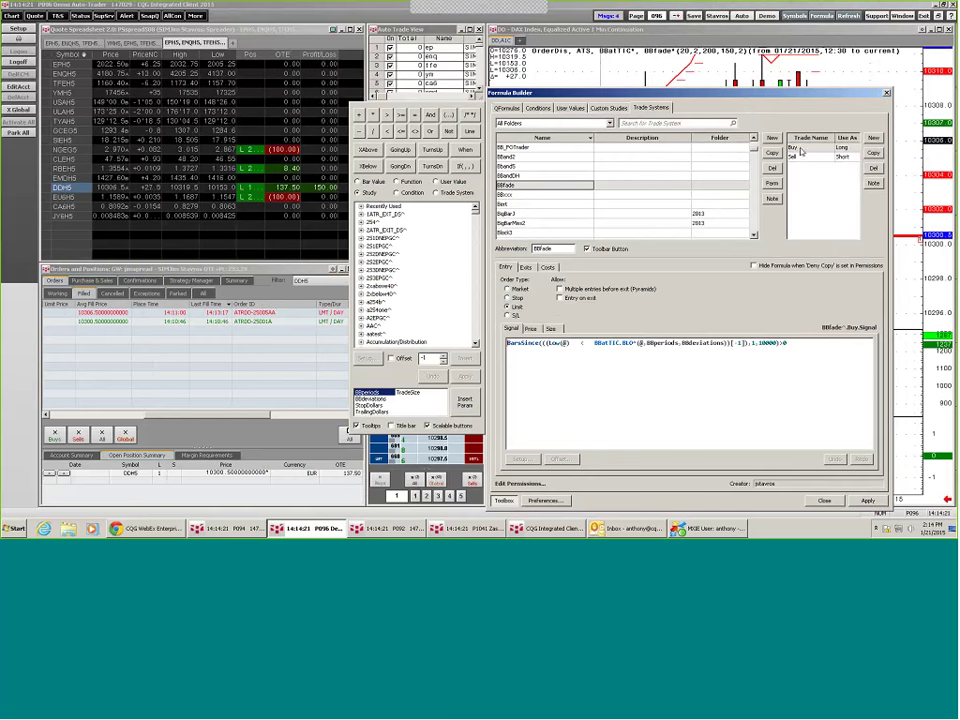
click(525, 267)
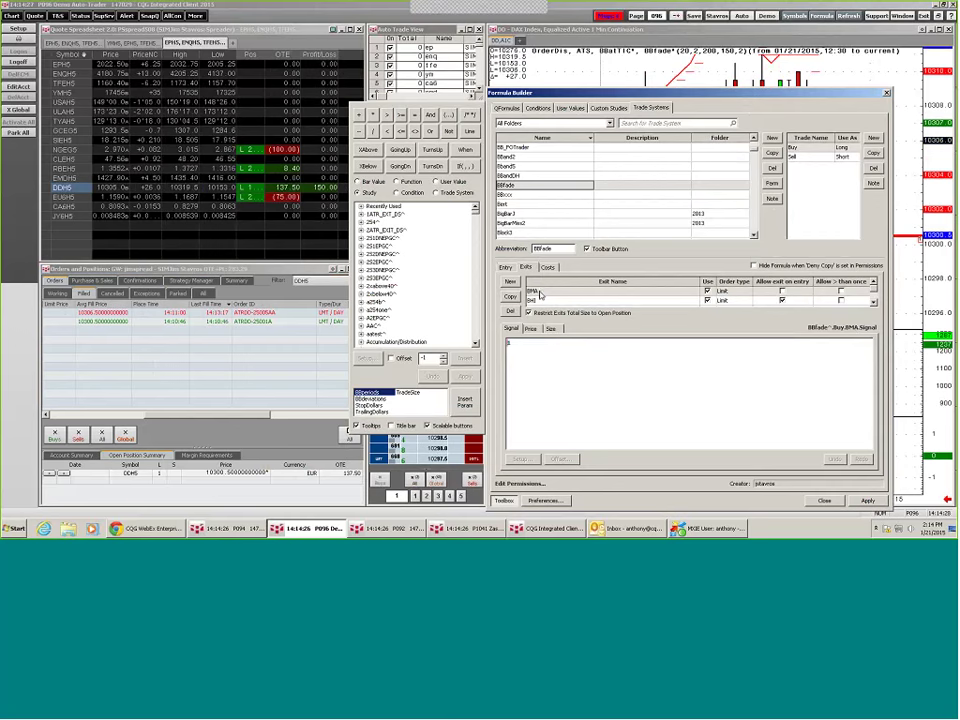
click(540, 301)
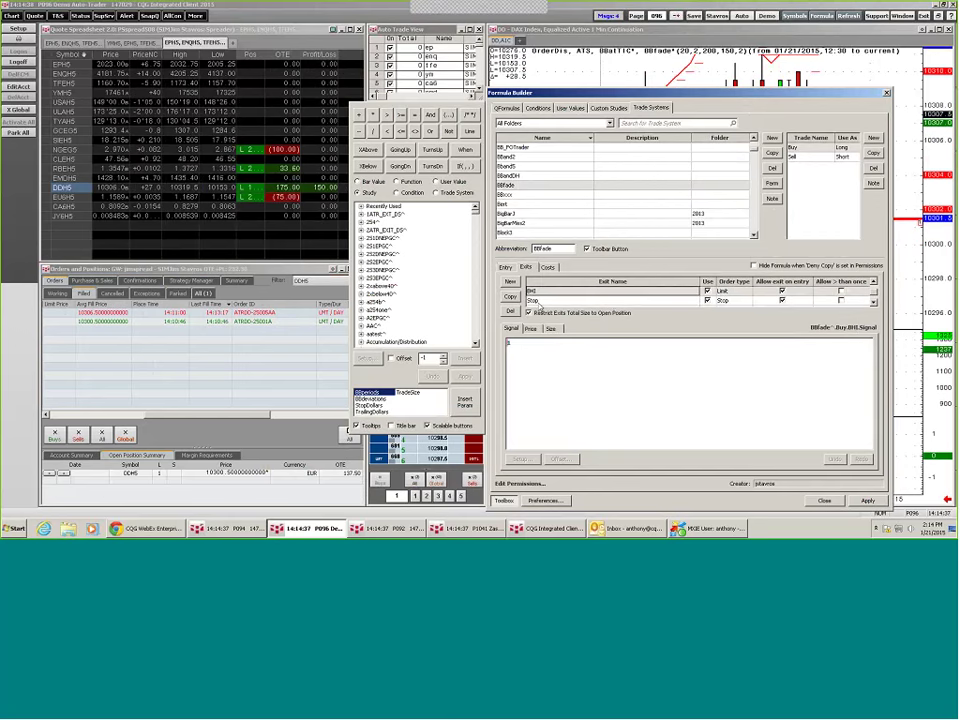
click(540, 305)
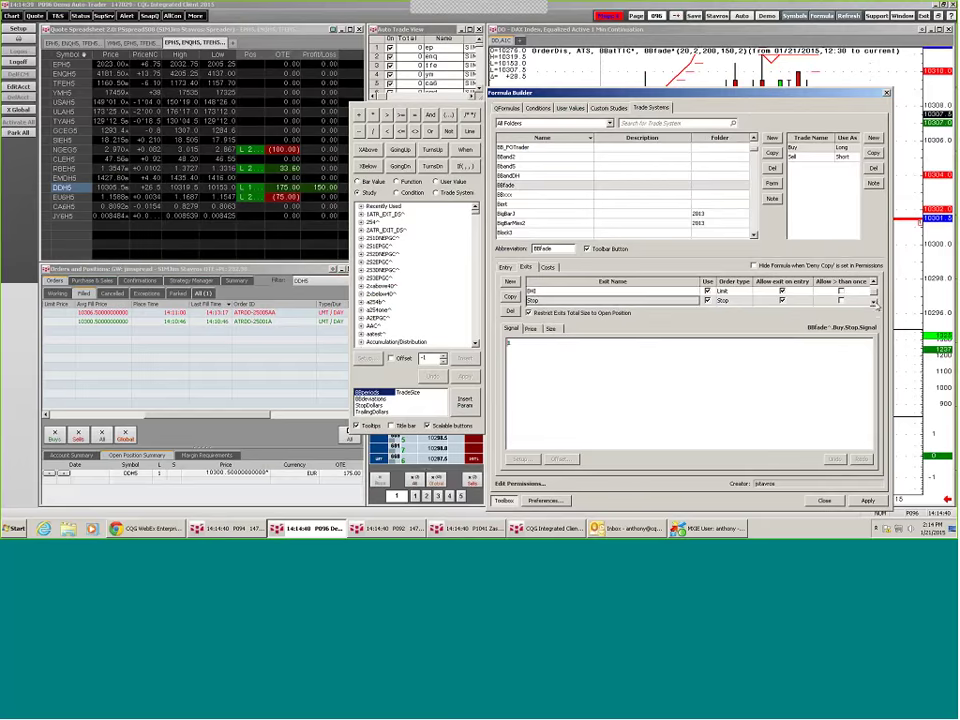
click(574, 305)
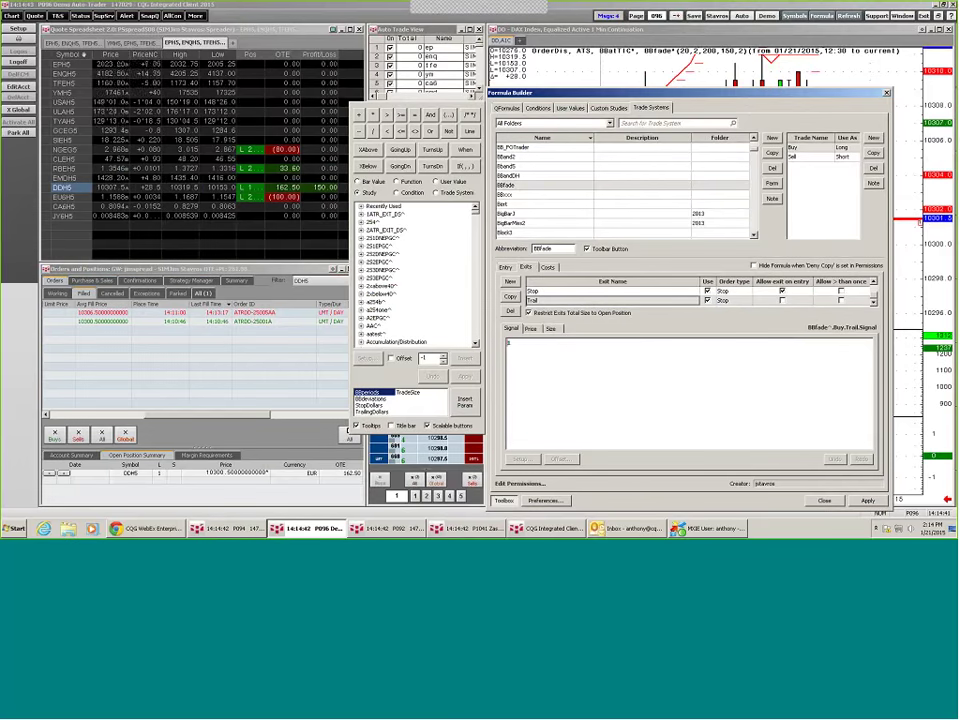
click(824, 500)
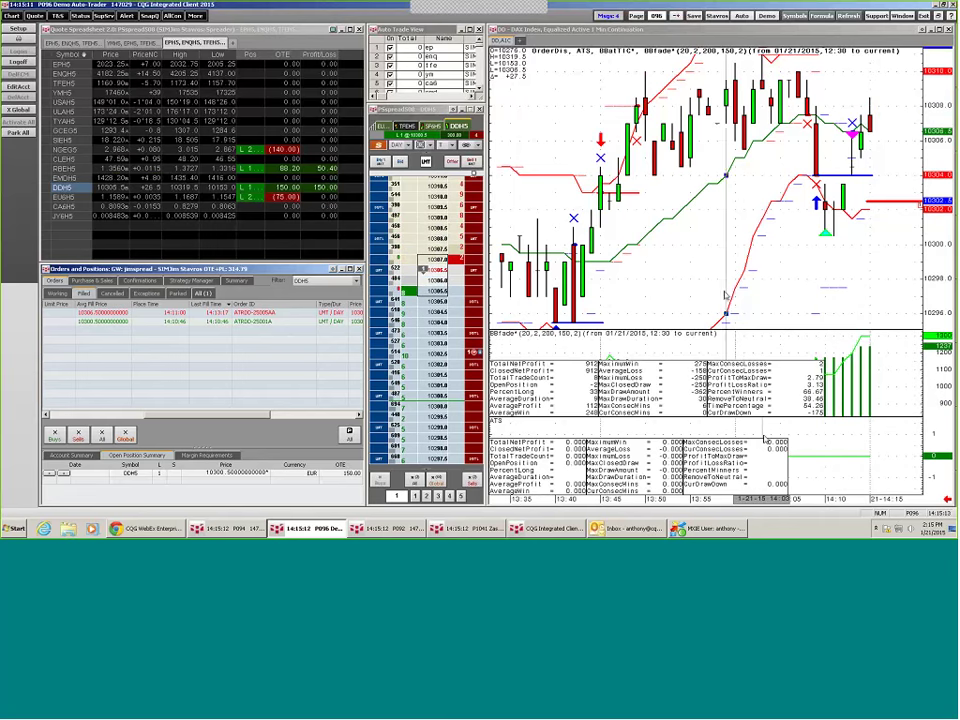
click(604, 30)
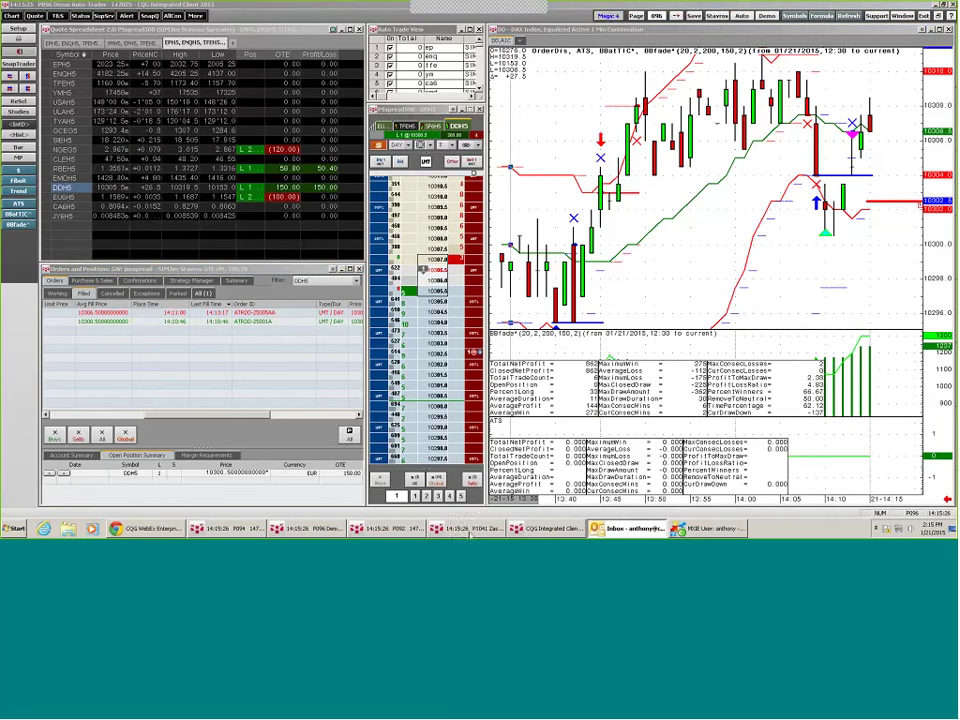
click(130, 530)
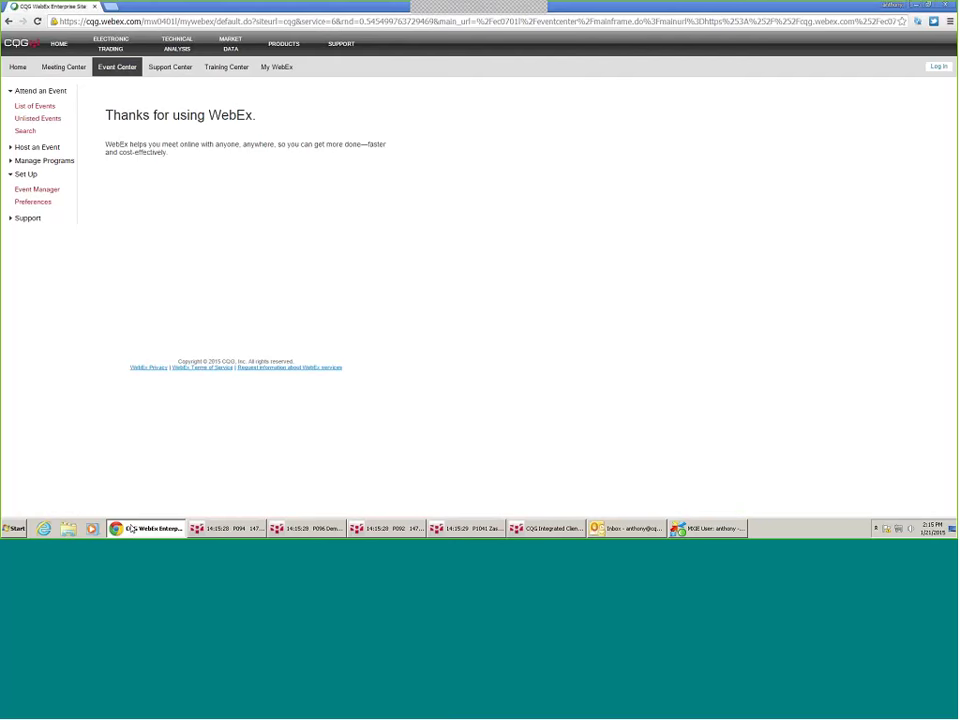
click(916, 6)
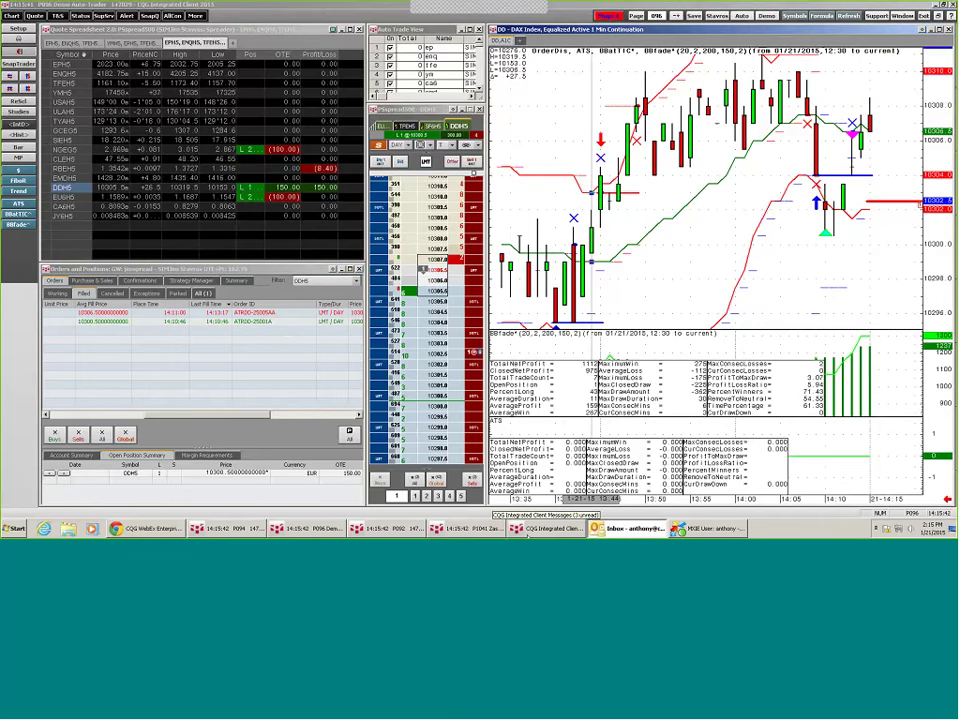
click(150, 529)
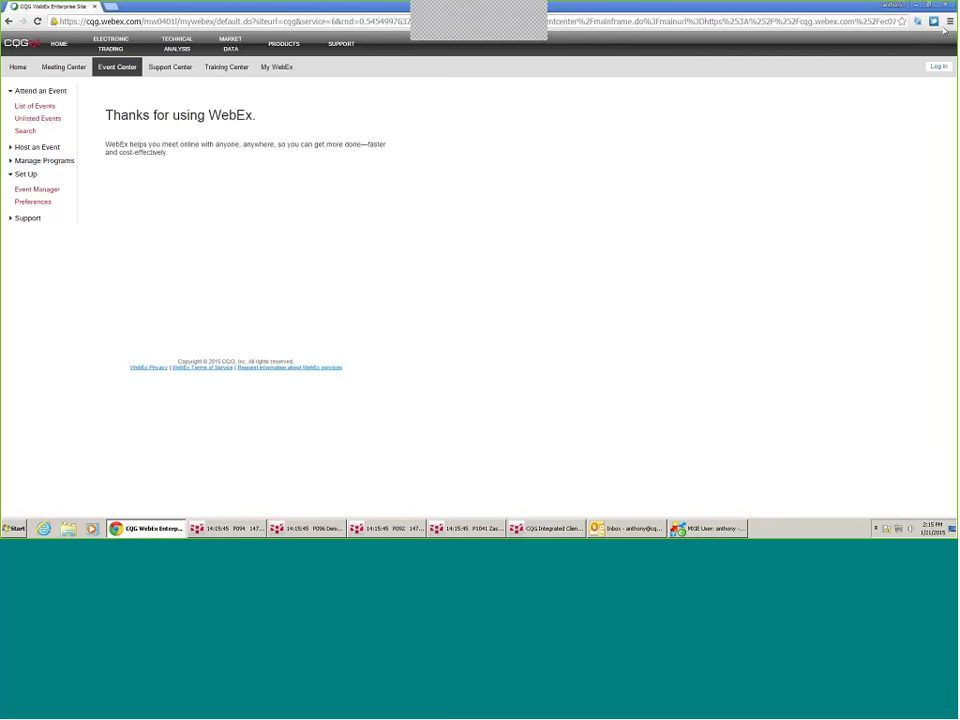
click(914, 7)
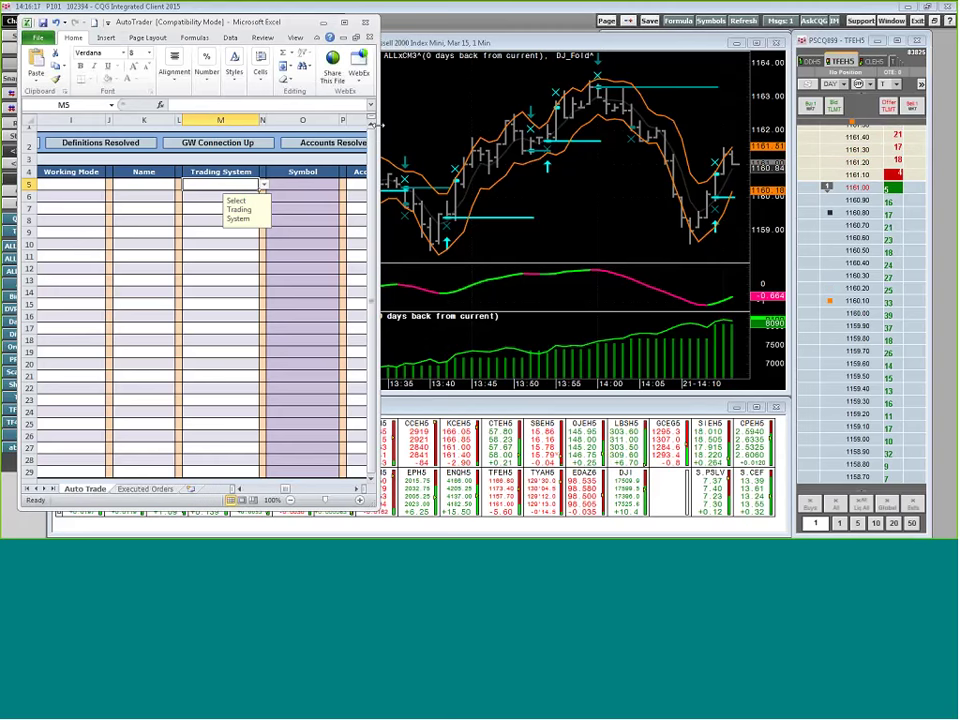
Examine the ALLxCM3 trade signals, bands and lower studies on the Russell 2000 Mini chart beside the AutoTrader workbook.
drag(373, 125, 395, 126)
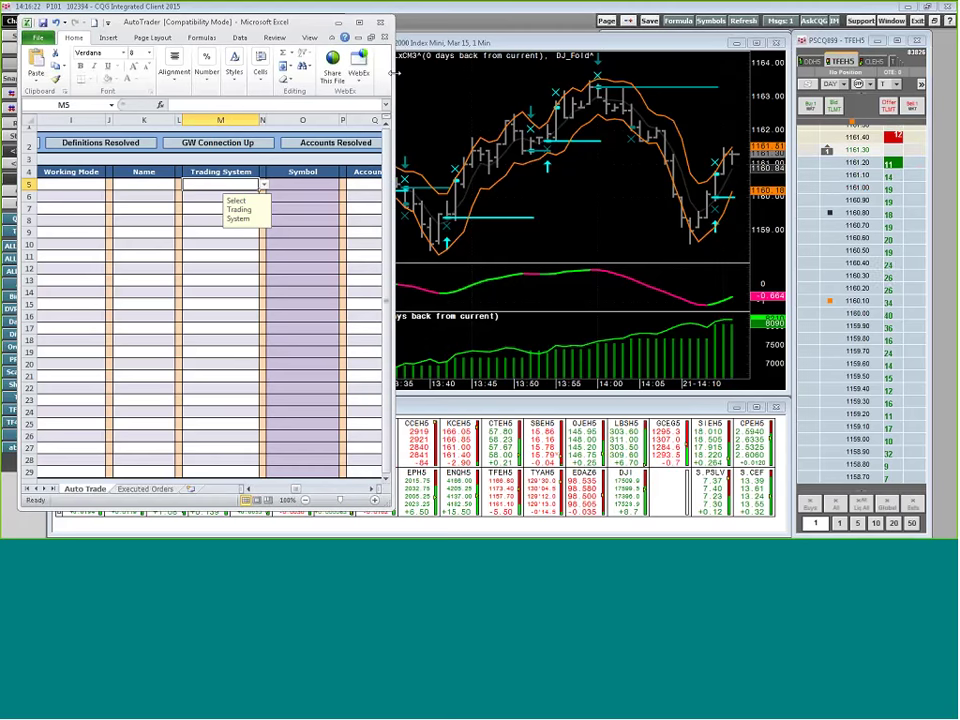
drag(402, 78, 383, 78)
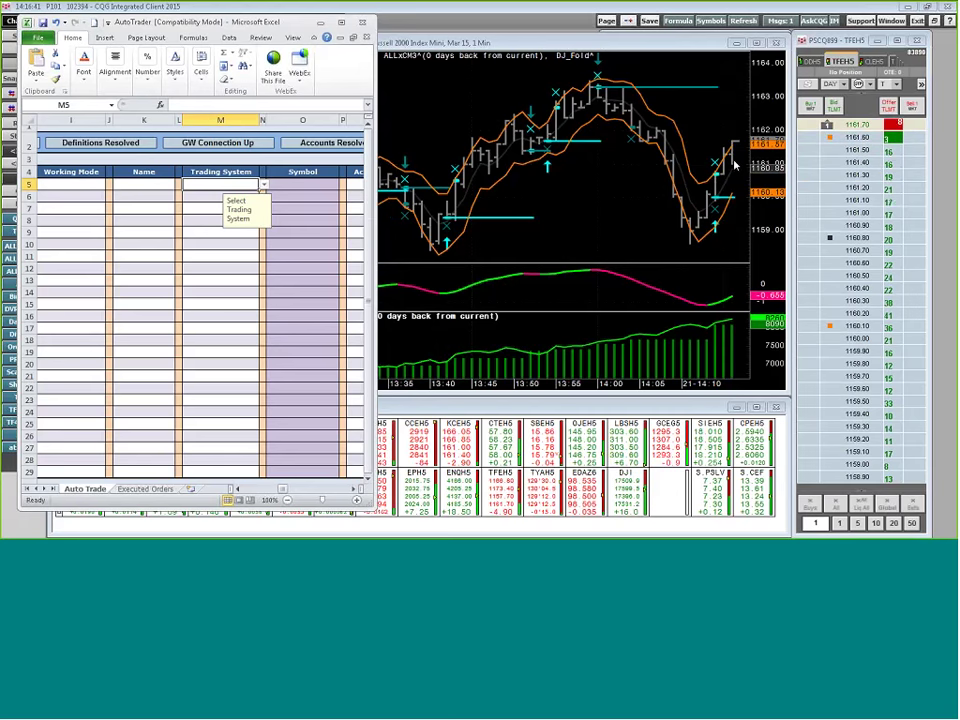
mouse_move(731, 176)
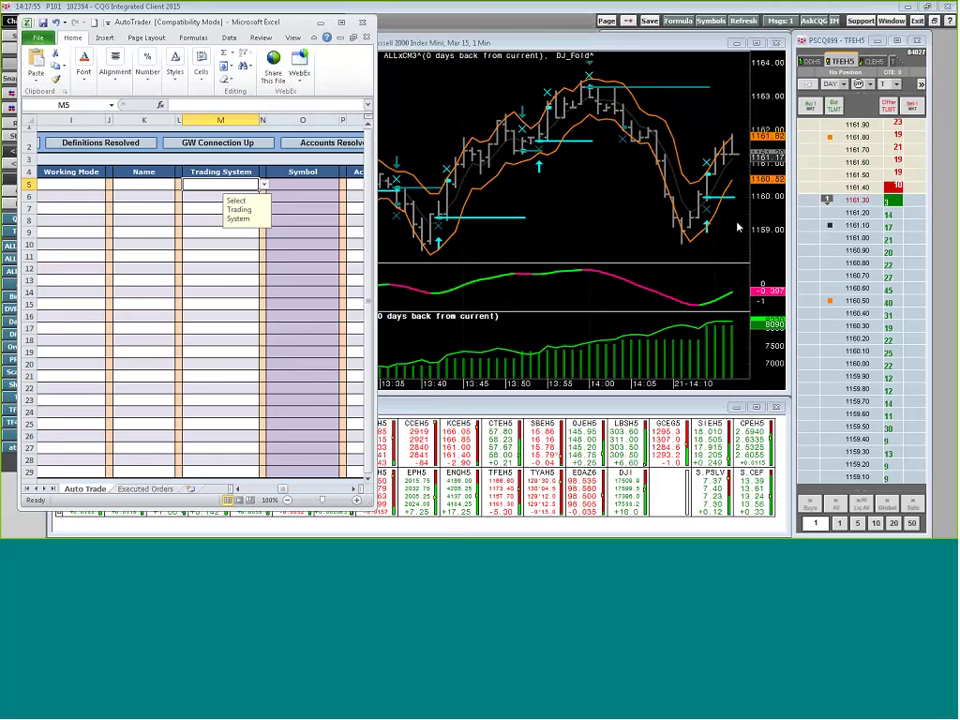
mouse_move(713, 203)
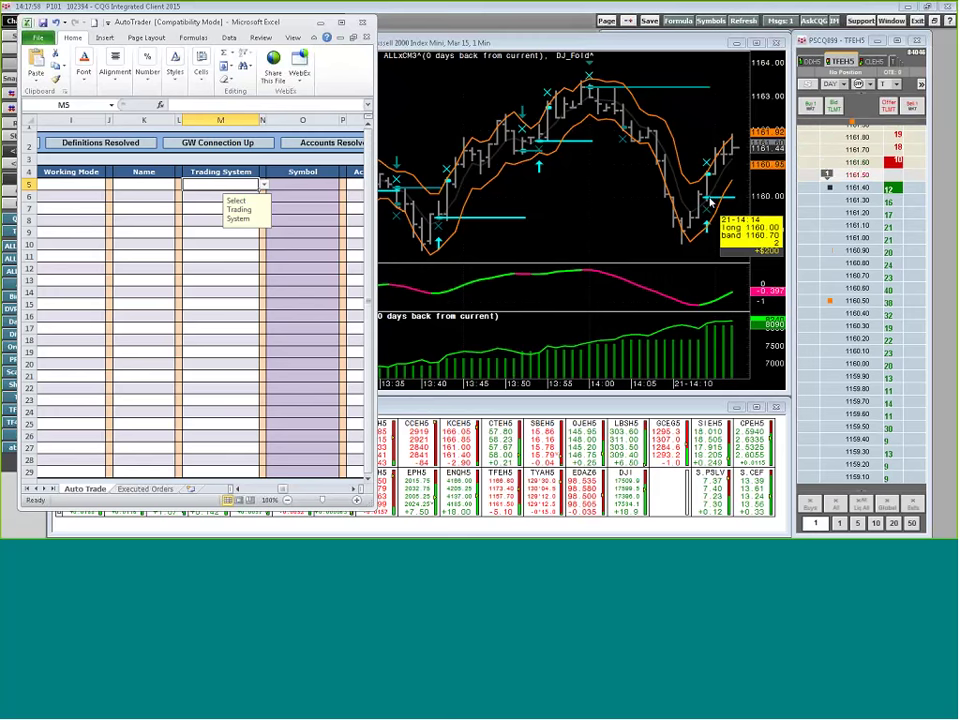
mouse_move(735, 148)
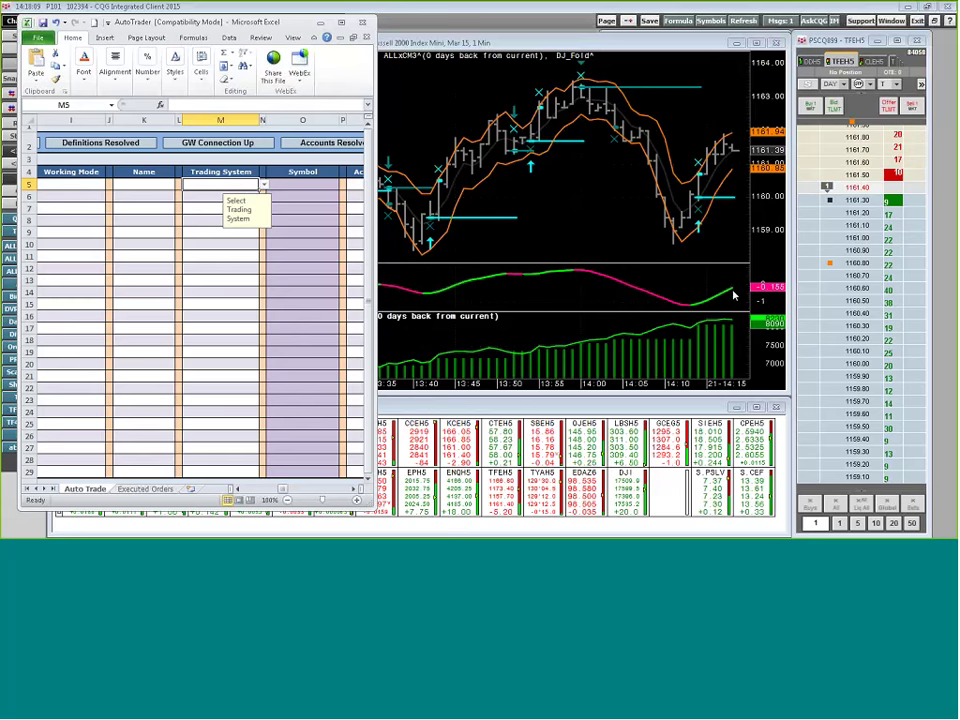
mouse_move(733, 293)
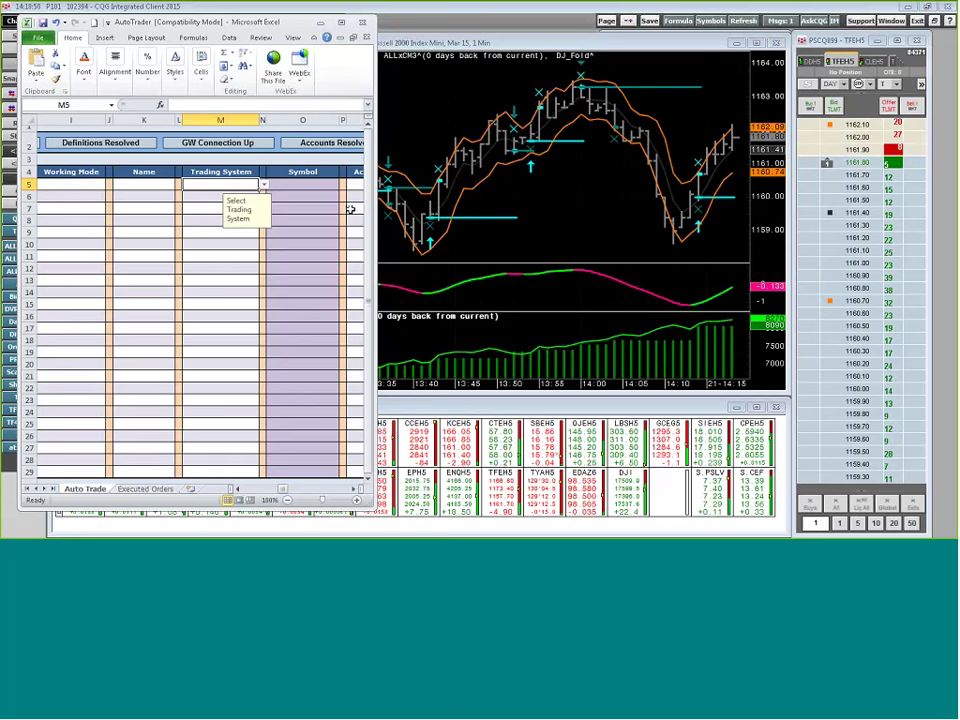
Widen the AutoTrader workbook to show its setup columns and choose ALLxCM3 as the trading system in row 5.
drag(377, 160, 703, 160)
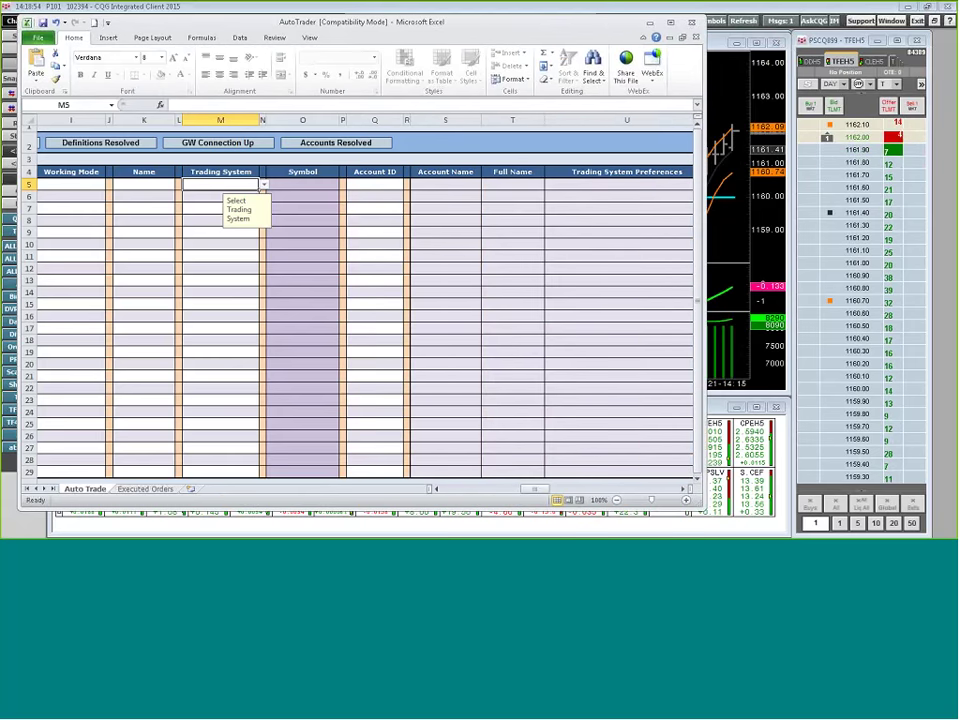
drag(537, 490, 495, 490)
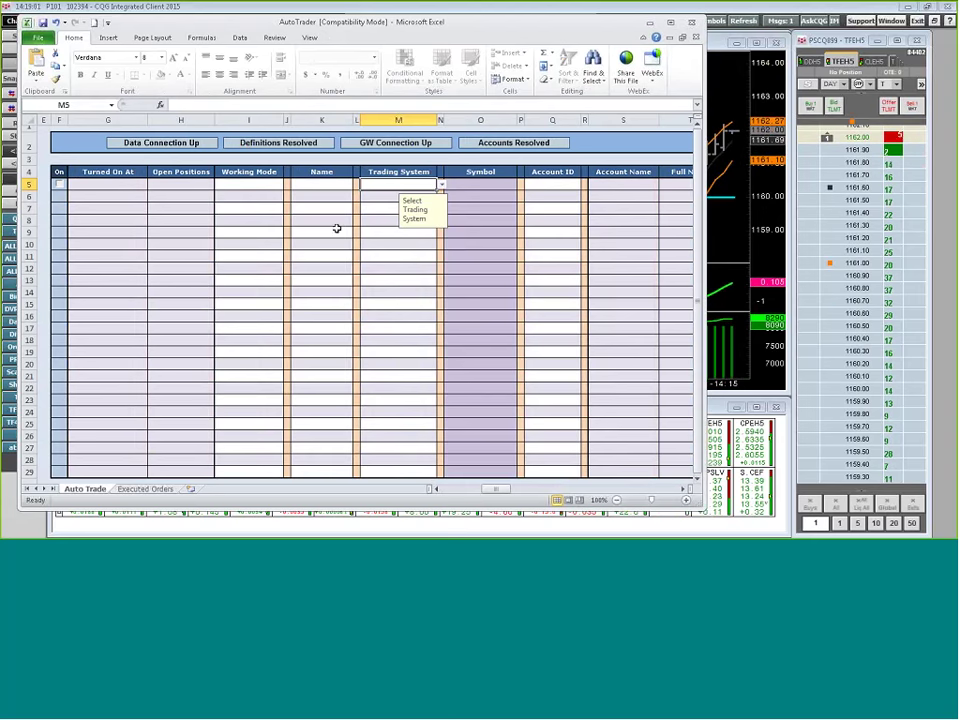
click(442, 188)
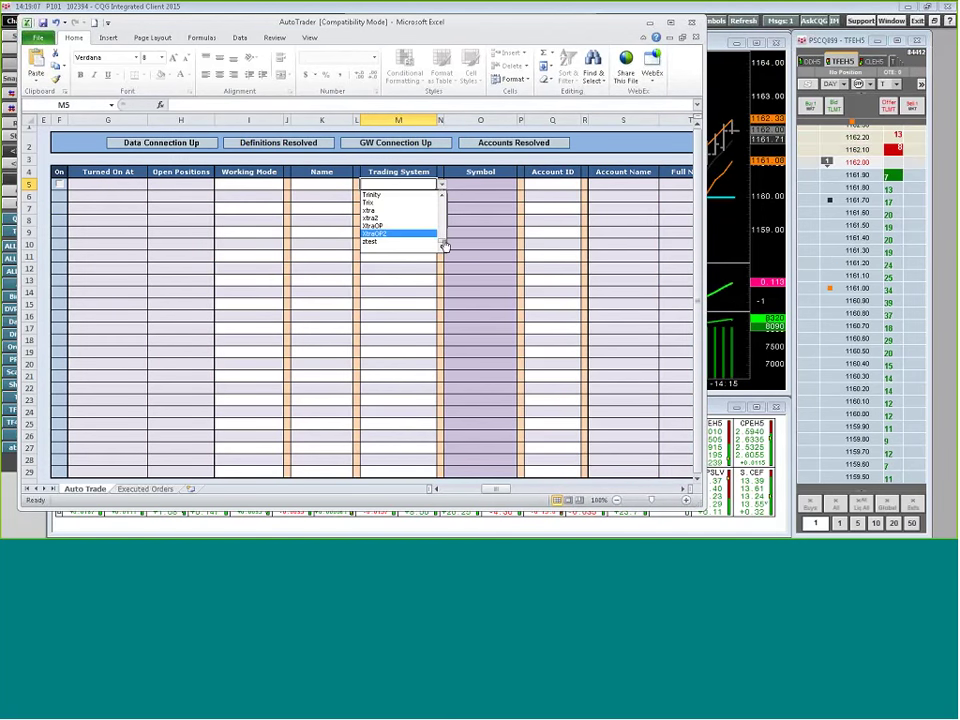
drag(441, 242, 442, 207)
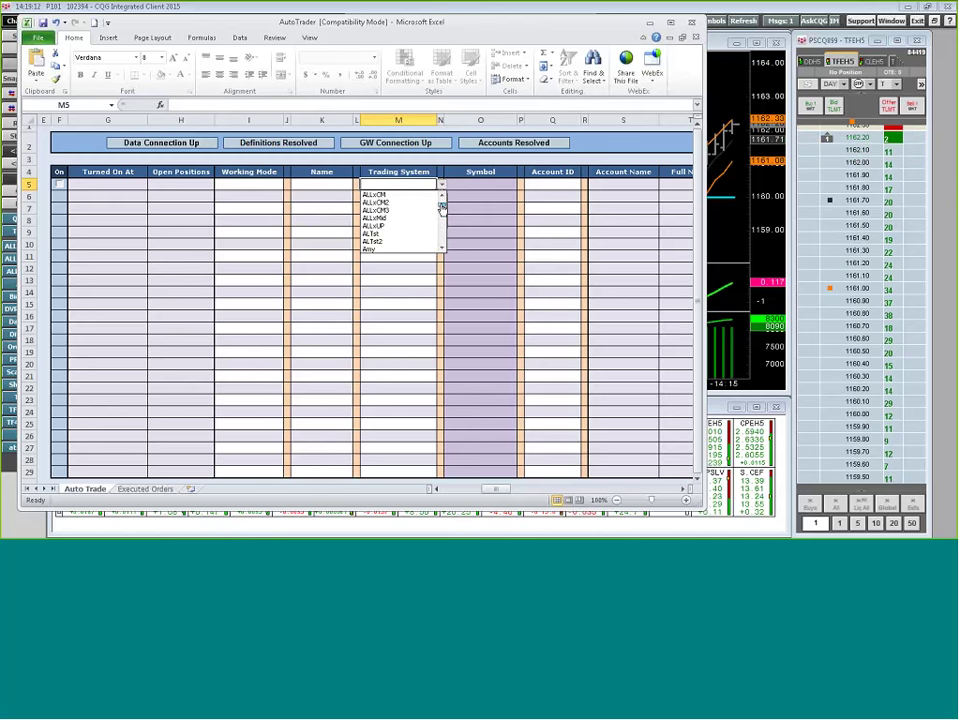
click(383, 212)
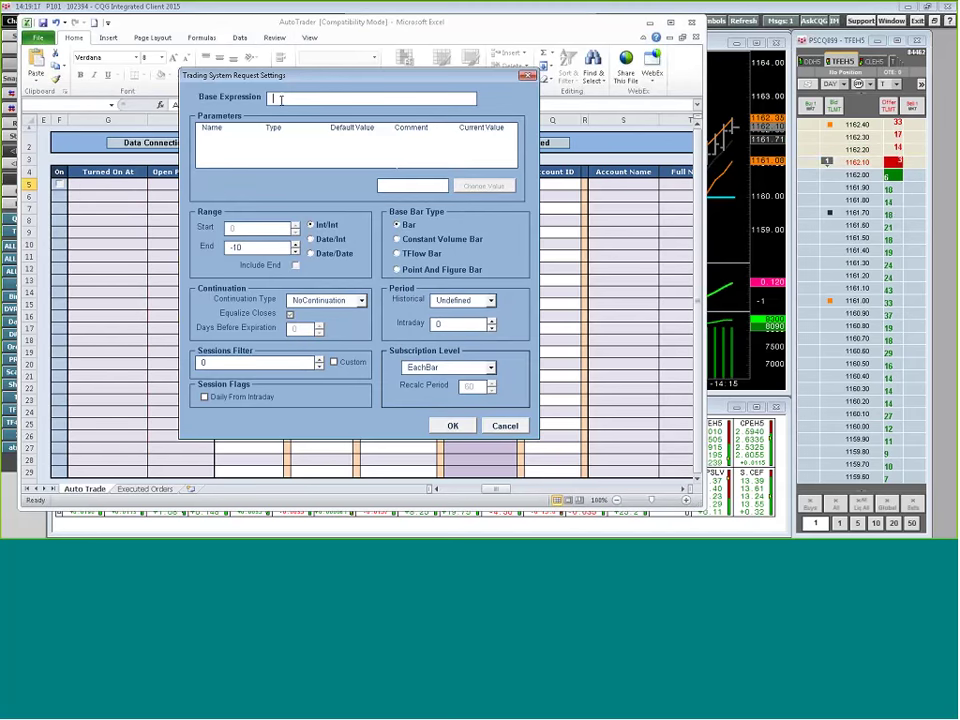
Set the trading system request's base expression to TFE and its range end to -1000.
text(tfeh)
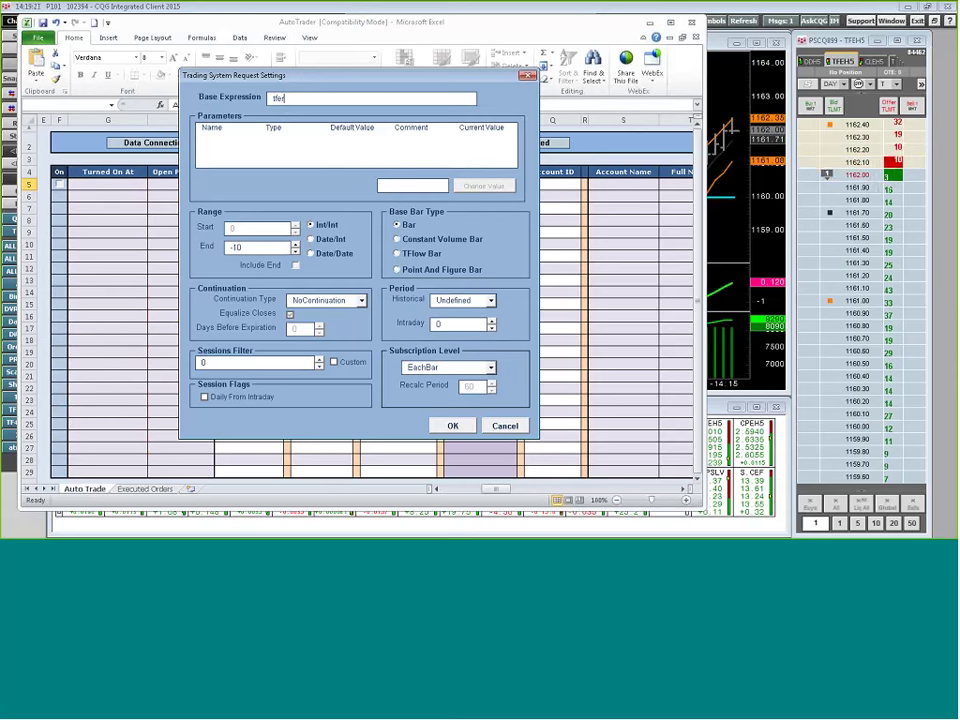
key(BackSpace)
key(BackSpace)
key(BackSpace)
key(BackSpace)
text(TFE)
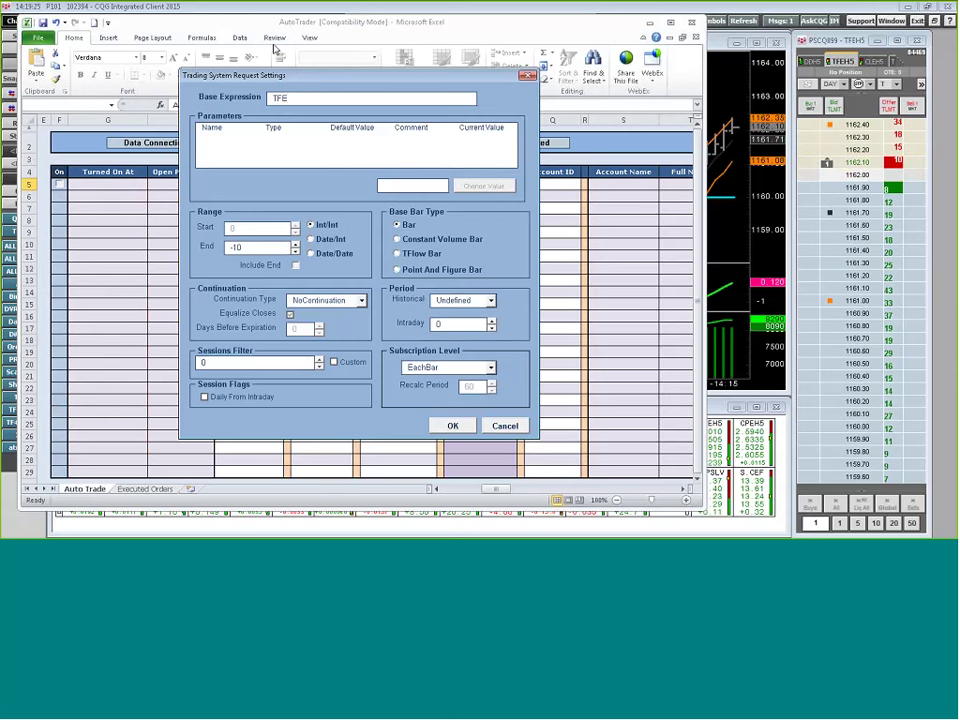
click(272, 248)
text(-1000)
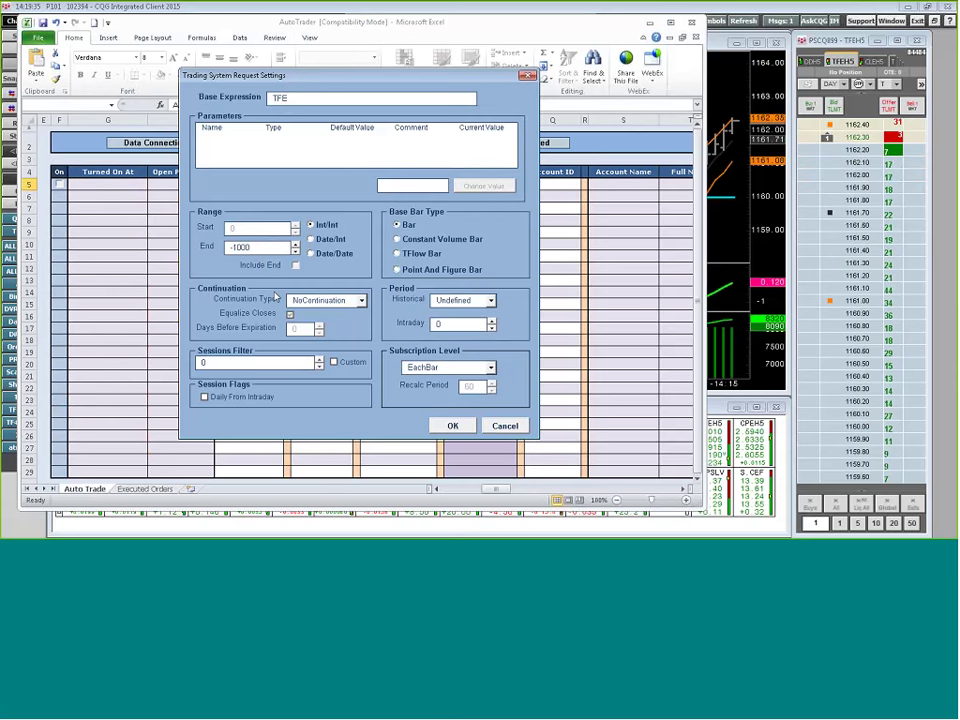
Set the trading system request's sessions filter to 3 and its intraday period to 1, leaving the historical period Undefined.
double_click(219, 362)
text(3)
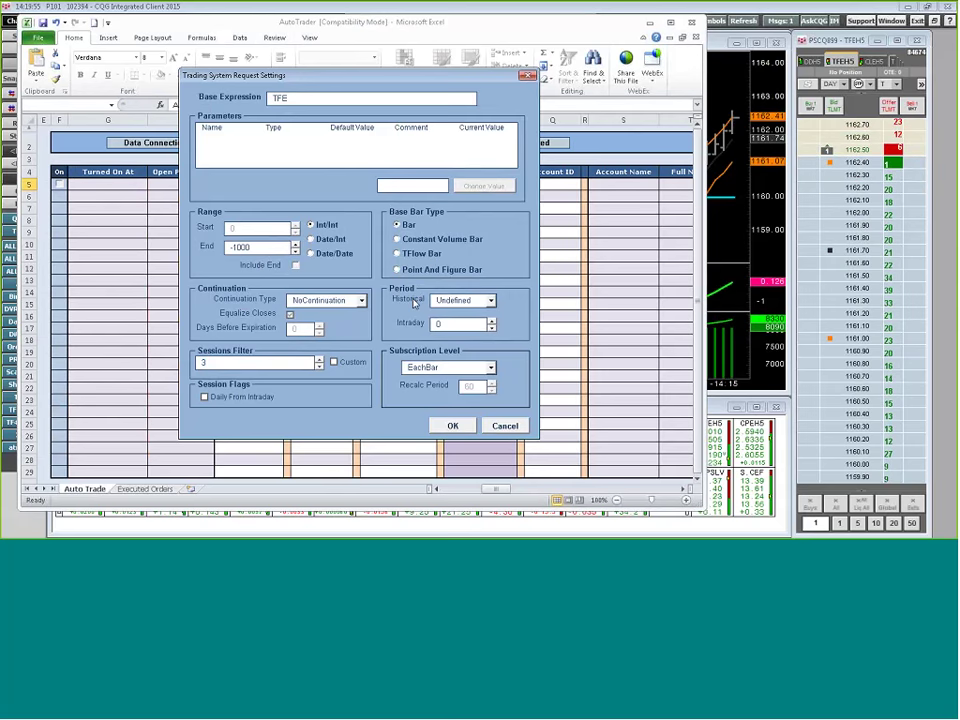
drag(453, 324, 432, 327)
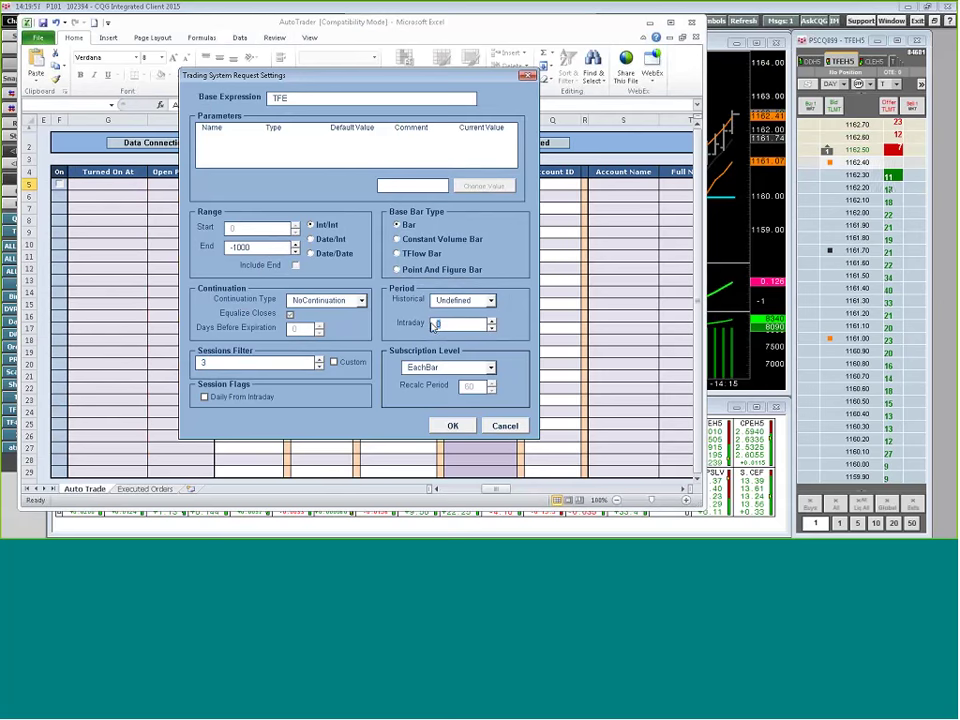
click(491, 301)
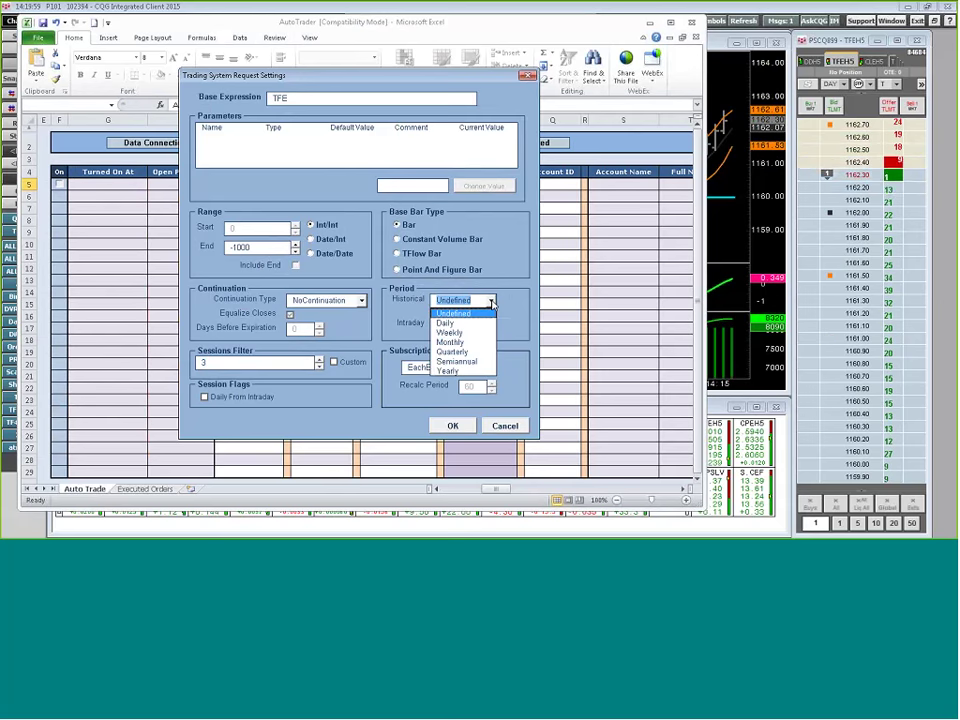
click(510, 302)
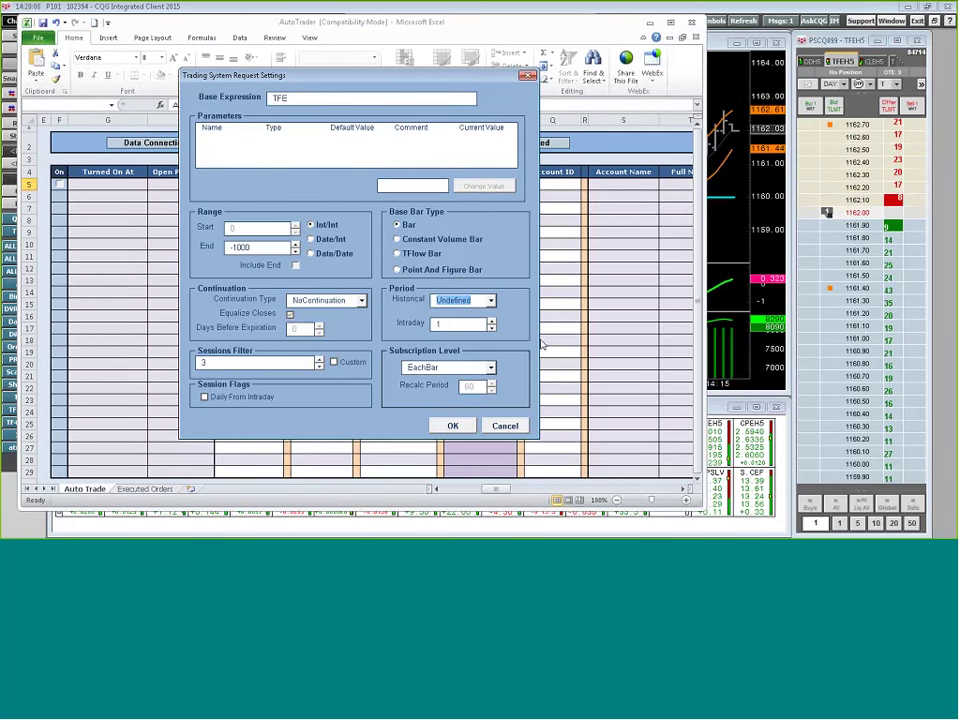
Choose EachTick as the subscription level and apply the trading system request settings.
click(490, 368)
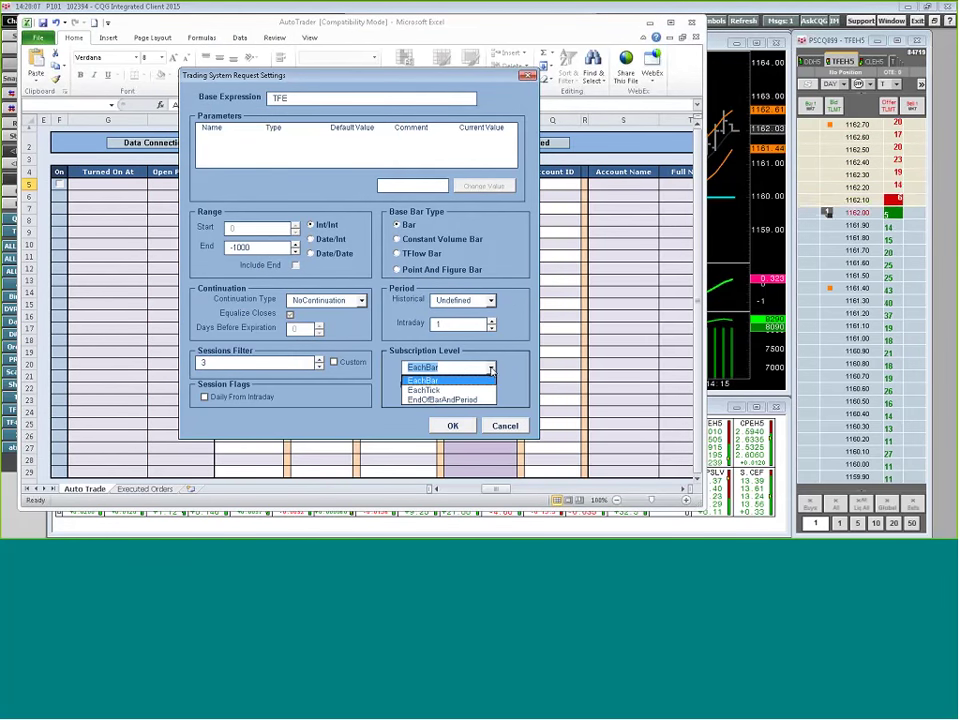
click(424, 390)
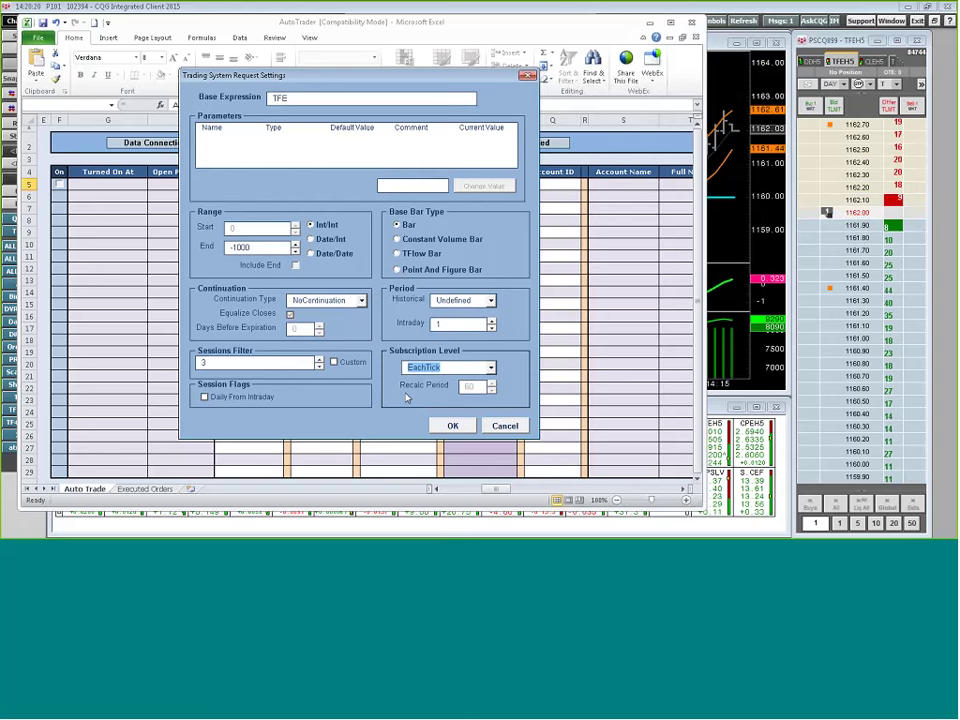
click(490, 369)
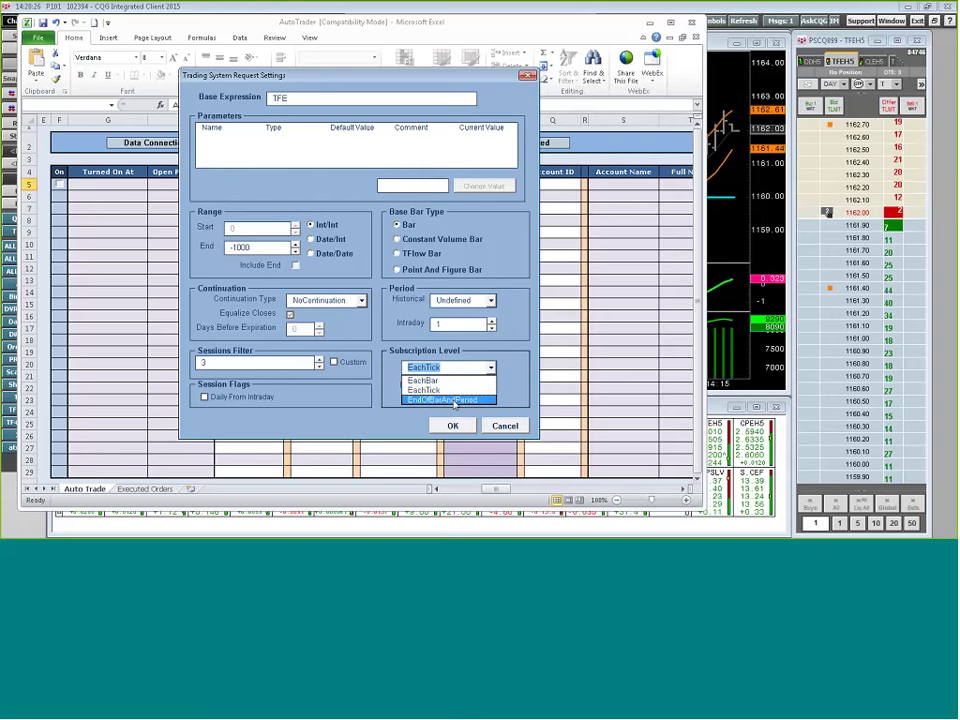
click(420, 390)
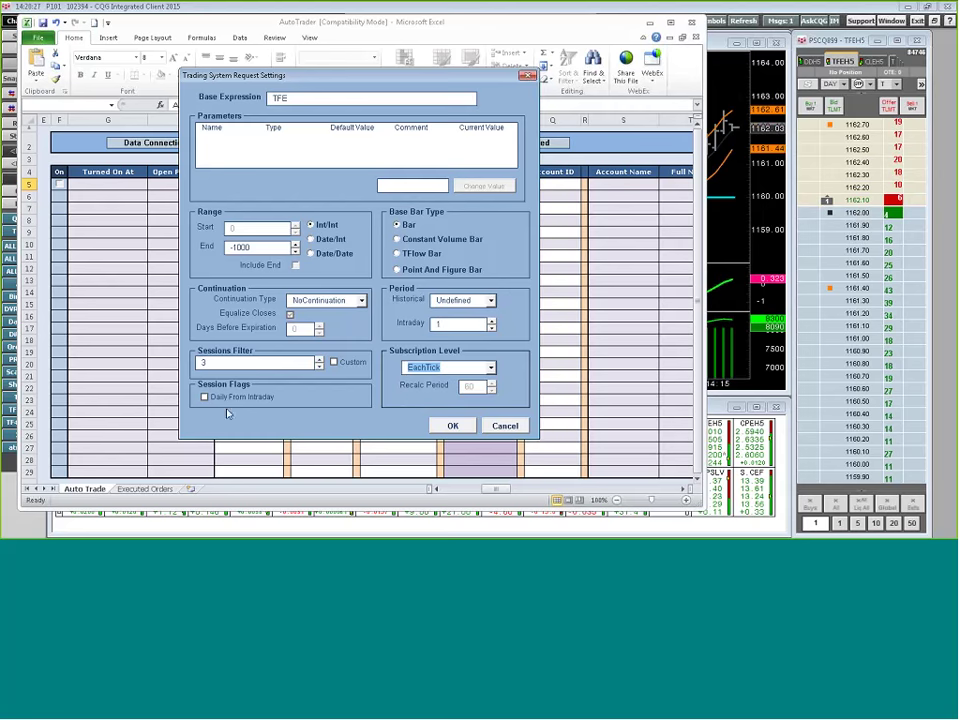
click(455, 427)
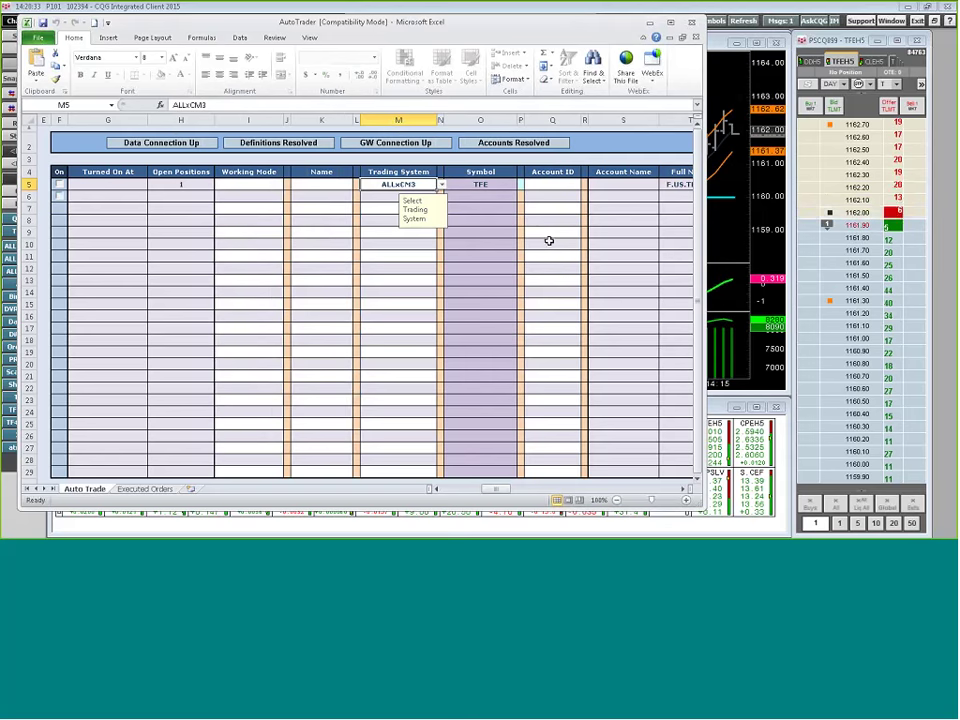
Select the simulation account ID for the ALLxCM3 auto-trade in row 5 and review the row's trading system preferences.
click(540, 186)
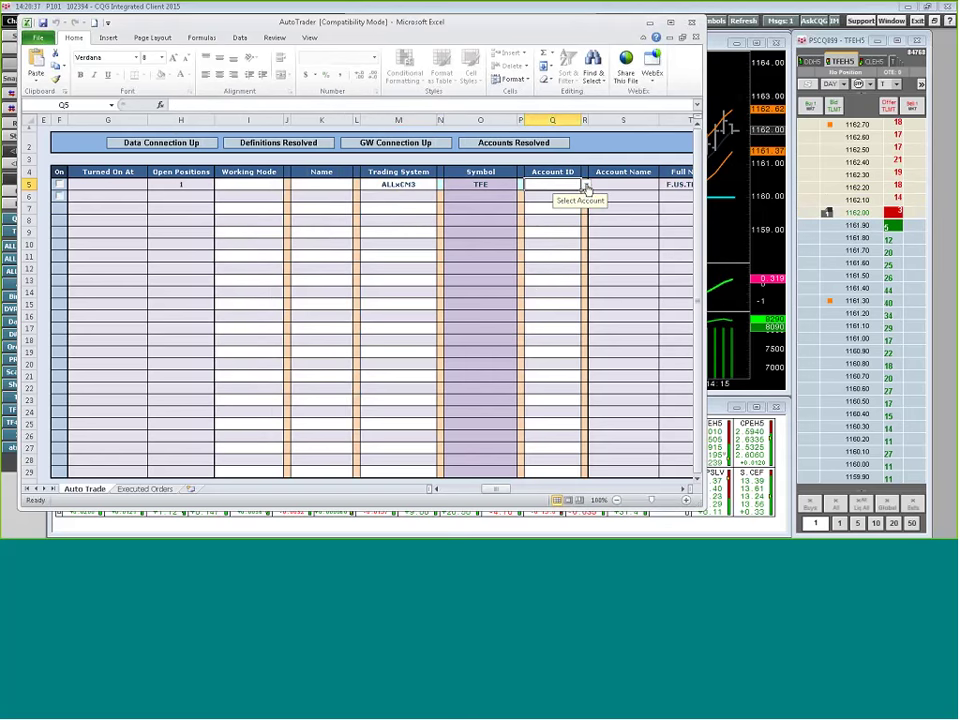
click(585, 186)
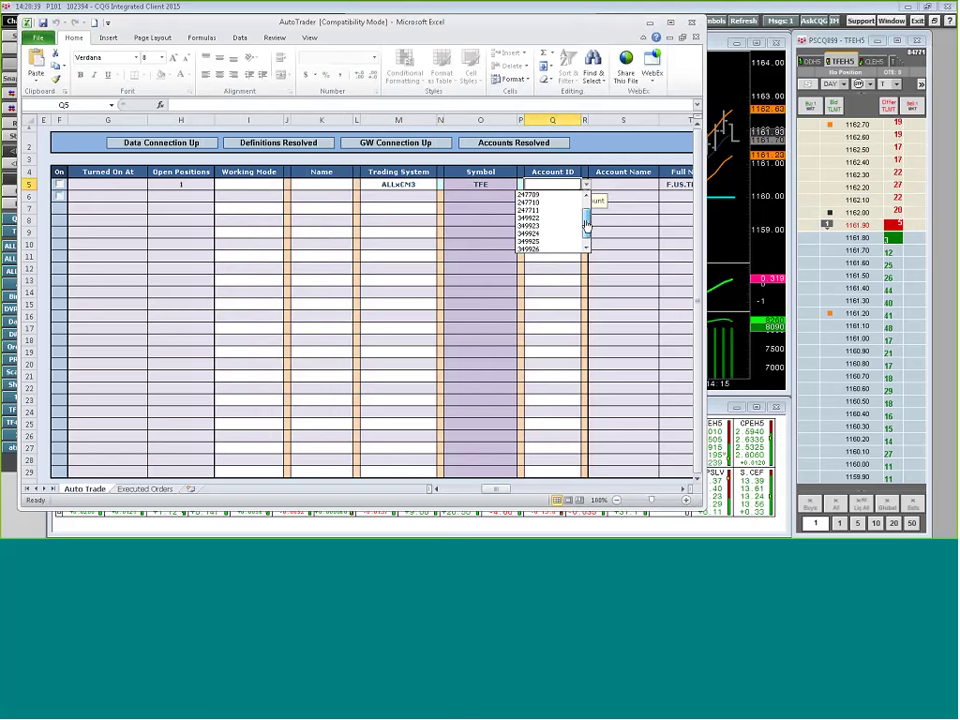
scroll(552, 203, up, 1)
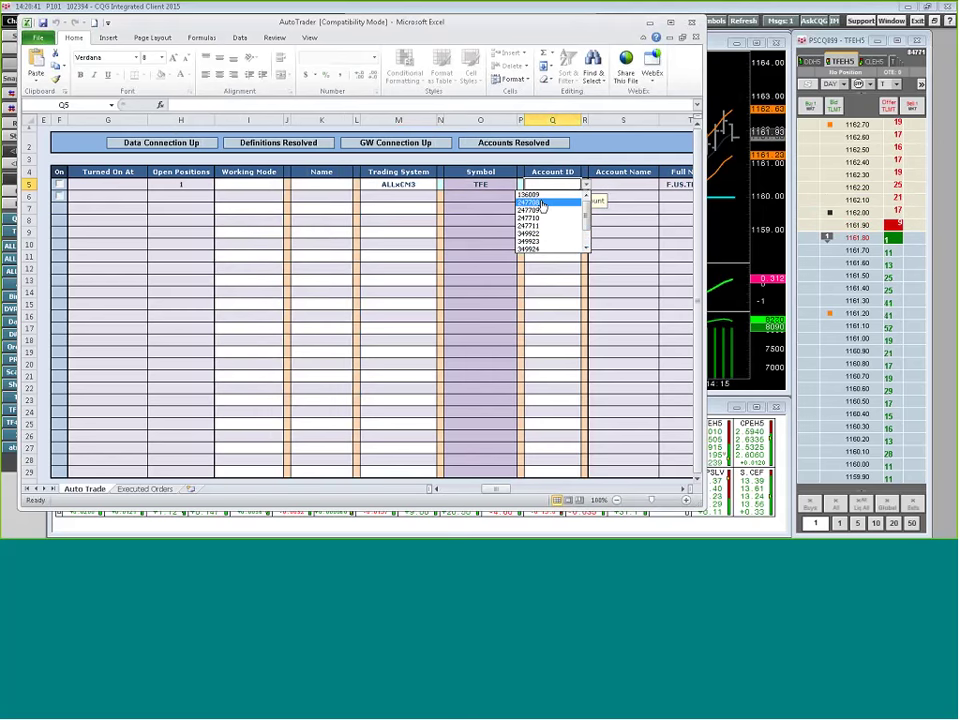
click(541, 204)
click(585, 186)
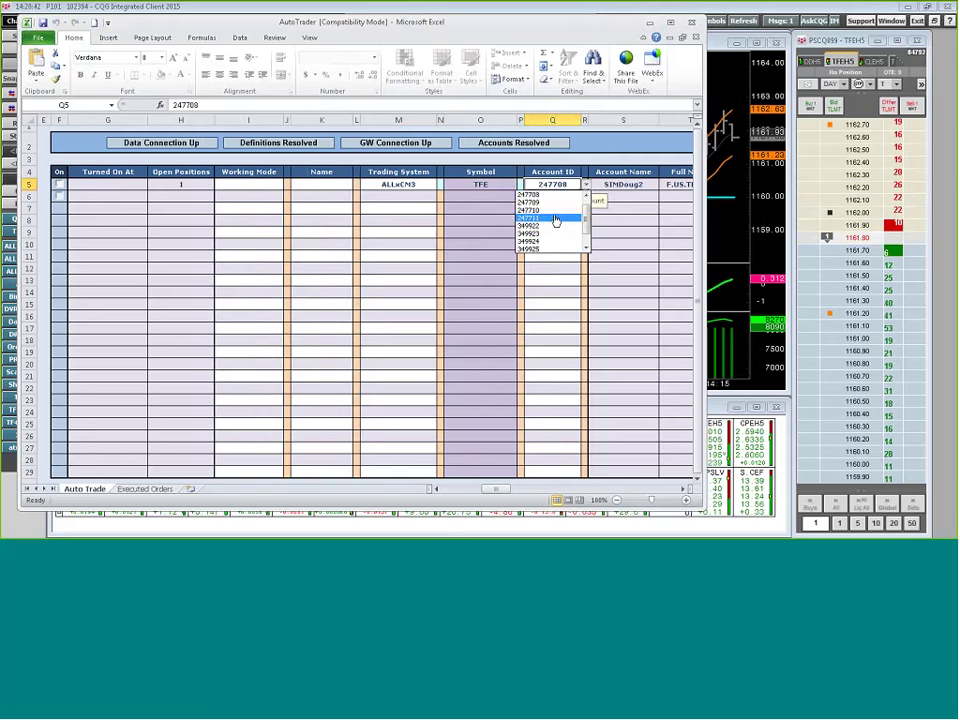
click(553, 214)
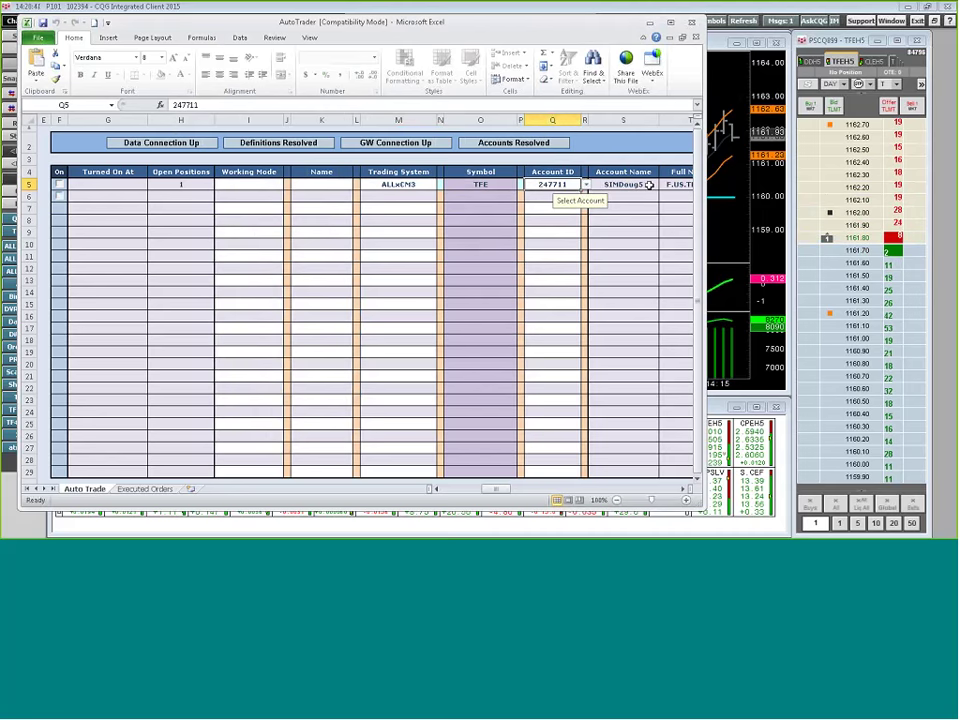
drag(497, 489, 615, 495)
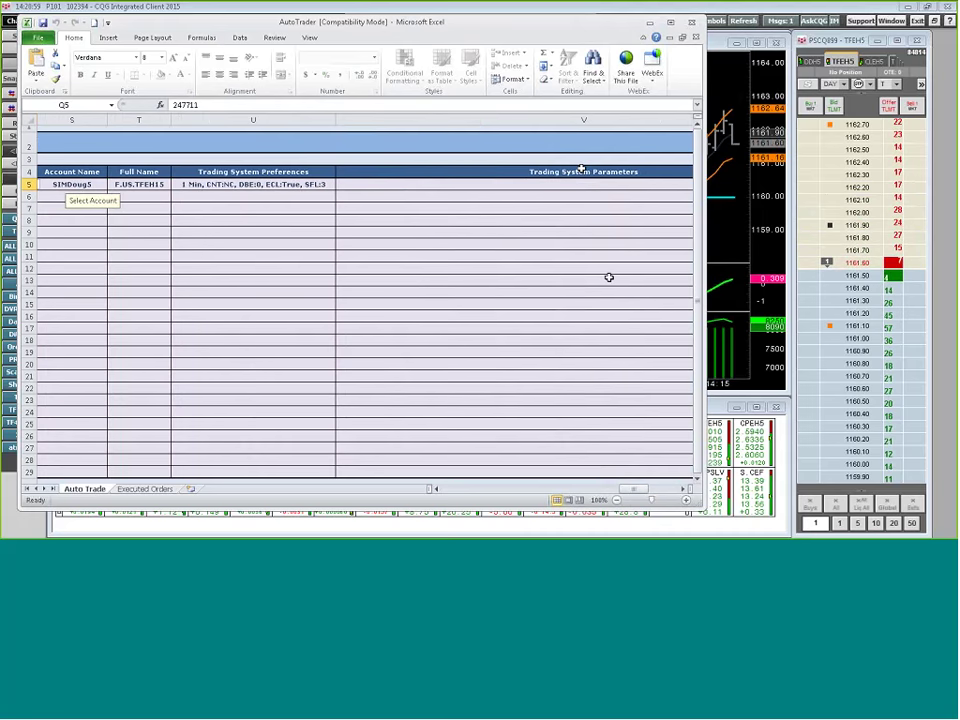
drag(633, 489, 493, 489)
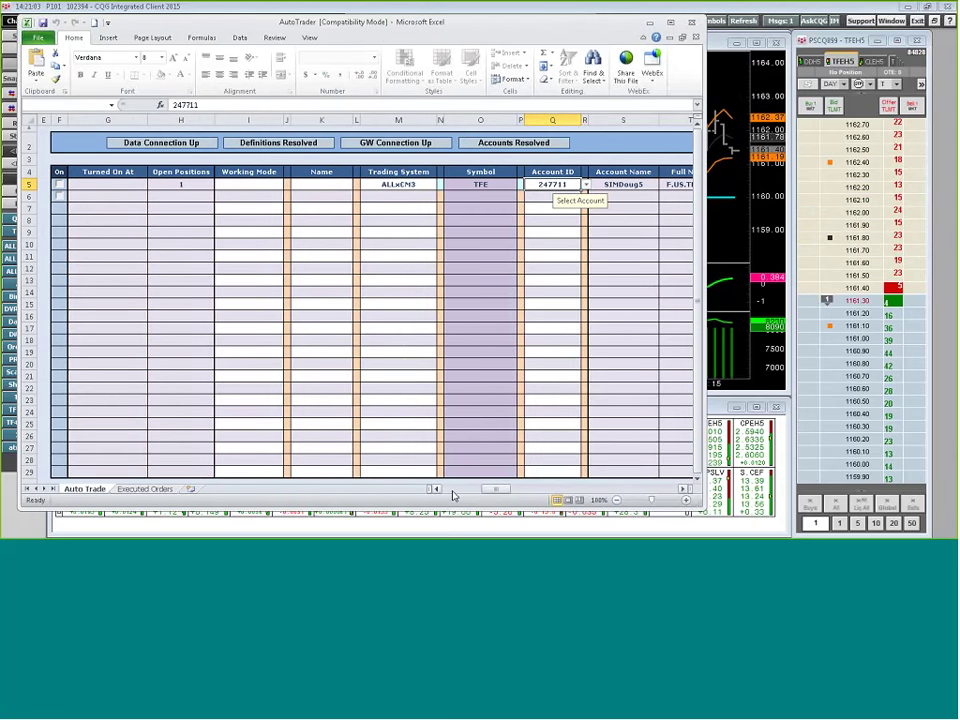
Name the auto-trade in row 5 TFE1 and set its working mode to ByStatistics.
key(Left)
key(Left)
key(Left)
key(Left)
key(Left)
key(Left)
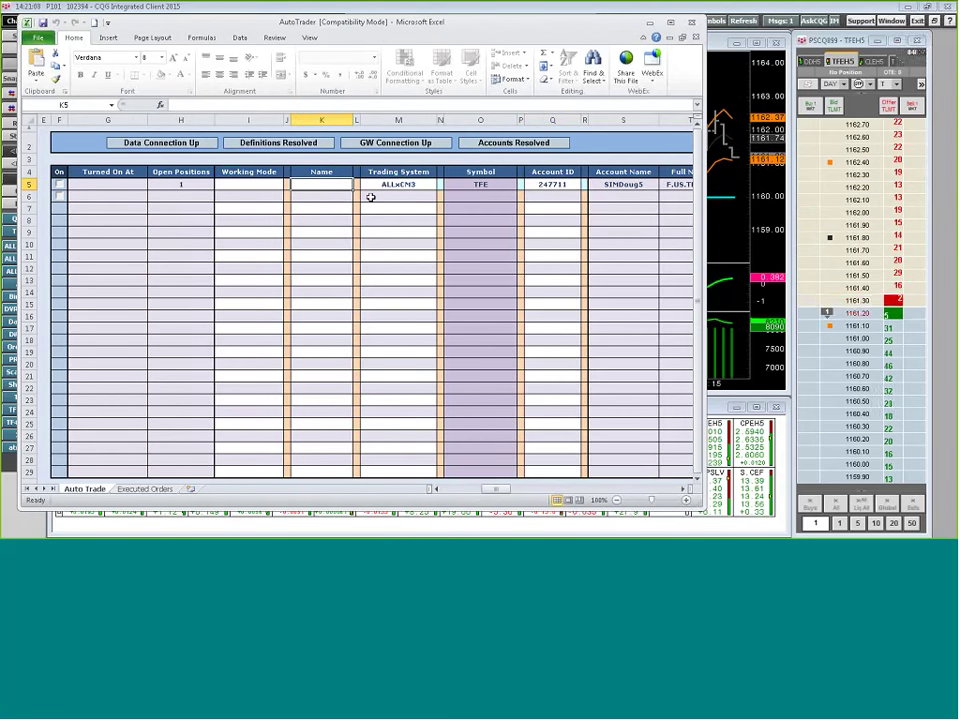
text(TFE1)
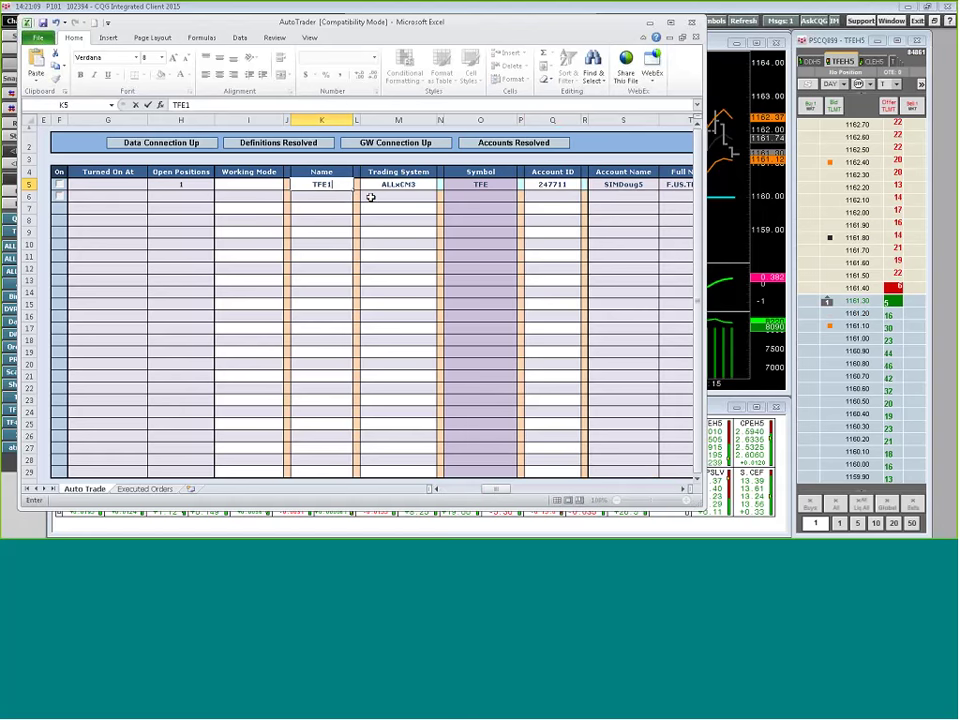
click(268, 183)
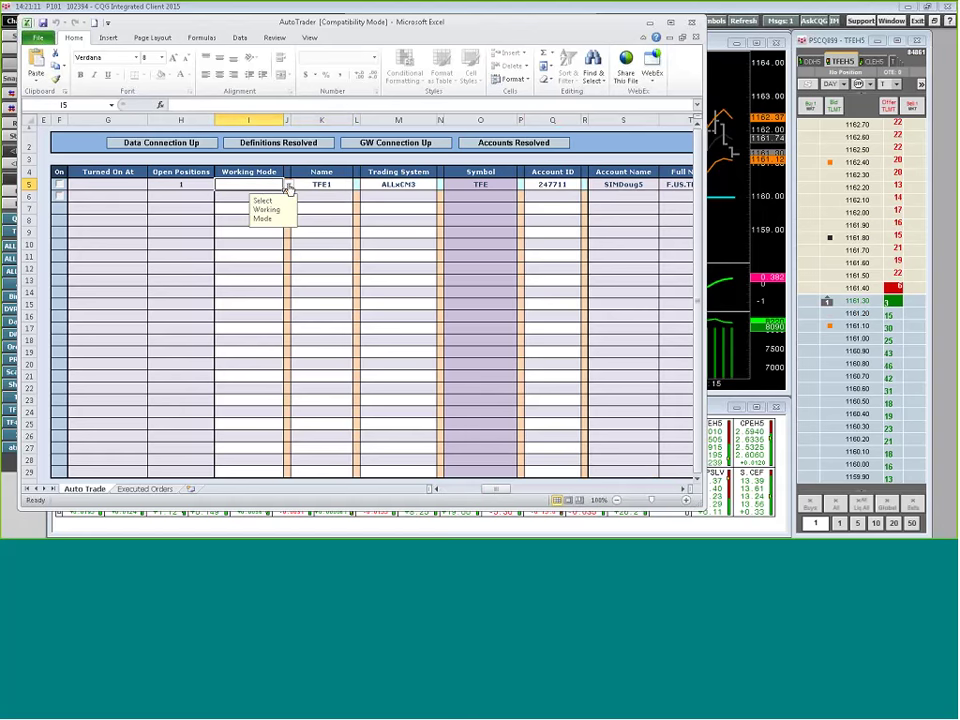
click(287, 186)
click(248, 203)
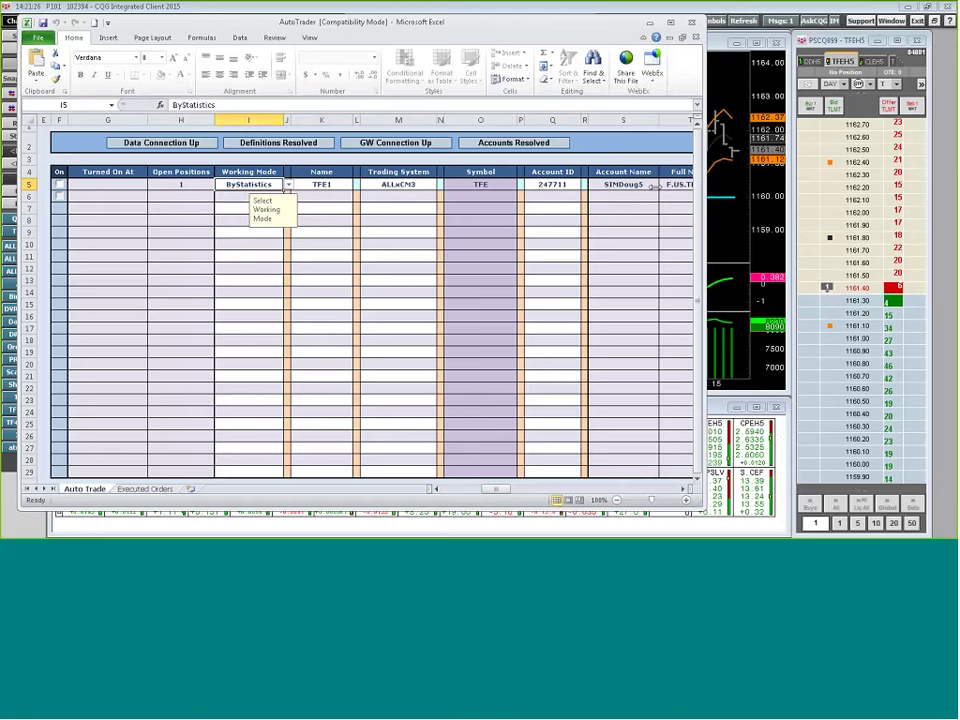
Narrow the workbook window, buy 1 TFEH5 contract in CQG's order ticket, and return to the AutoTrader workbook.
drag(705, 190, 398, 197)
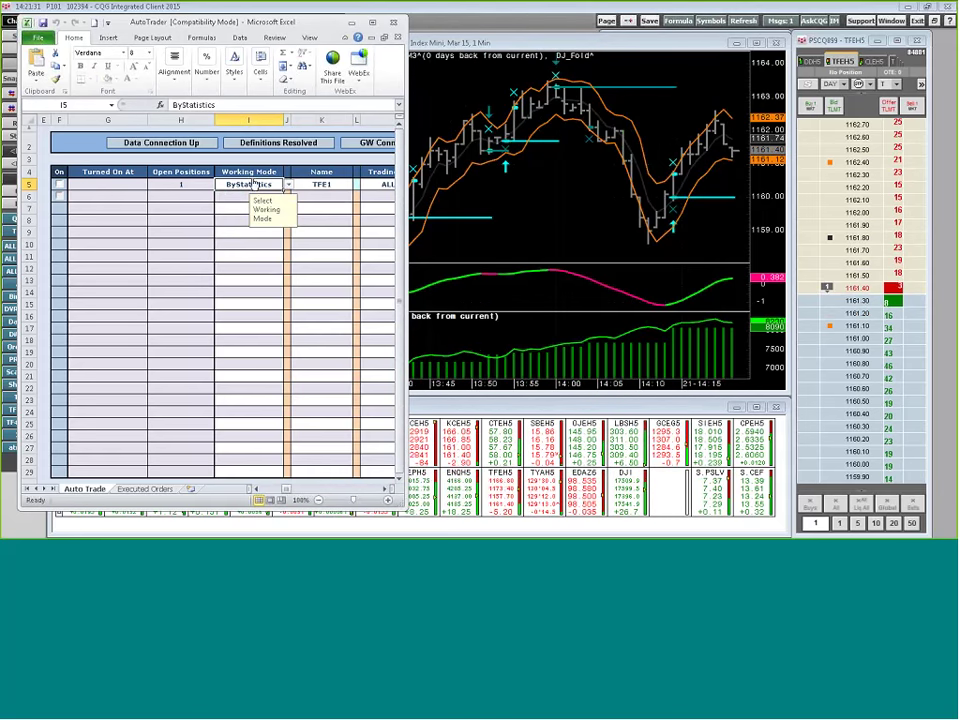
click(830, 45)
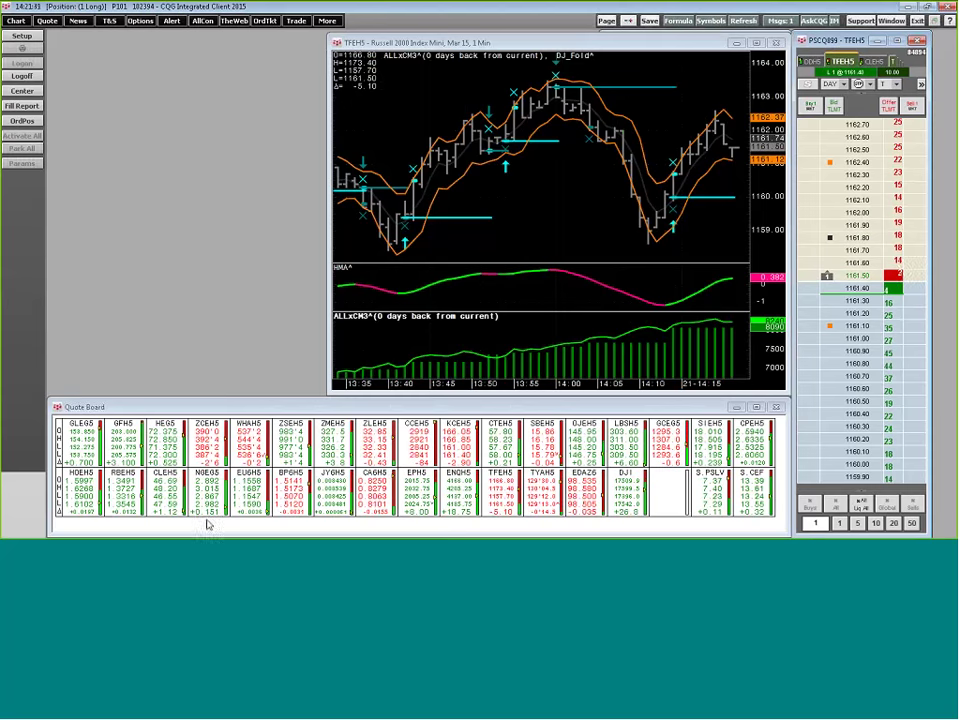
key(alt+Tab)
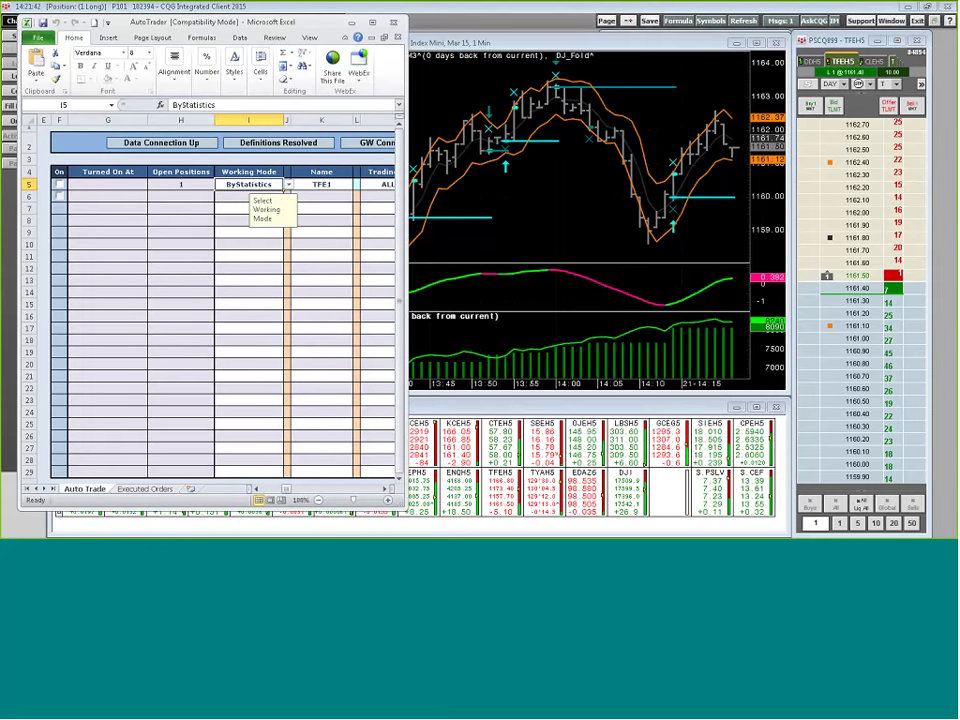
Turn on the TFE1 auto-trade in row 5 and resize the workbook to show its setup columns through Account ID.
click(62, 186)
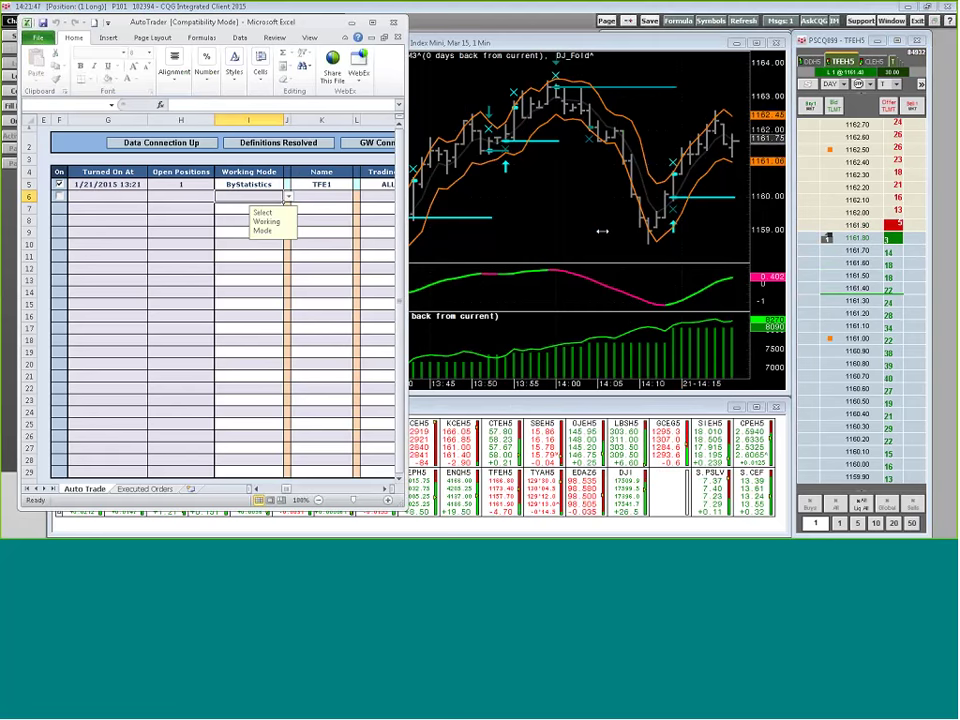
drag(405, 260, 600, 260)
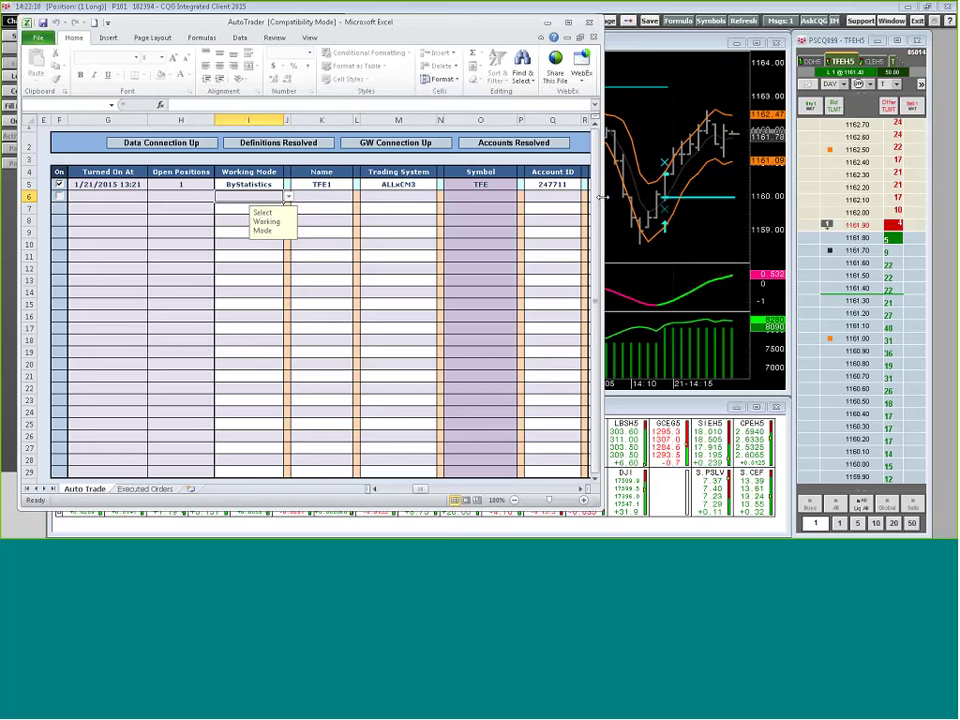
drag(601, 194, 682, 193)
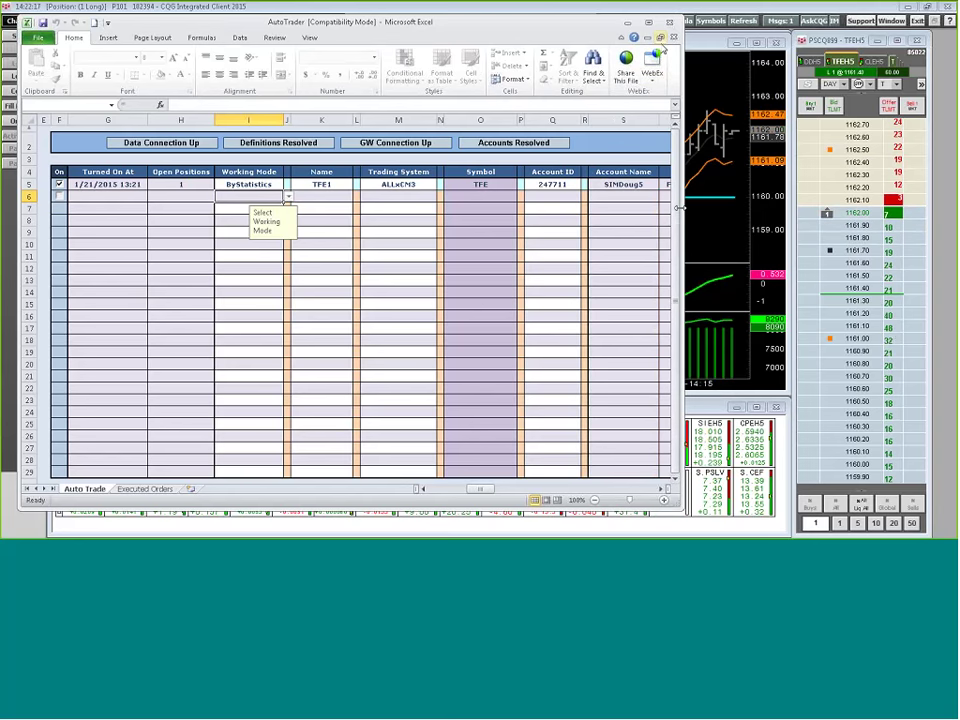
drag(679, 207, 570, 207)
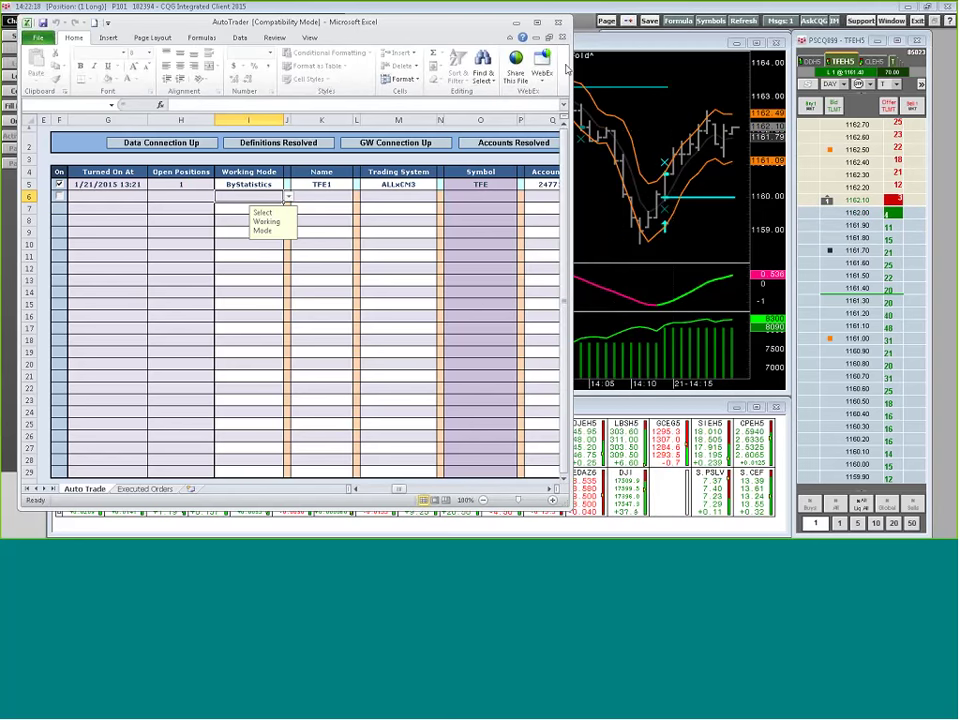
Inspect the short2 entry signal and trend exit of ALLxCM3 in CQG's Formula Builder, close it, and return to the workbook.
click(682, 27)
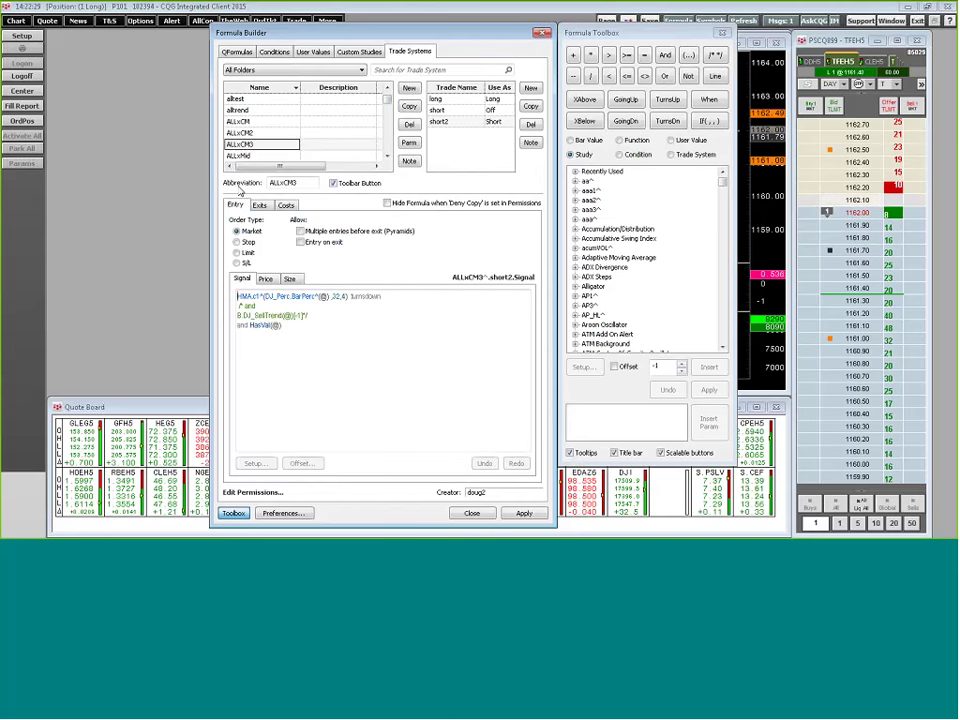
click(259, 205)
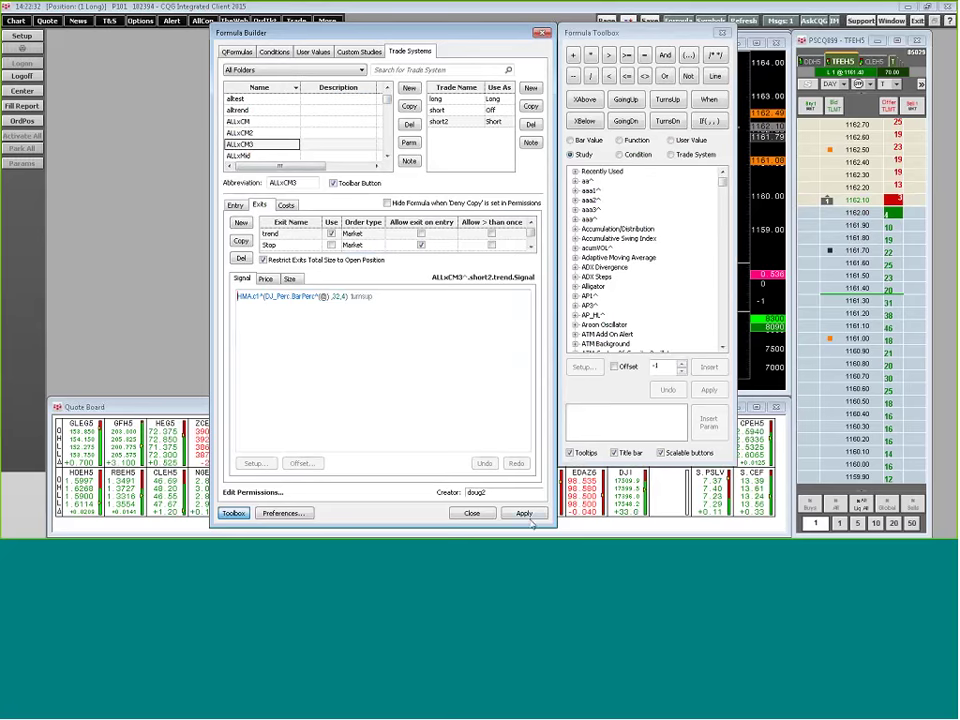
click(472, 513)
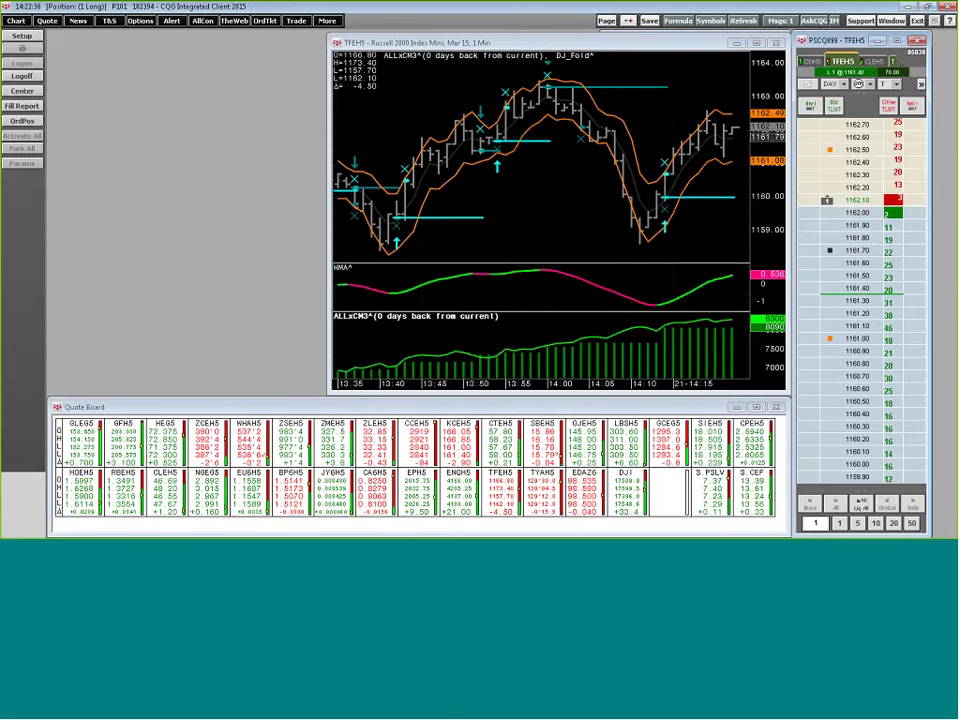
key(alt+Tab)
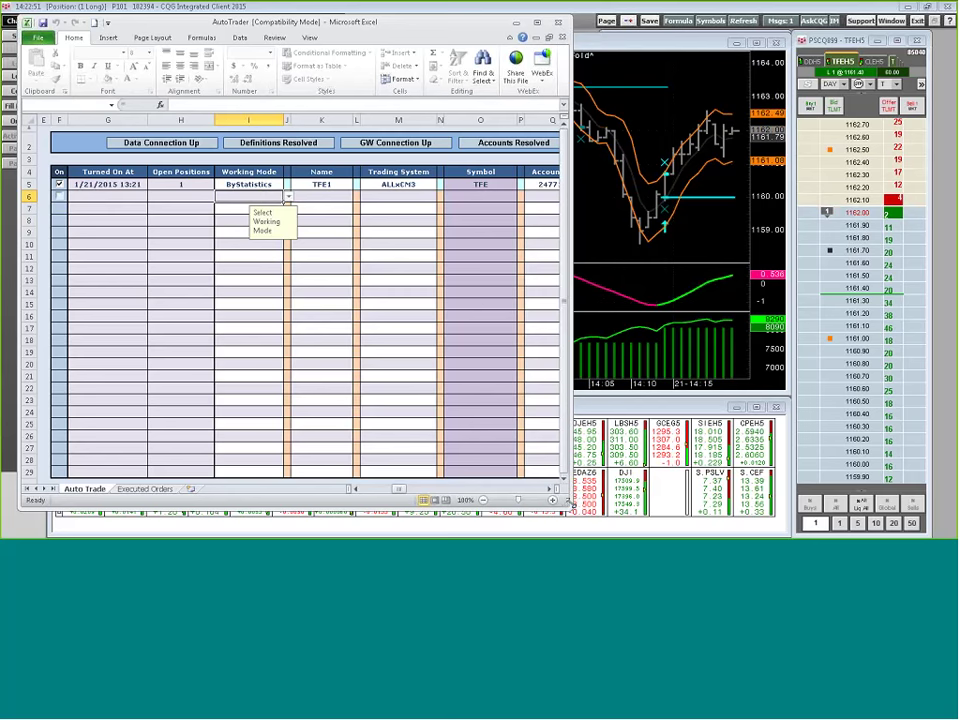
drag(572, 505, 606, 505)
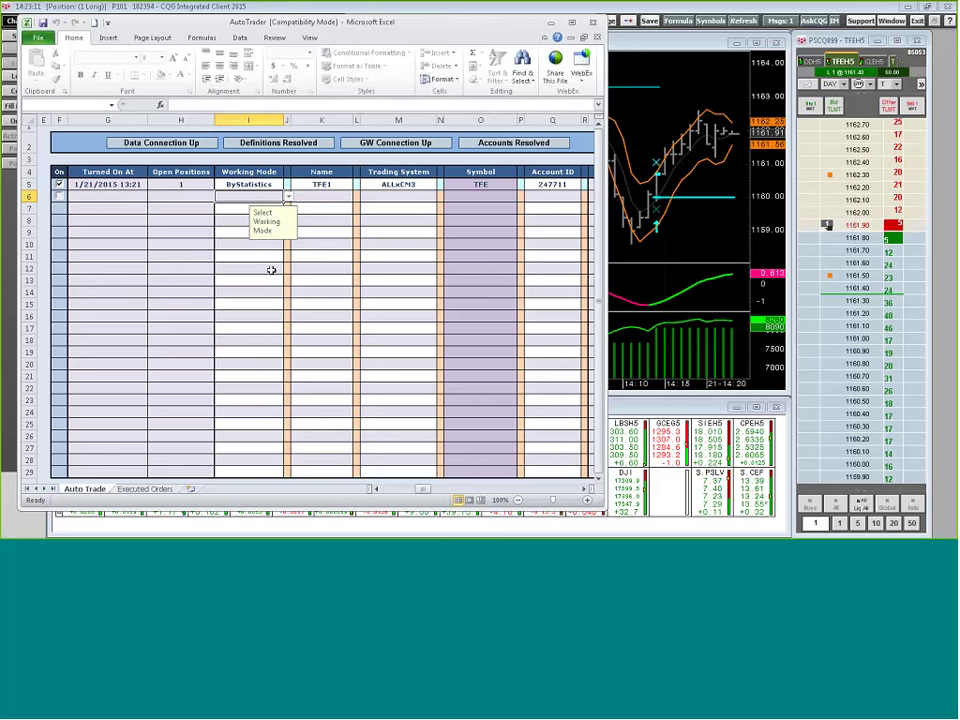
click(317, 208)
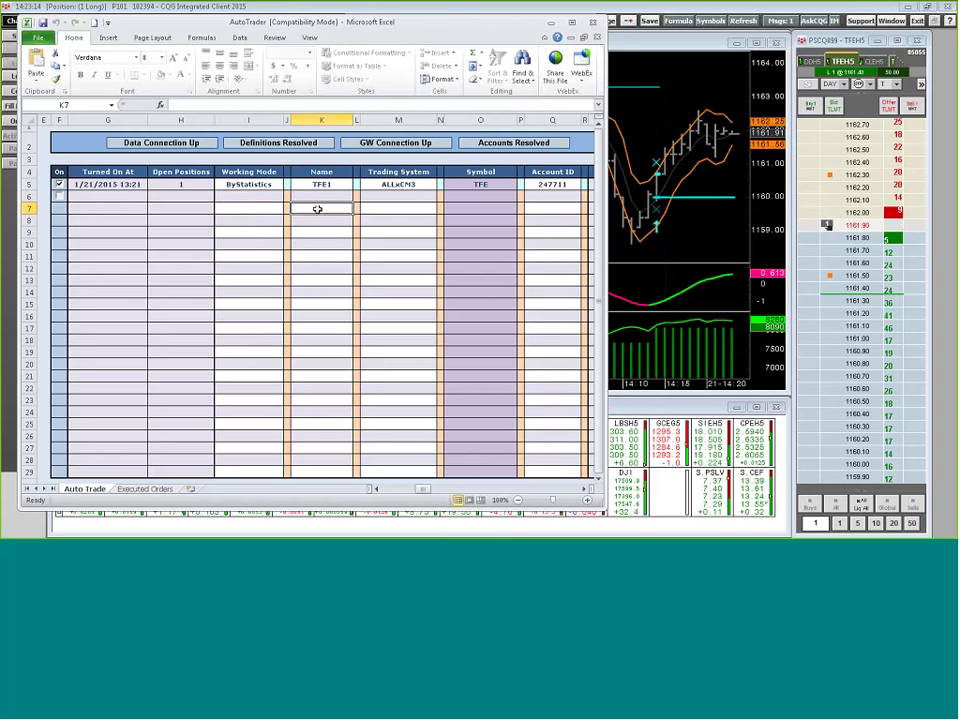
click(259, 194)
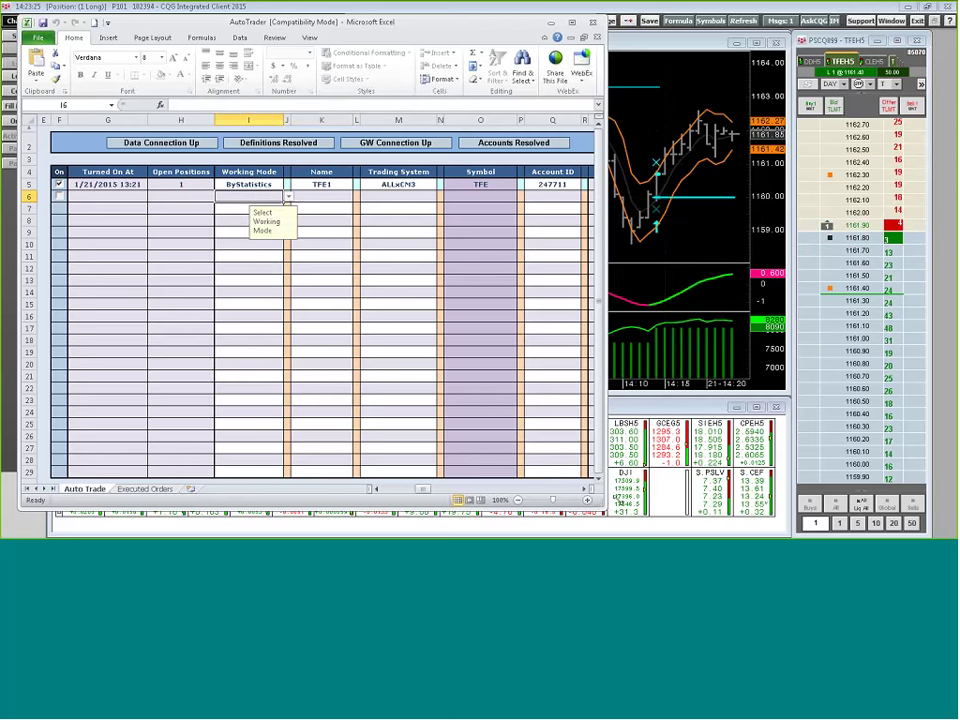
drag(593, 500, 615, 497)
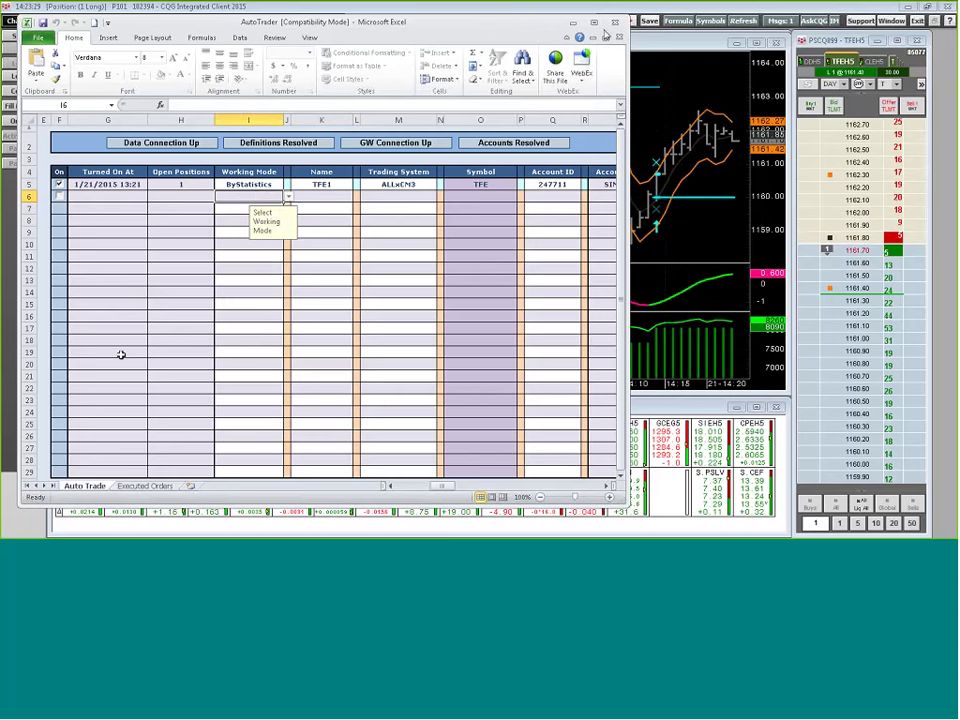
Switch to CQG's Demo Auto-Trader page and examine the BBfade trades on the EPH5, ENQH5 and YMH5 charts.
drag(629, 18, 441, 18)
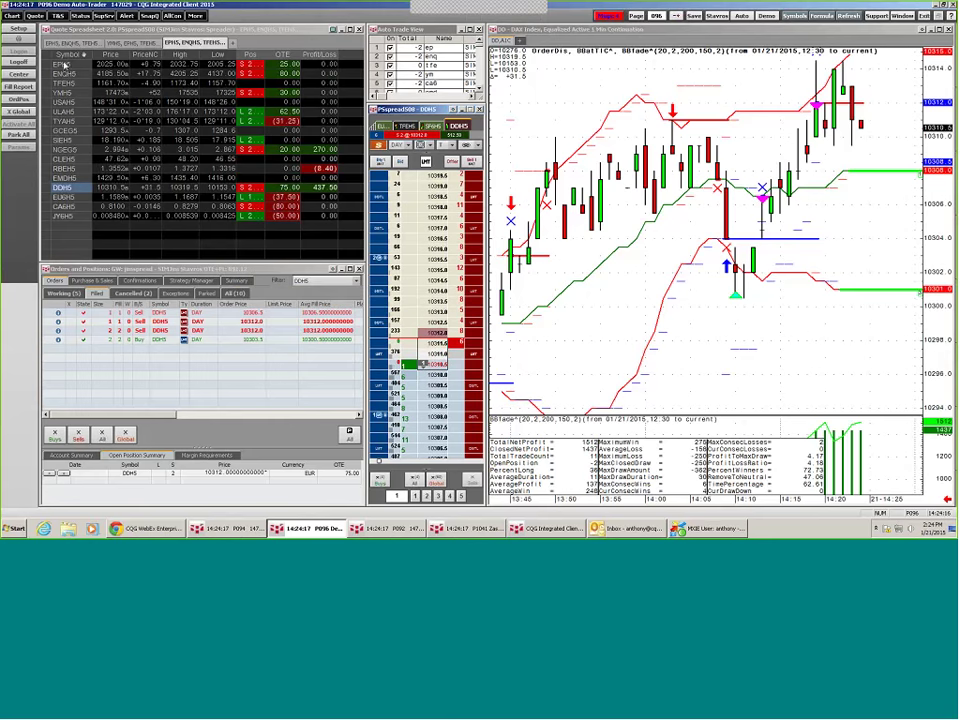
click(61, 67)
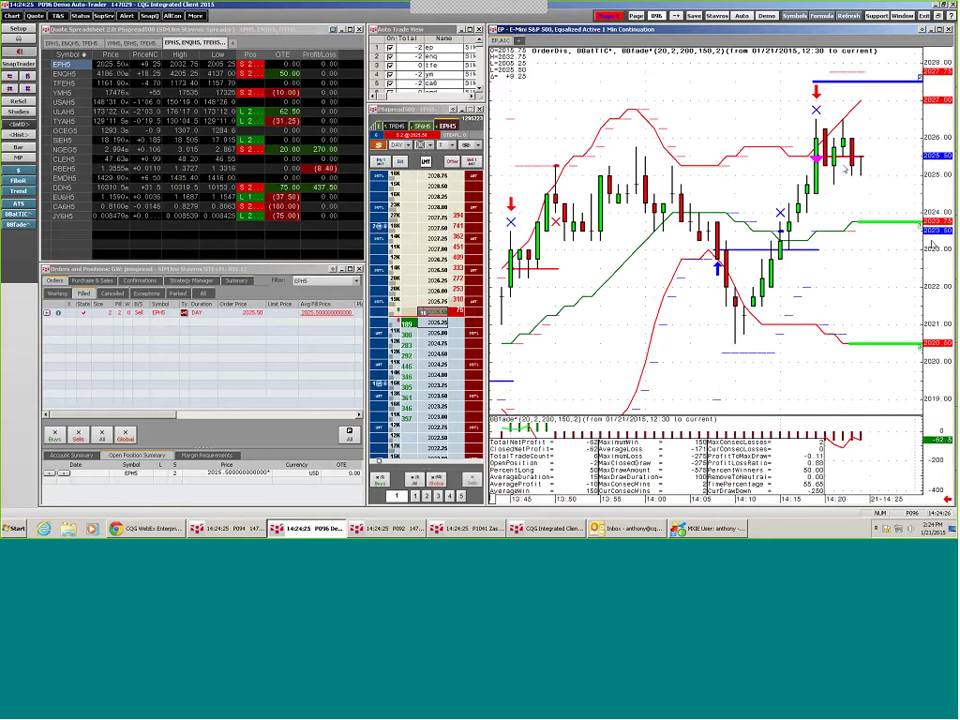
mouse_move(818, 160)
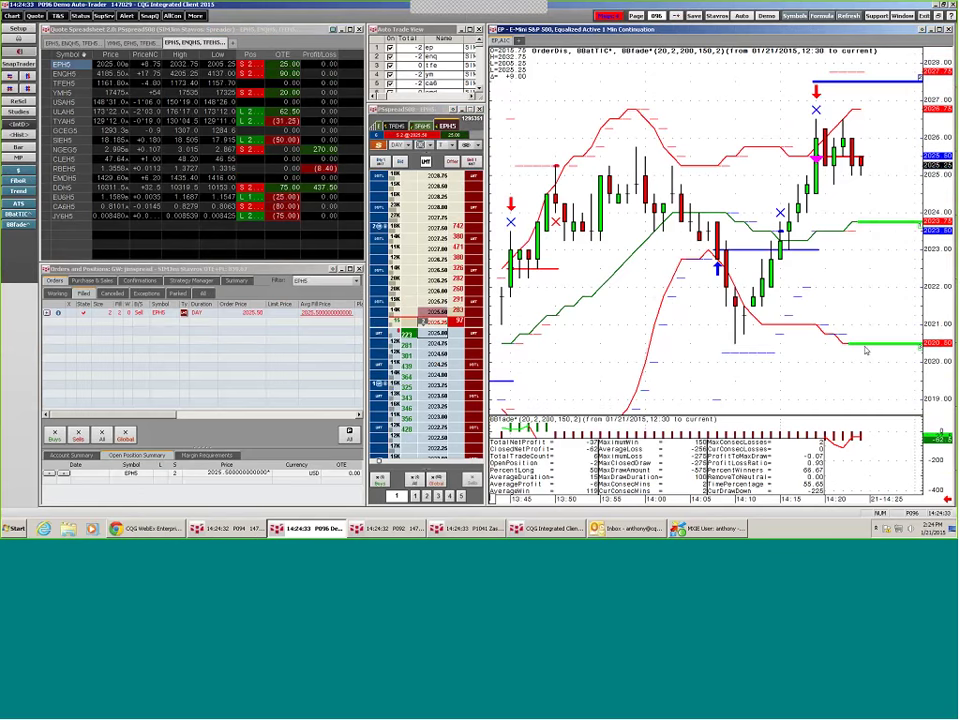
click(66, 75)
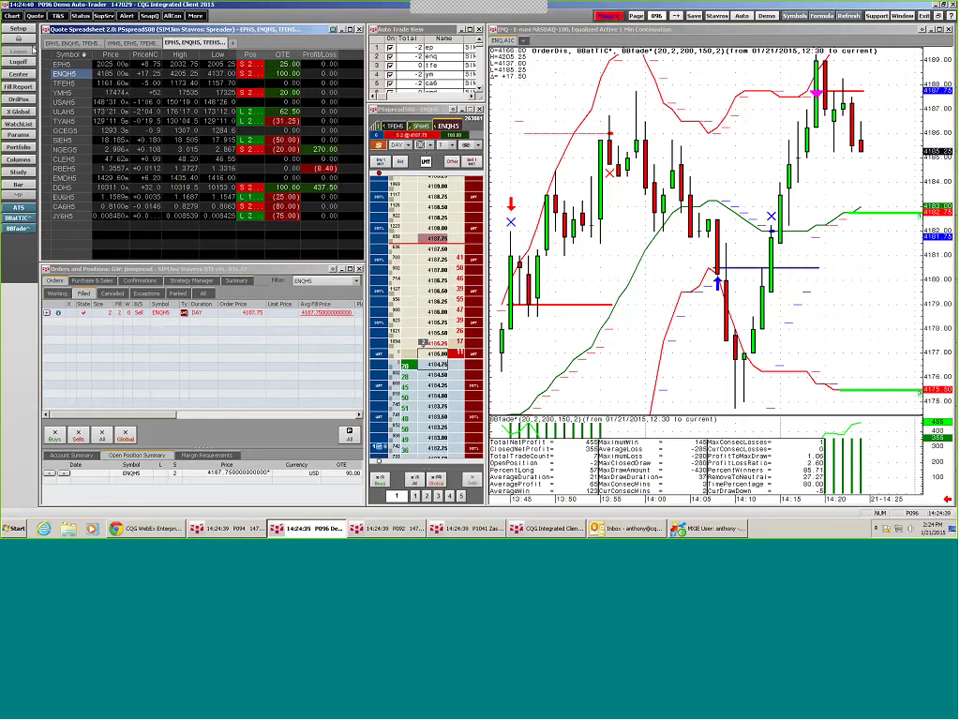
click(63, 93)
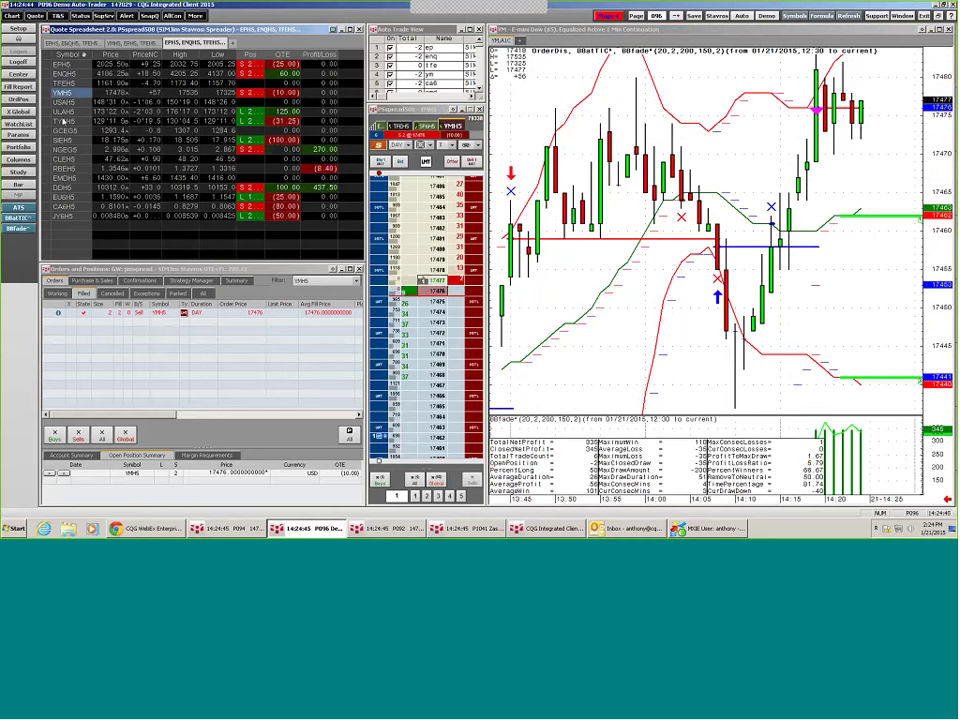
Examine the BBfade entries and working exit levels on the ULAH5, TYAH5 and SIEH5 charts.
click(66, 113)
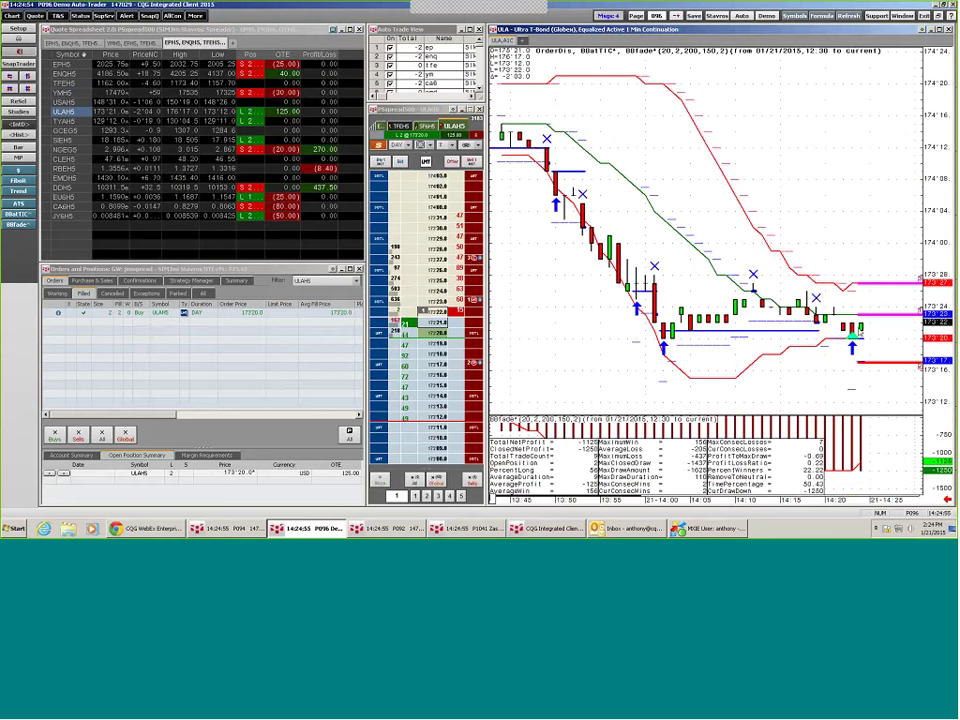
mouse_move(852, 343)
click(66, 121)
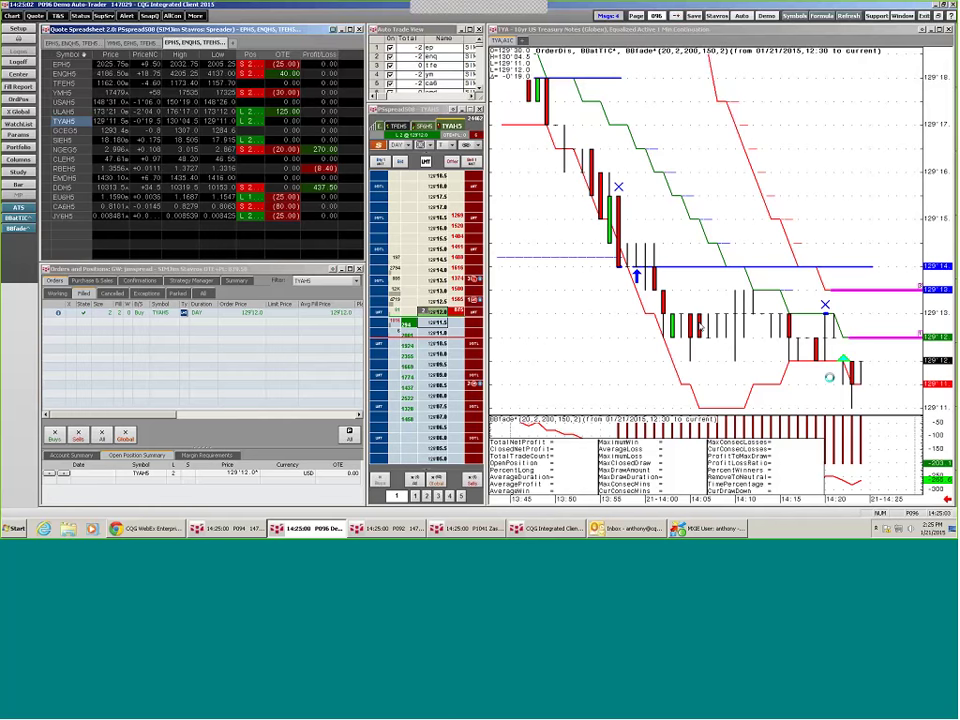
mouse_move(860, 342)
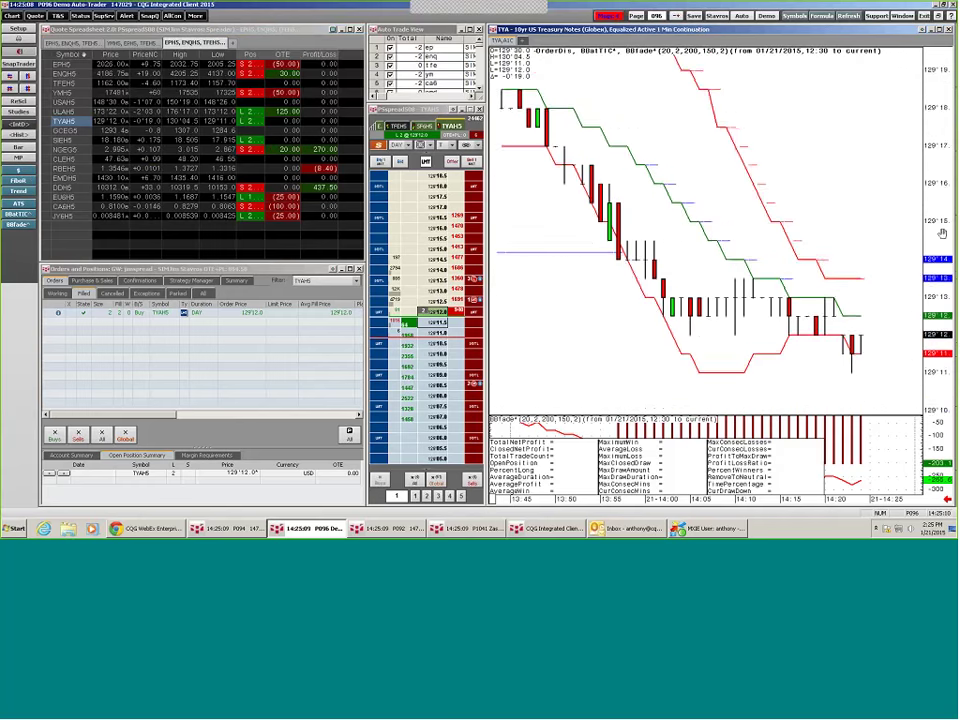
drag(900, 336, 928, 275)
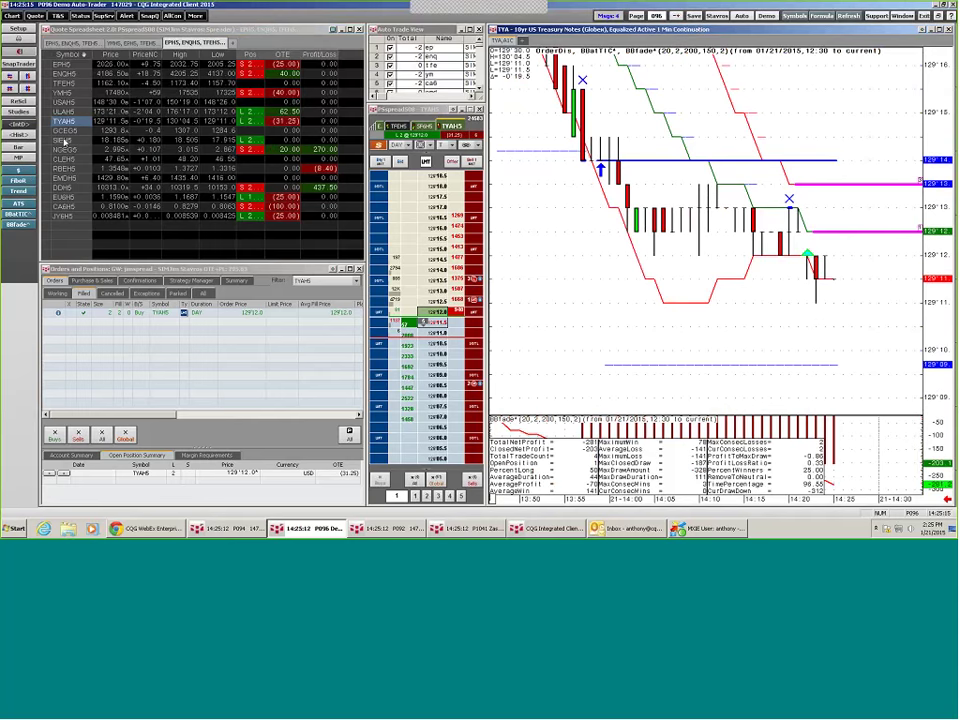
click(64, 141)
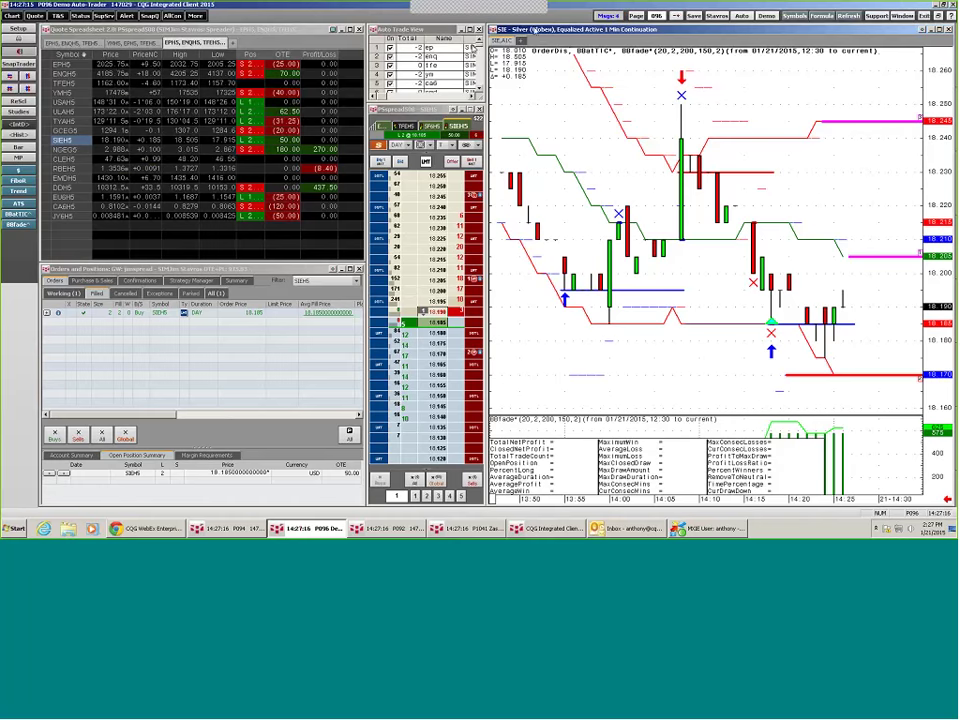
Review the accounts and trading systems in the enlarged Auto Trade View, and shrink it back above the order ticket.
mouse_move(461, 74)
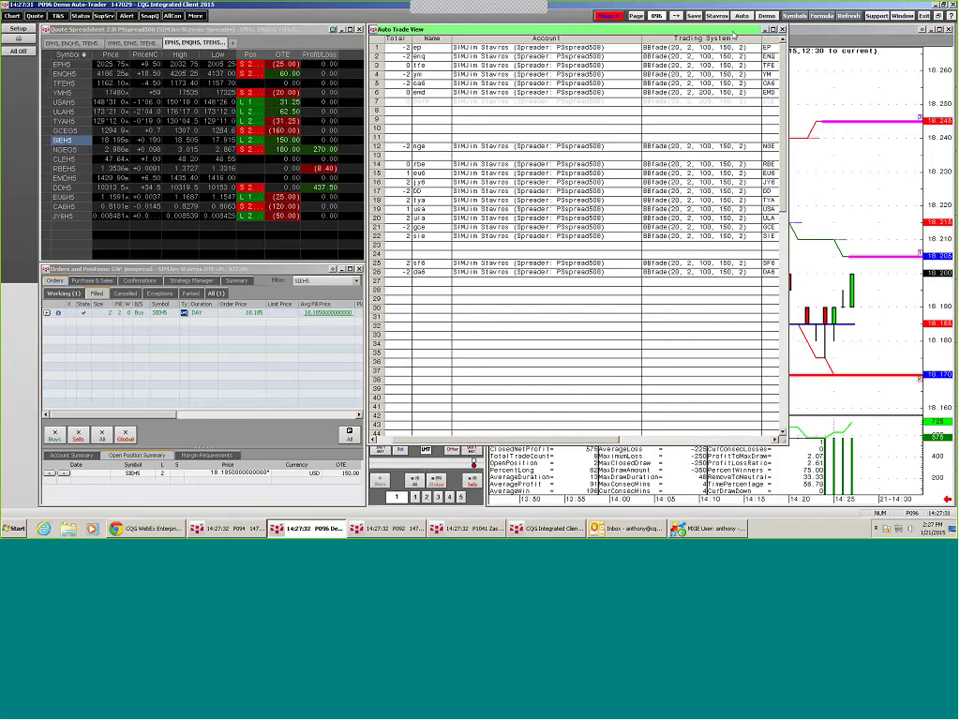
mouse_move(618, 31)
mouse_down()
mouse_move(593, 95)
mouse_move(616, 31)
mouse_up()
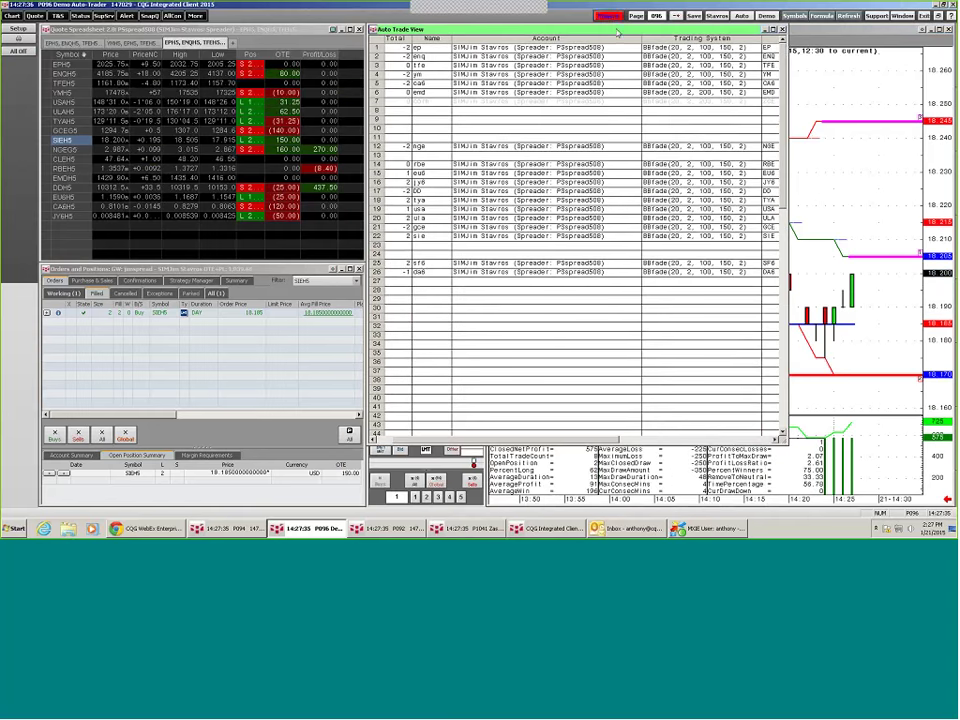
drag(789, 66, 486, 66)
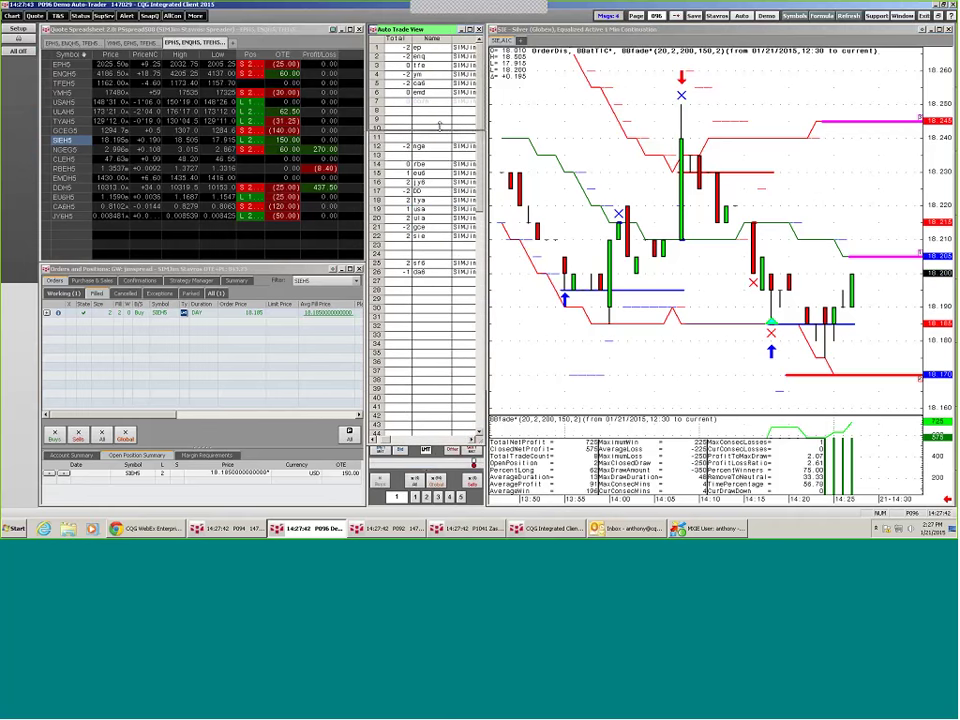
drag(438, 437, 442, 120)
drag(424, 391, 422, 115)
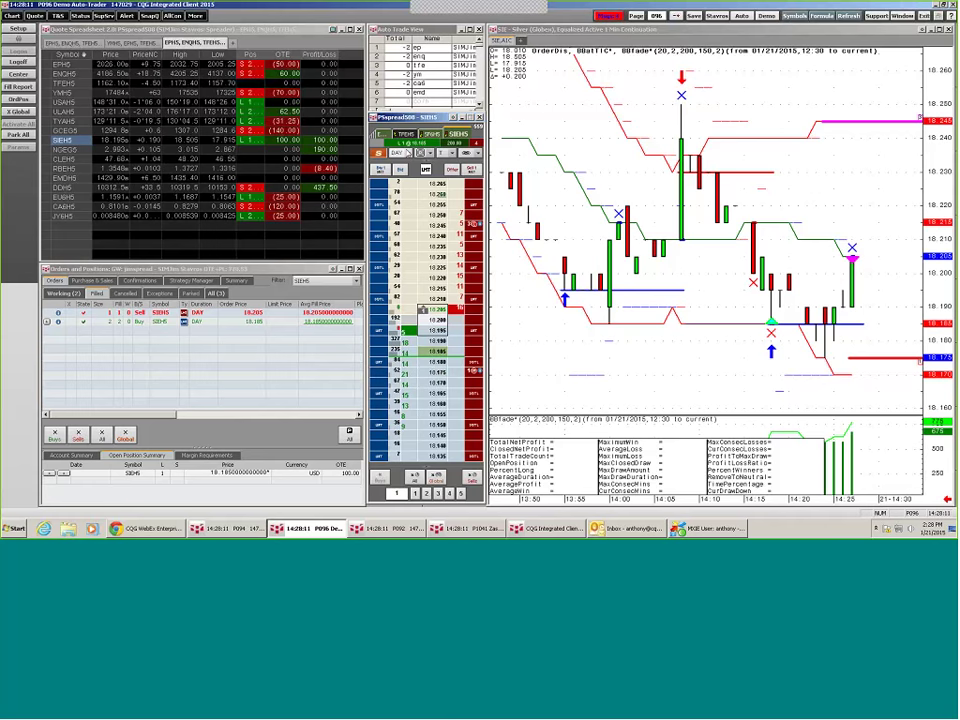
Change the order ticket to EPH5, view the size formula of BBfade's Buy entry in the Formula Builder, and close the builder.
click(385, 133)
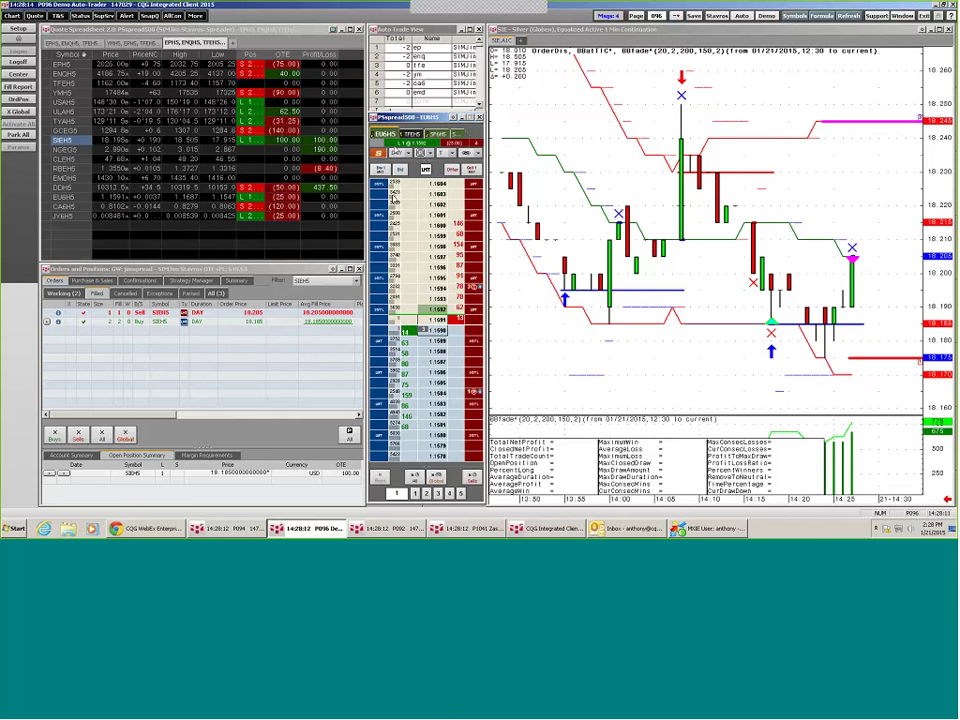
click(432, 133)
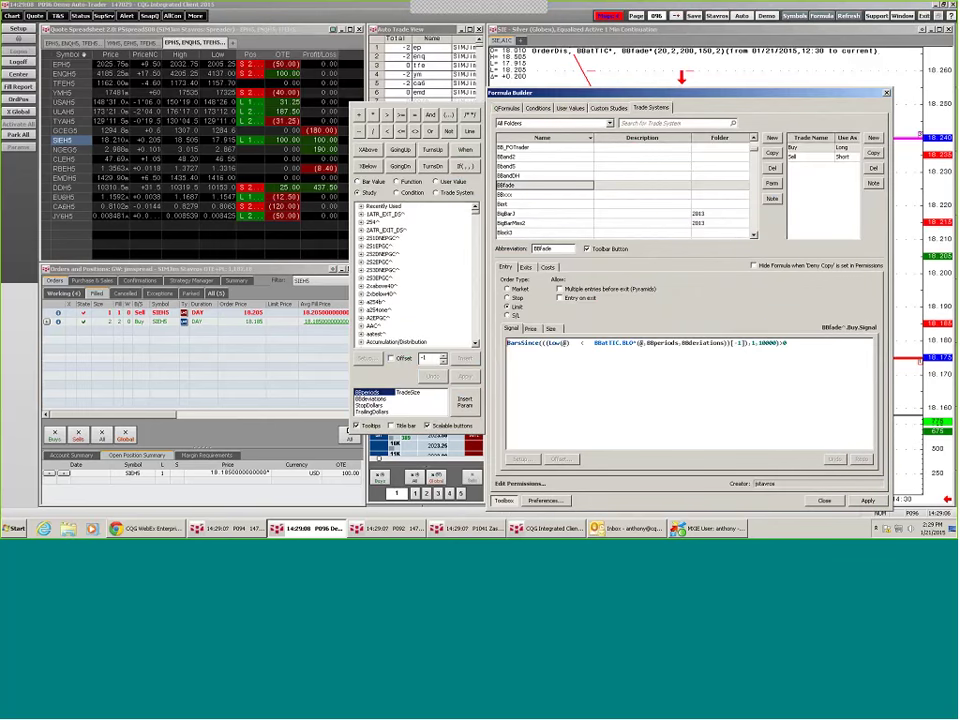
click(552, 328)
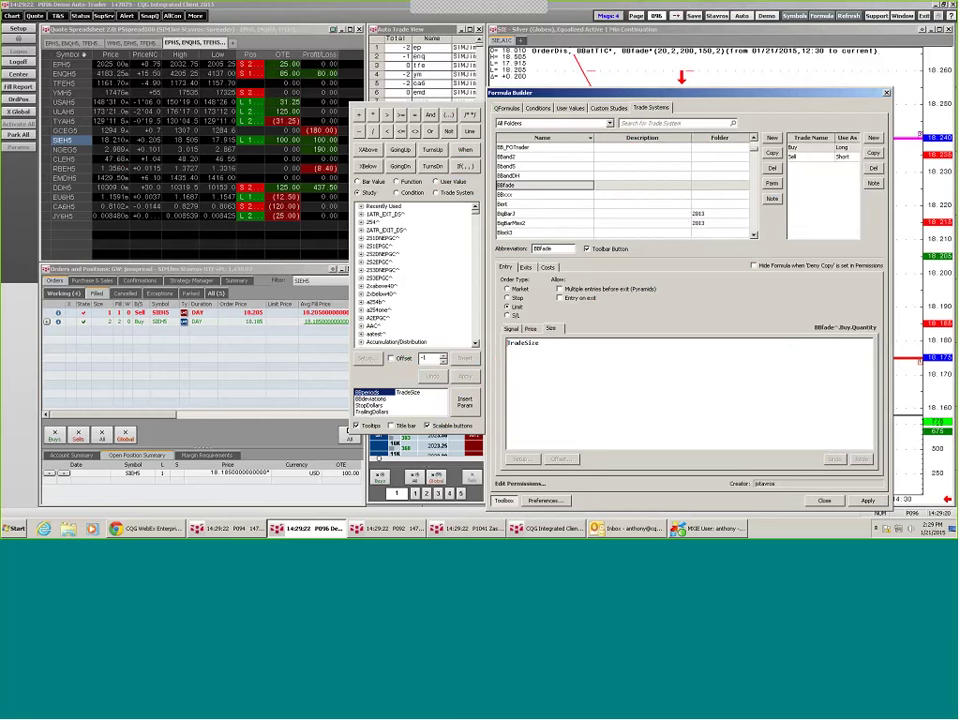
key(Escape)
Reopen the Formula Builder on BBfade's Buy entry signal, reposition its window to read it, and close it.
mouse_move(716, 124)
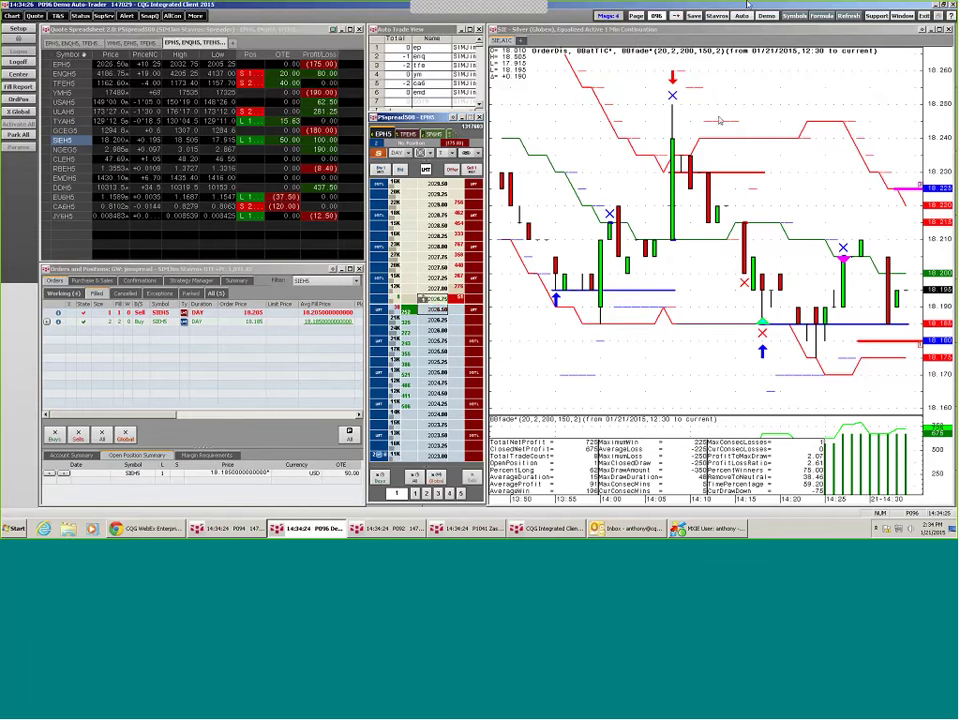
click(820, 20)
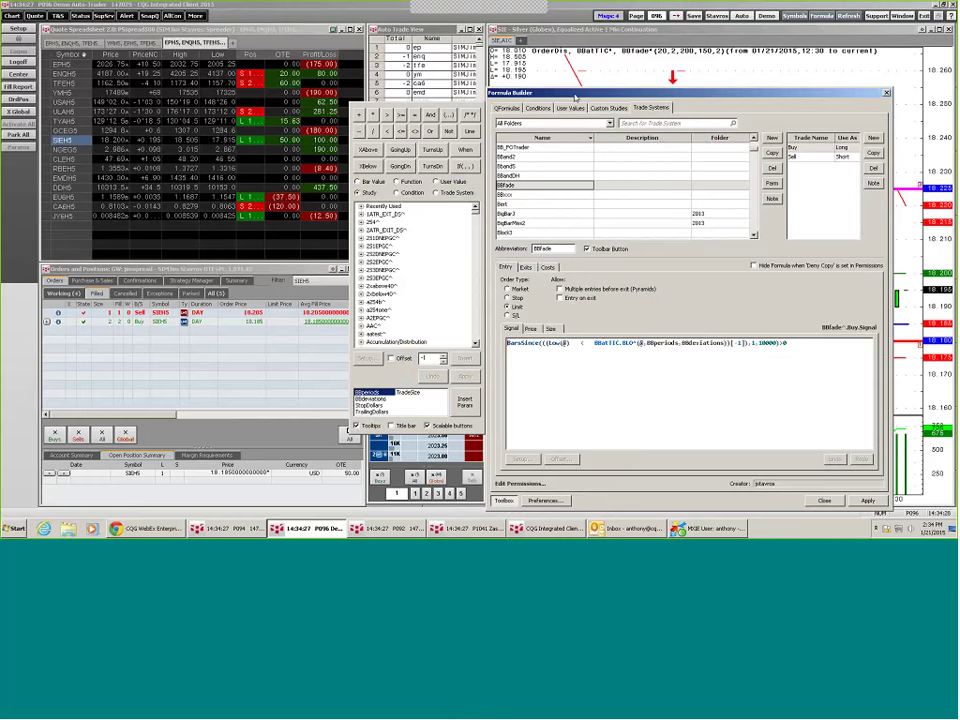
drag(580, 84, 494, 100)
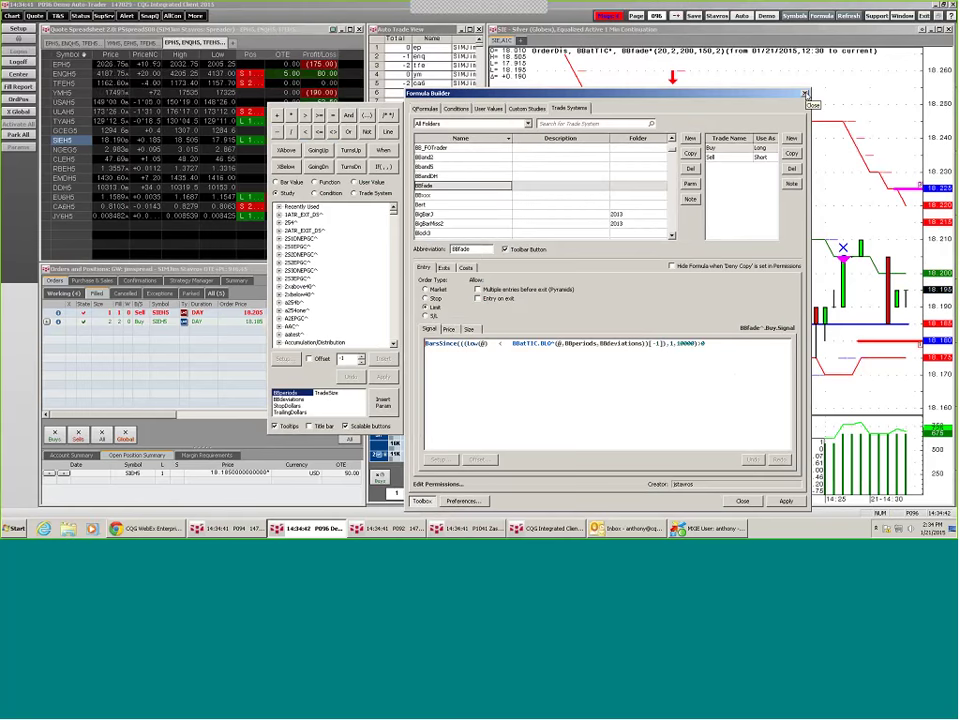
click(806, 94)
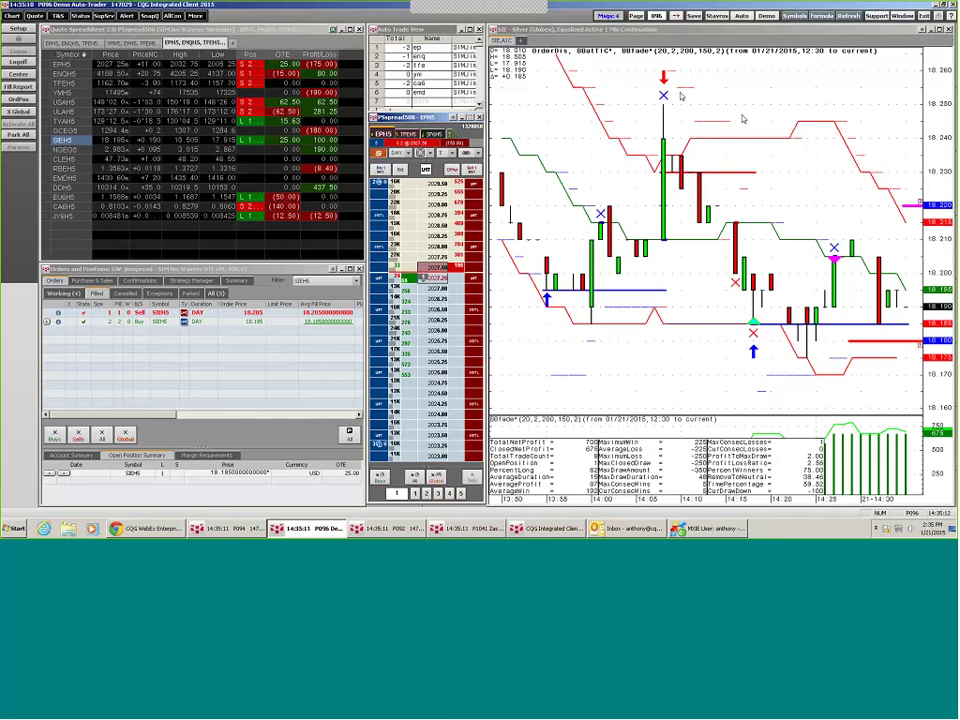
Show the EPH5 chart, check the real-time data status in its own window, and close that window.
click(66, 66)
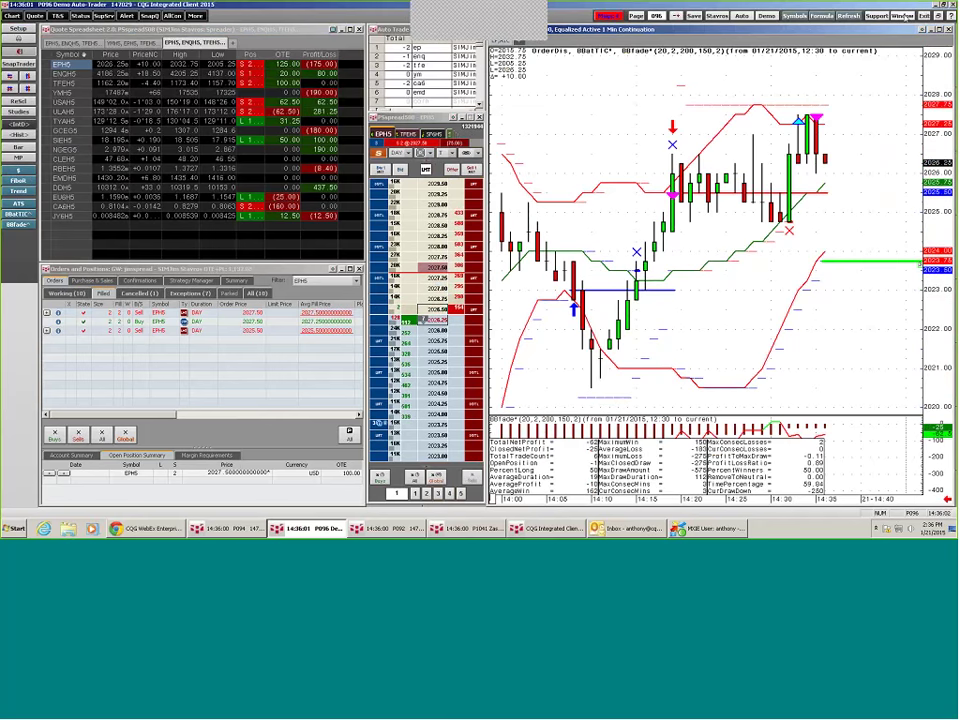
click(876, 16)
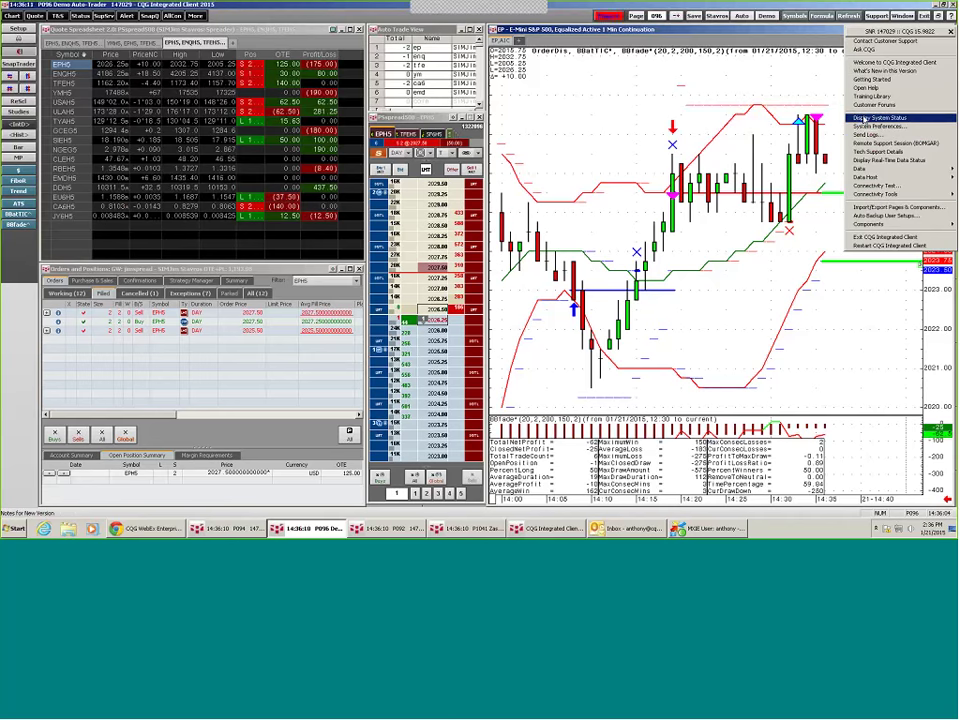
mouse_move(875, 195)
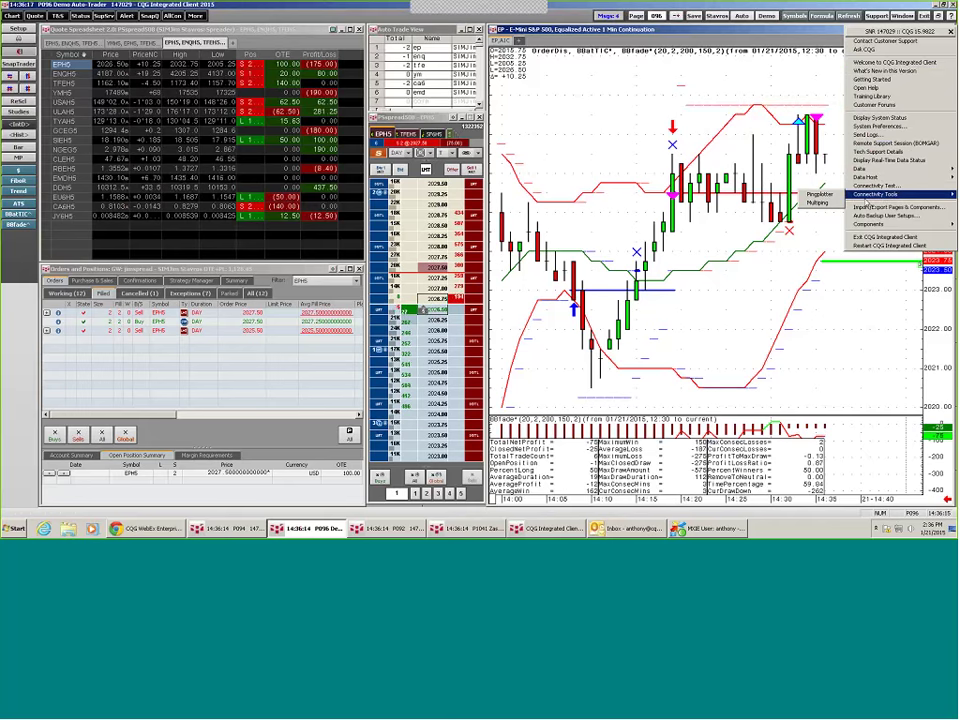
click(868, 160)
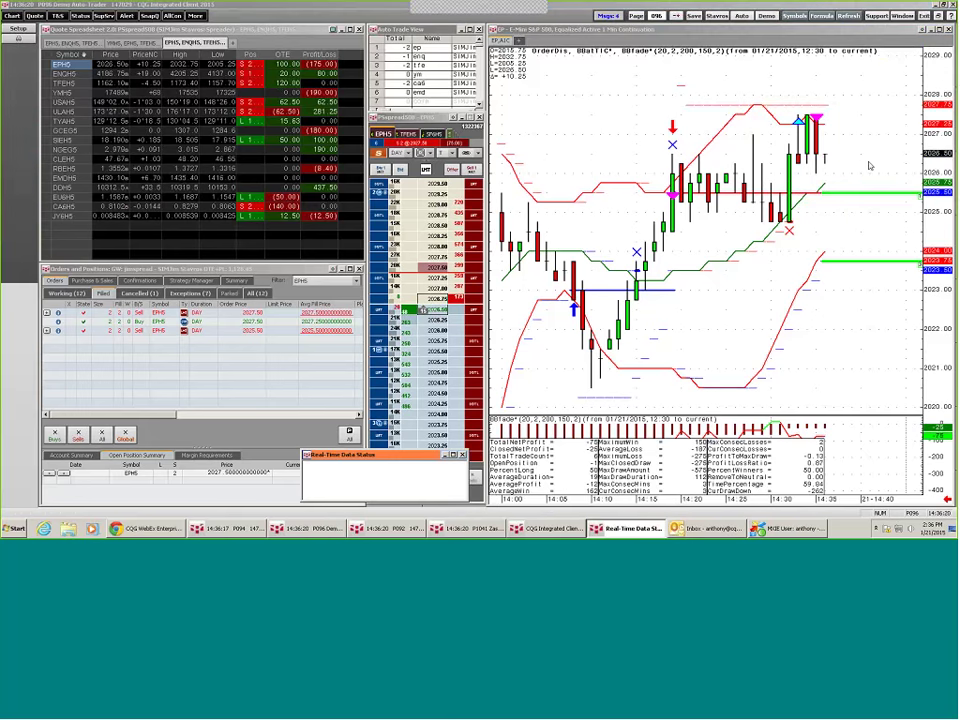
drag(355, 458, 585, 104)
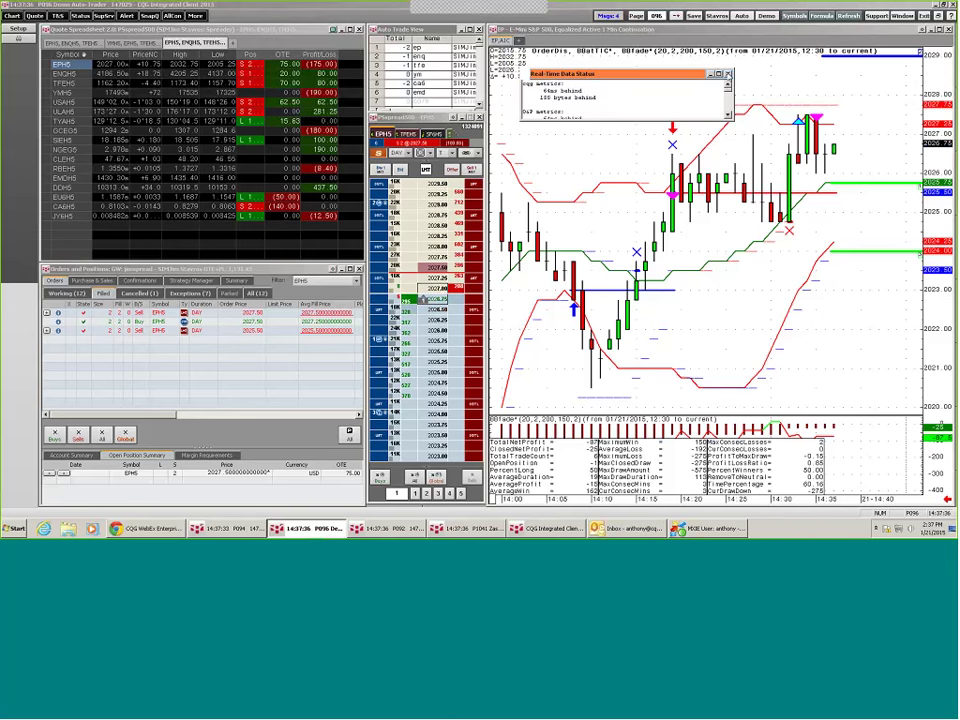
click(714, 74)
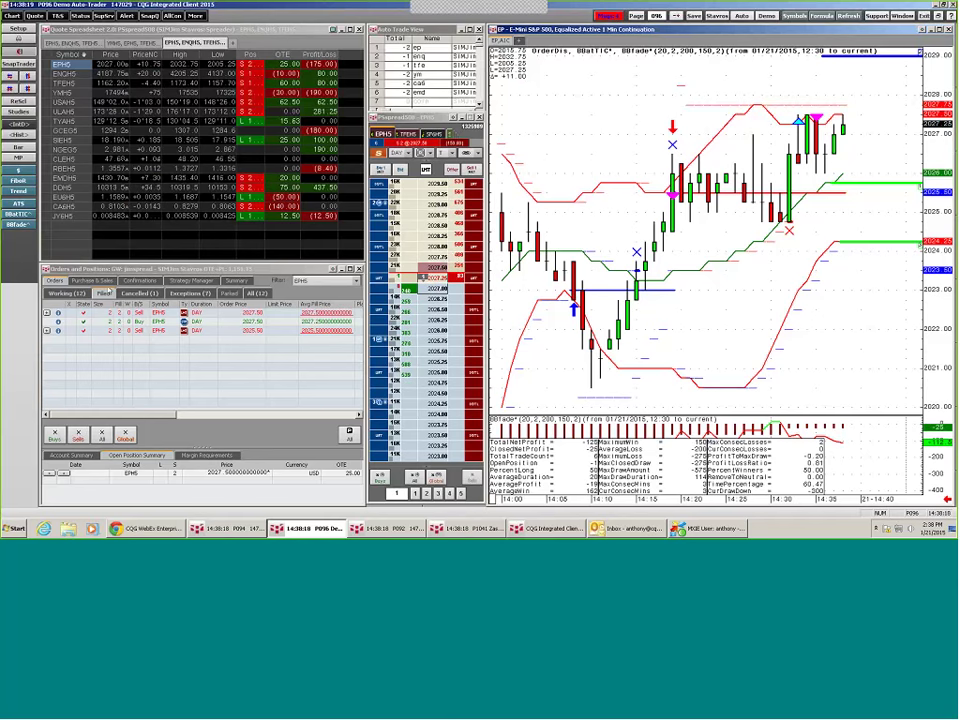
List the working orders for all symbols and turn off all auto-trades.
click(77, 296)
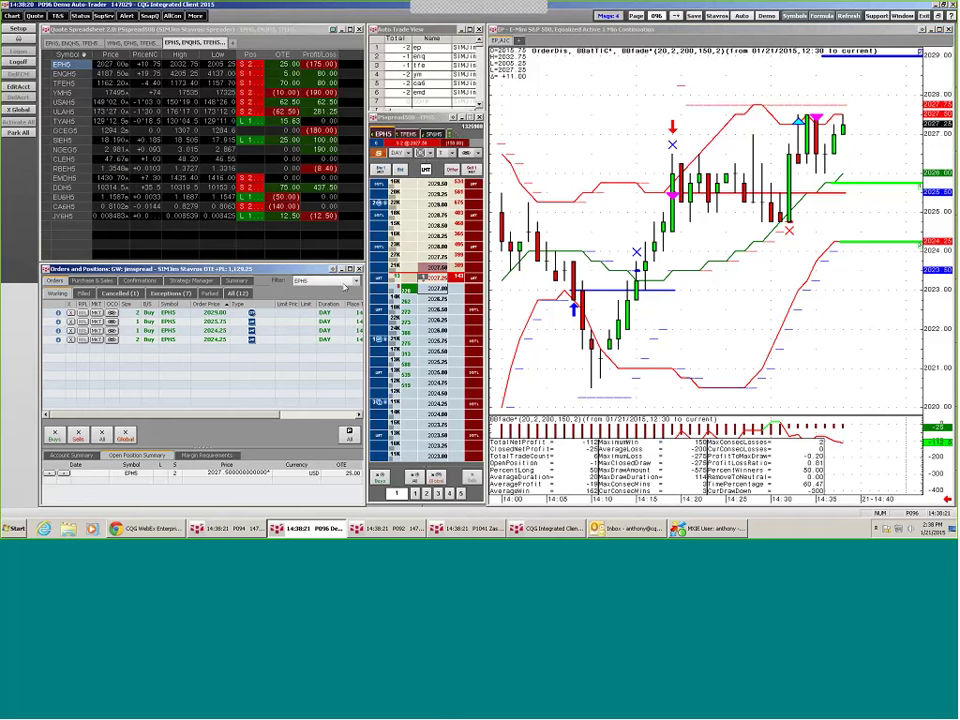
click(322, 281)
click(324, 293)
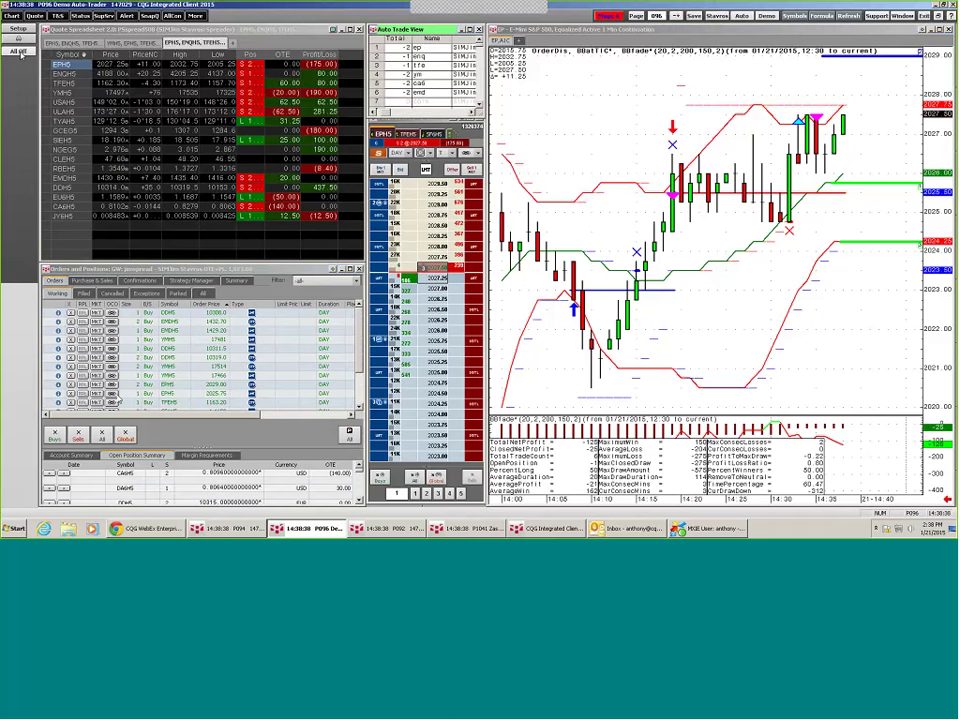
click(18, 50)
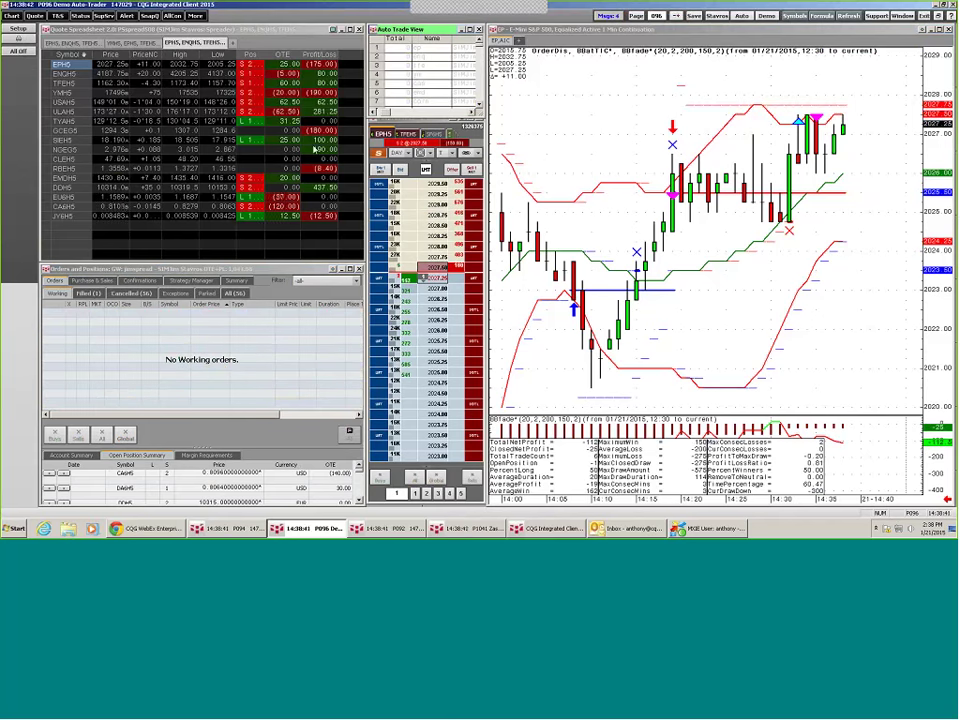
Liquidate the open positions in EPH5, ENQH5, TFEH5 and YMH5 from the quote spreadsheet.
right_click(250, 66)
click(265, 72)
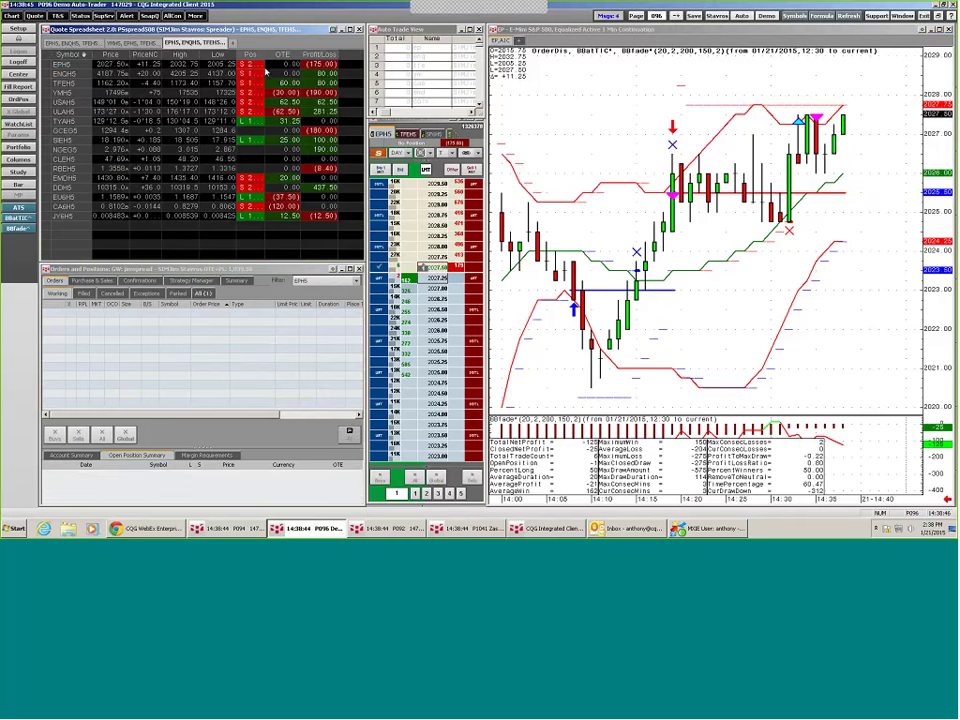
right_click(263, 74)
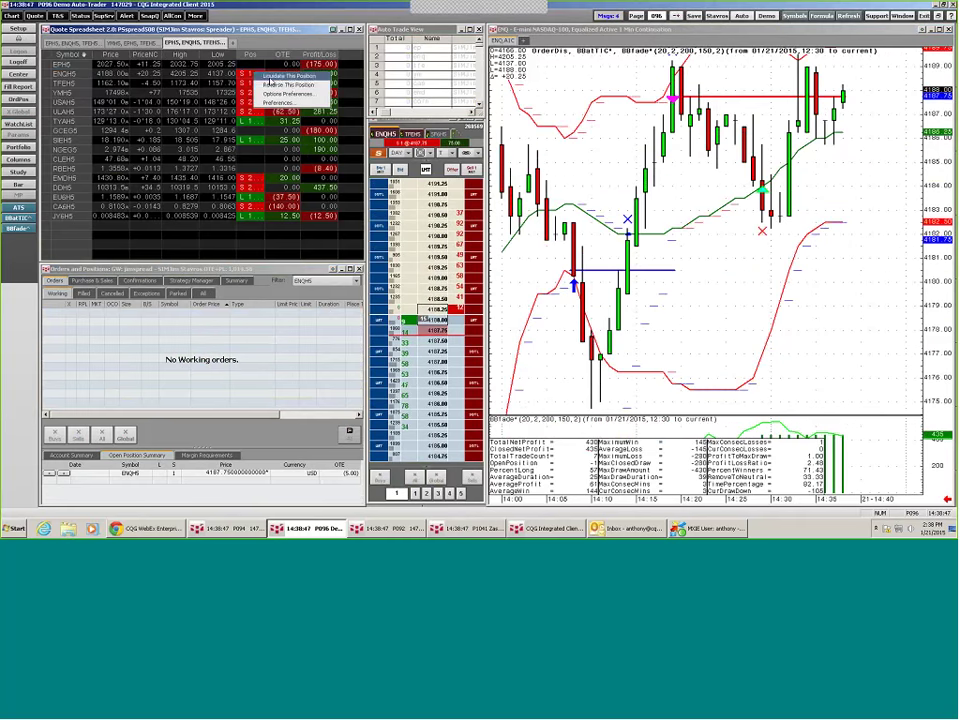
click(245, 83)
right_click(250, 84)
key(Escape)
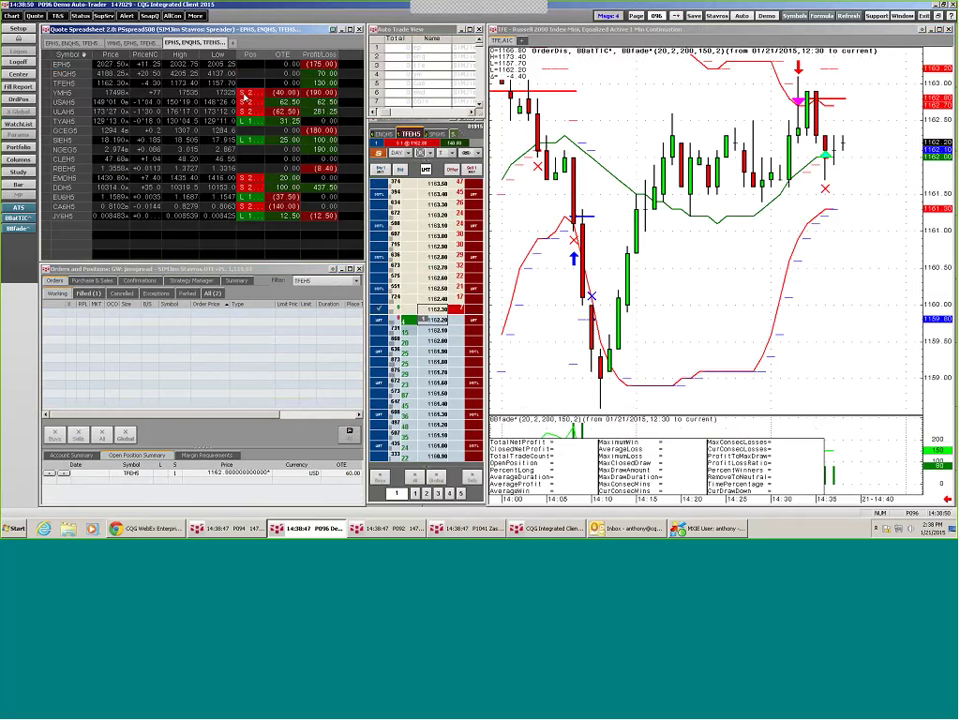
right_click(248, 93)
key(Escape)
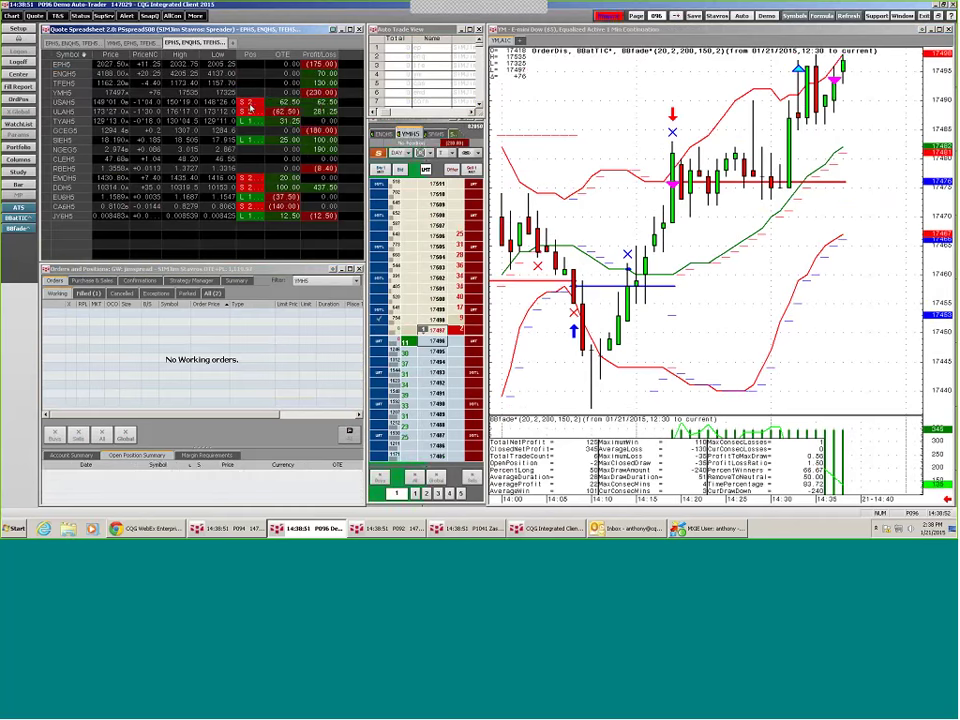
Liquidate the open Treasury and silver positions in USAH5, ULAH5, TYAH5 and SIEH5.
right_click(251, 110)
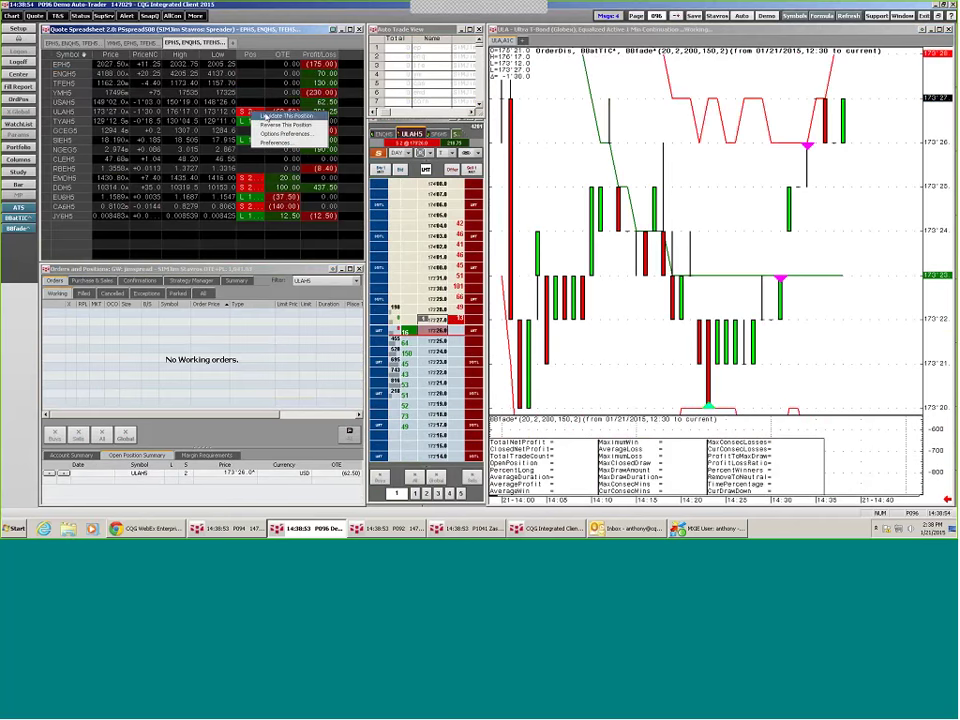
key(Escape)
right_click(251, 121)
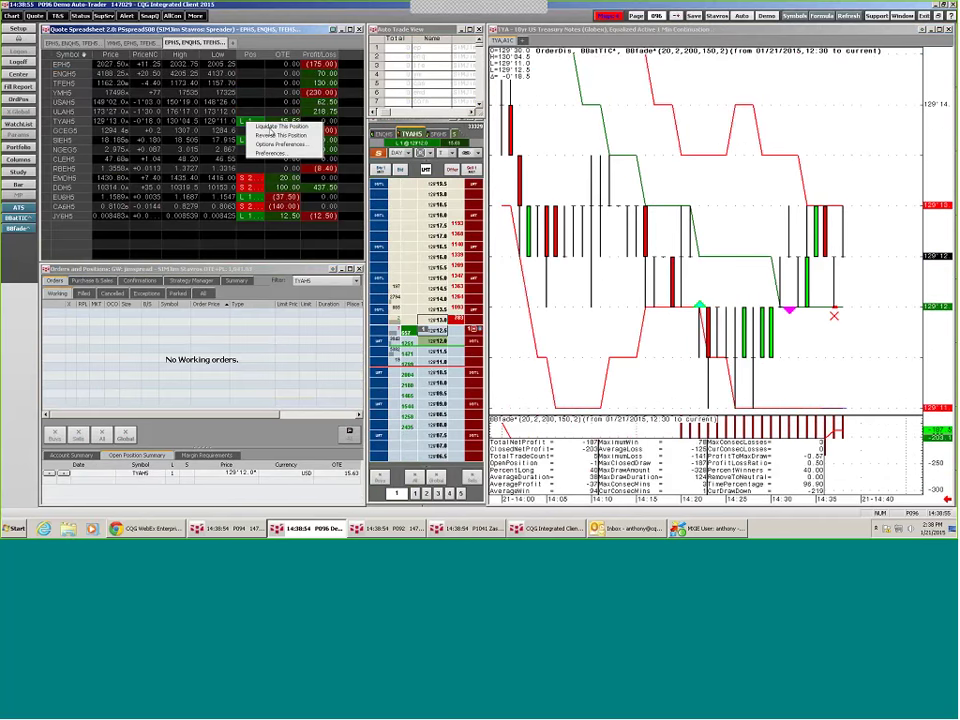
key(Escape)
right_click(251, 140)
key(Escape)
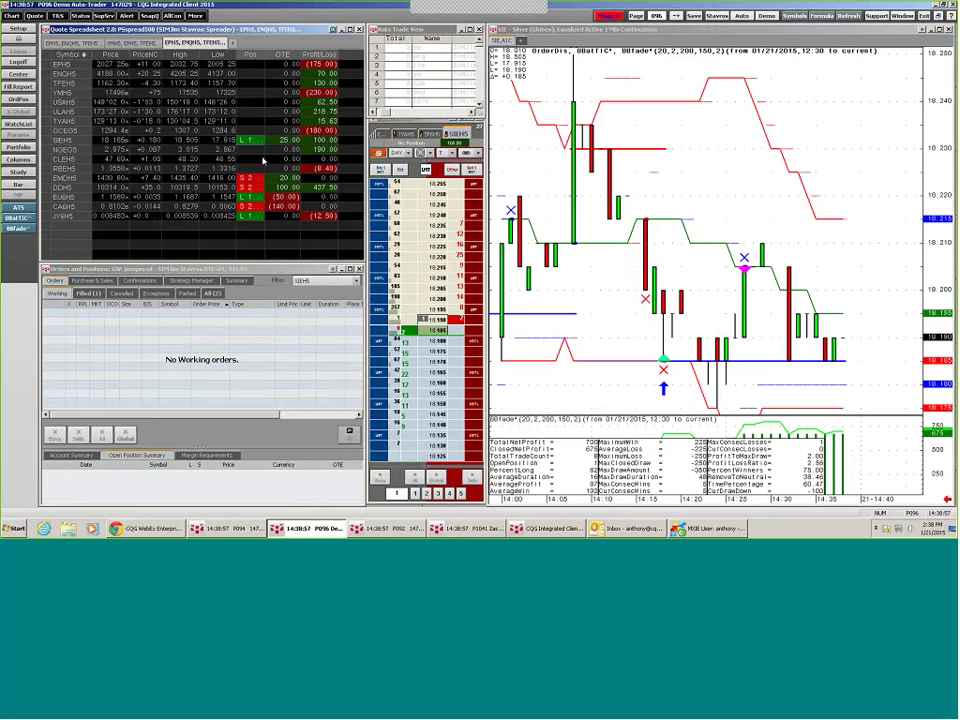
Liquidate the open stock index positions in EMDH5 and DDH5.
right_click(251, 178)
key(Escape)
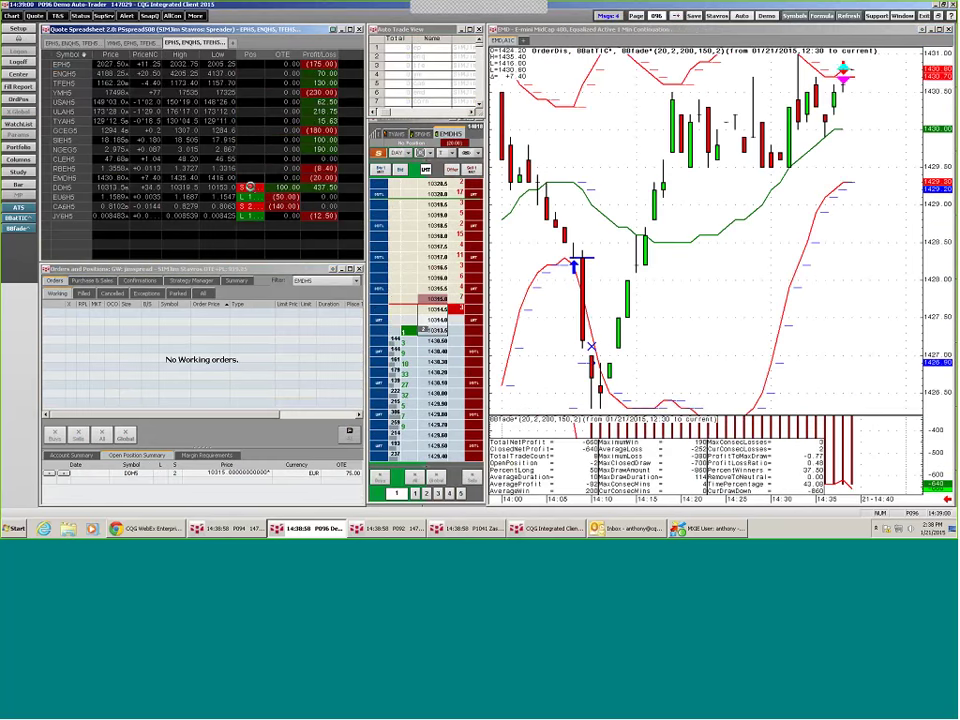
right_click(251, 187)
key(Escape)
Liquidate the remaining currency positions in EU6H5, CA6H5 and JY6H5.
right_click(251, 197)
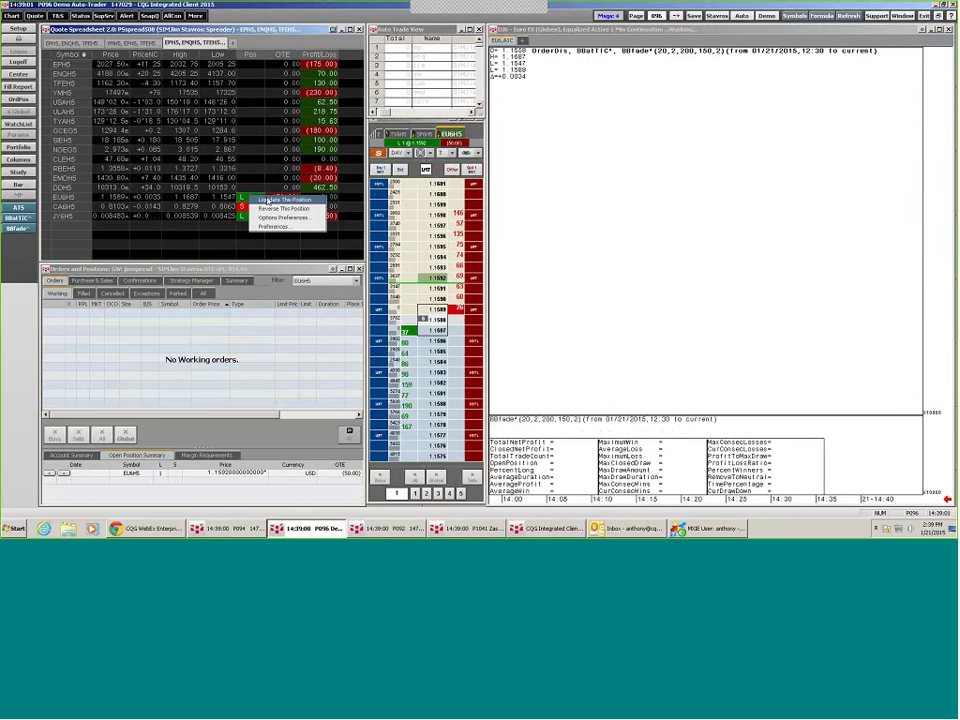
key(Escape)
right_click(255, 206)
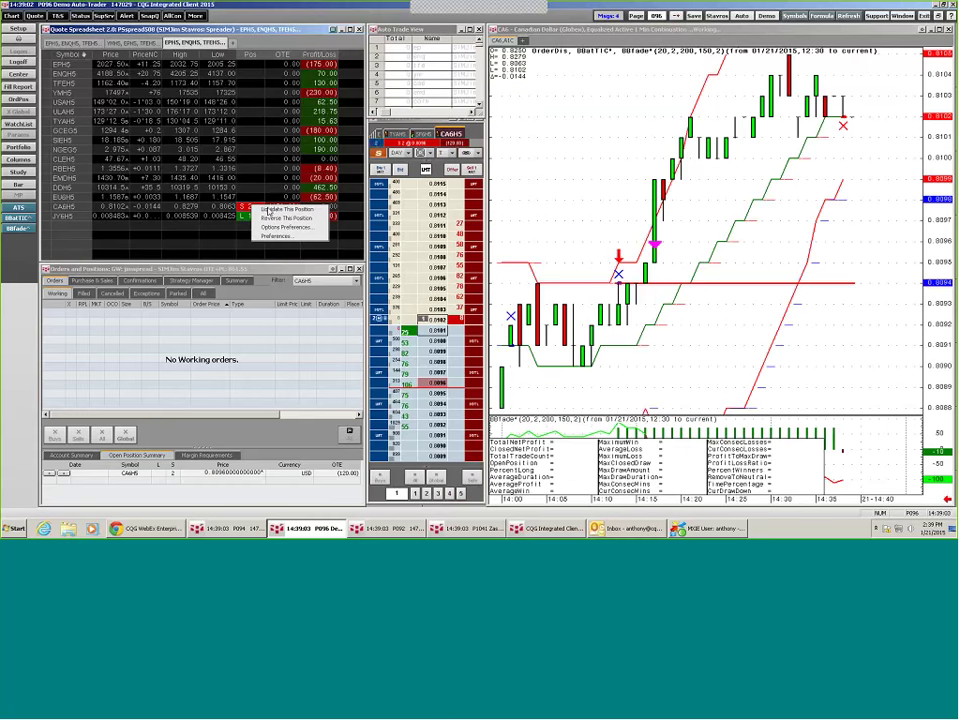
key(Escape)
right_click(259, 216)
key(Escape)
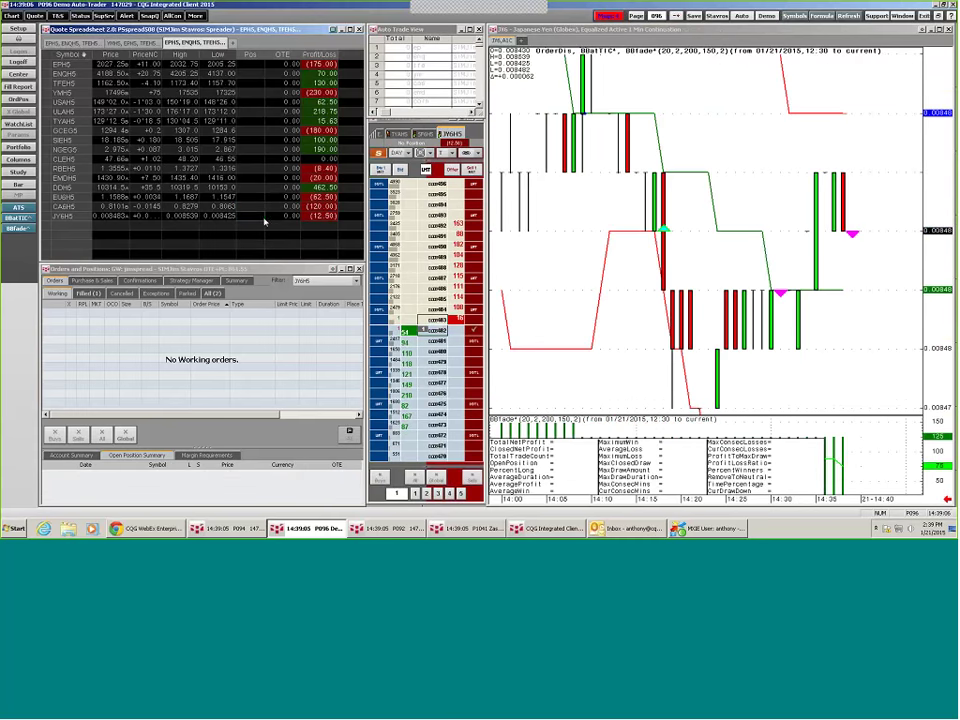